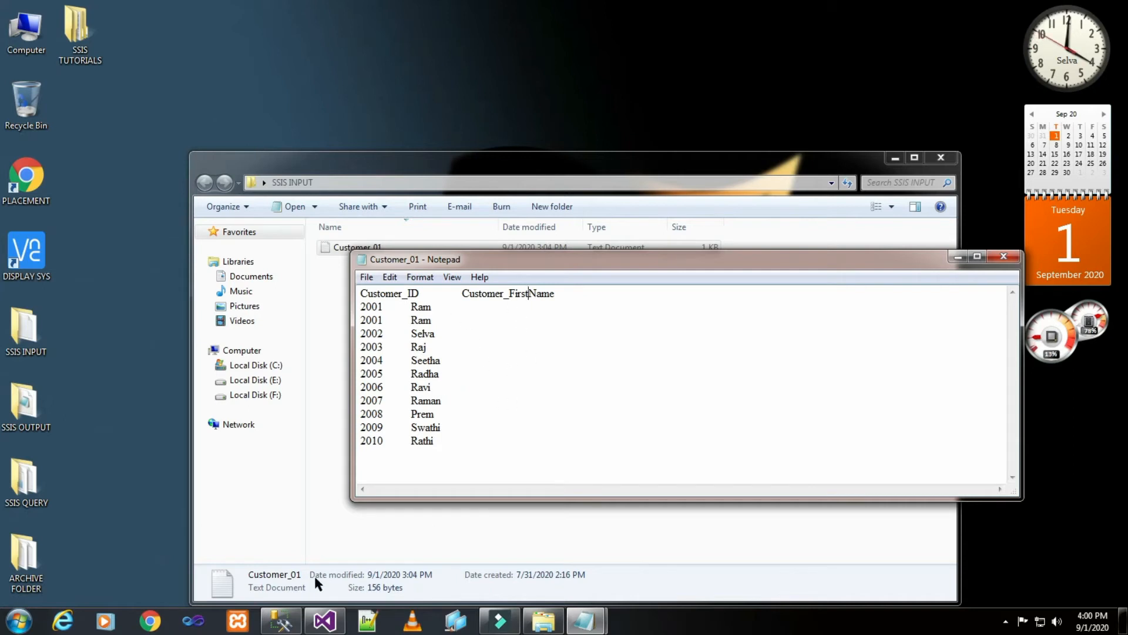
Step: Switch to SQL Server Management Studio and run the SELECT queries on Customer_01 and Customer_02, checking the RowRecordCnt column
{"action": "left_click", "coordinate": [282, 621]}
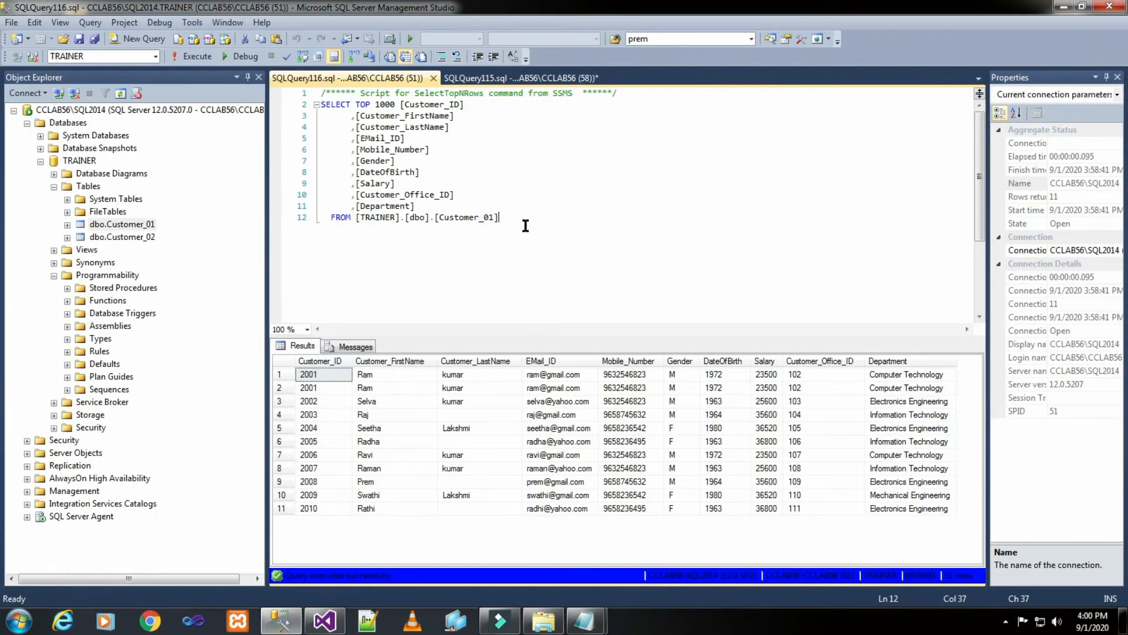
{"action": "left_click", "coordinate": [194, 56]}
{"action": "left_click", "coordinate": [472, 78]}
{"action": "left_click", "coordinate": [562, 160]}
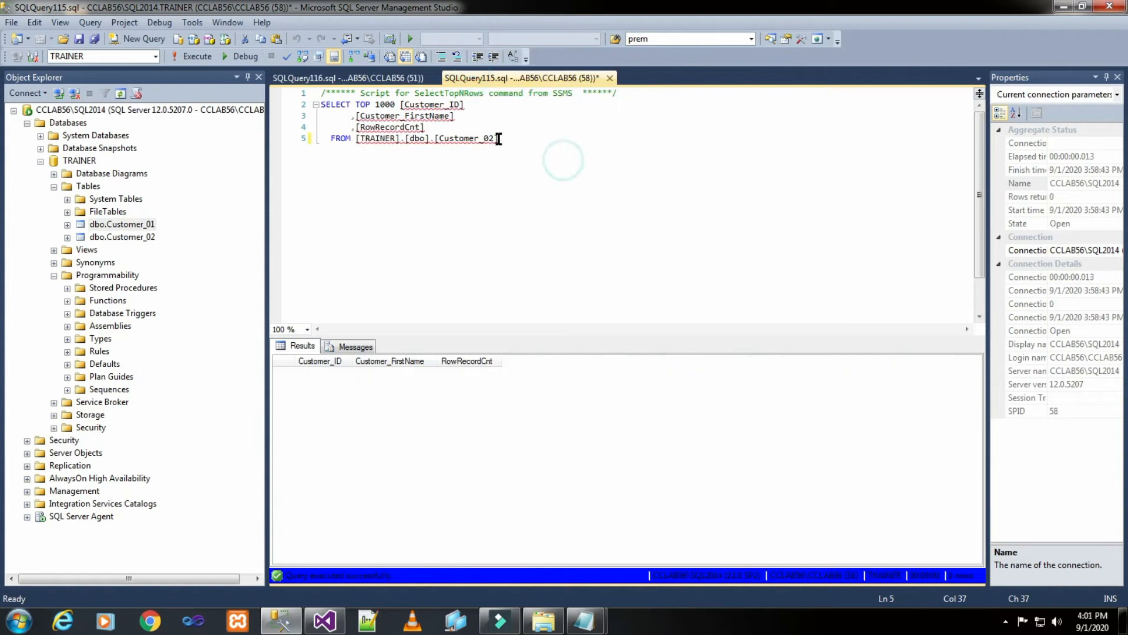
{"action": "left_click", "coordinate": [186, 58]}
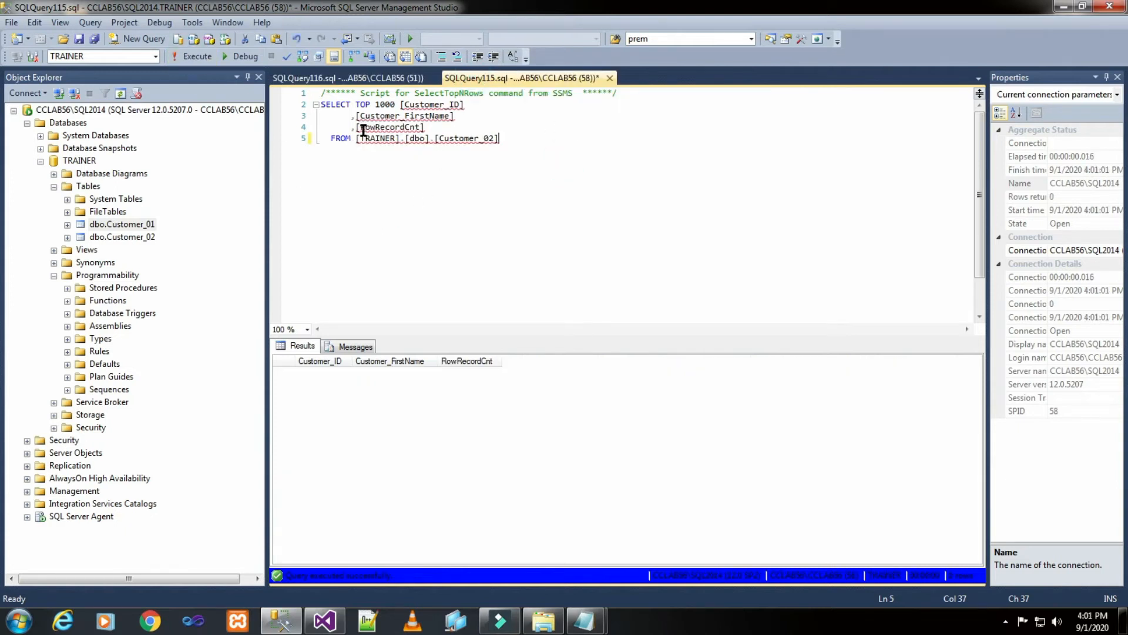
{"action": "left_click_drag", "start_coordinate": [360, 129], "coordinate": [419, 129]}
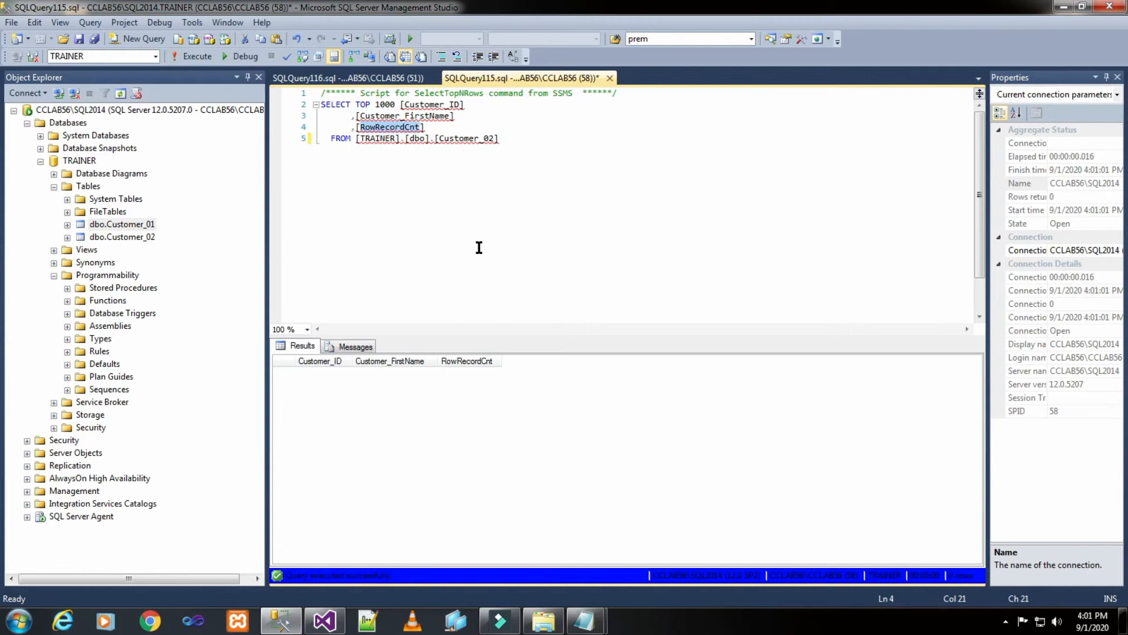
{"action": "left_click", "coordinate": [479, 138]}
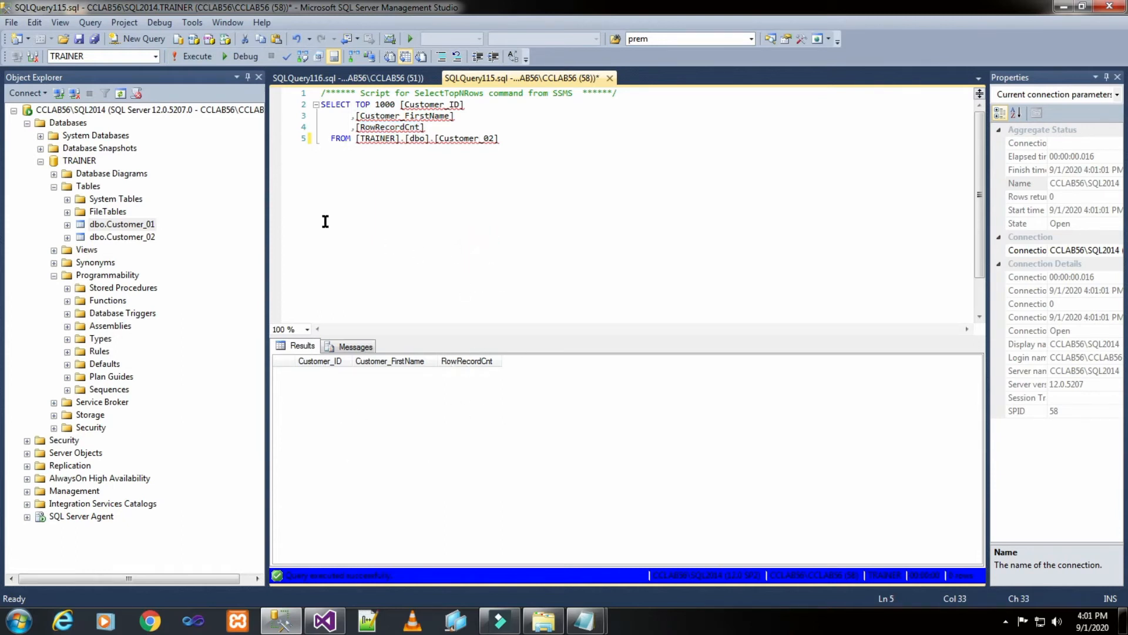
{"action": "left_click", "coordinate": [364, 78]}
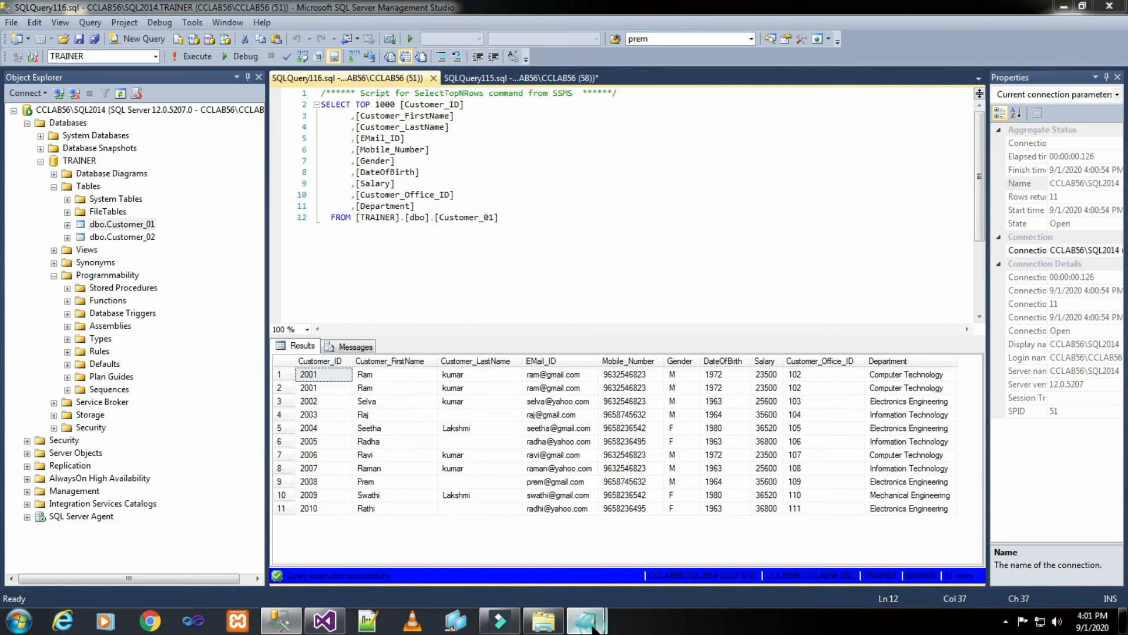
Step: Review the Test notes in Notepad: the package title, the dbo.UpdateCustomer_01 procedure script and the EXEC statements below it
{"action": "mouse_move", "coordinate": [593, 628]}
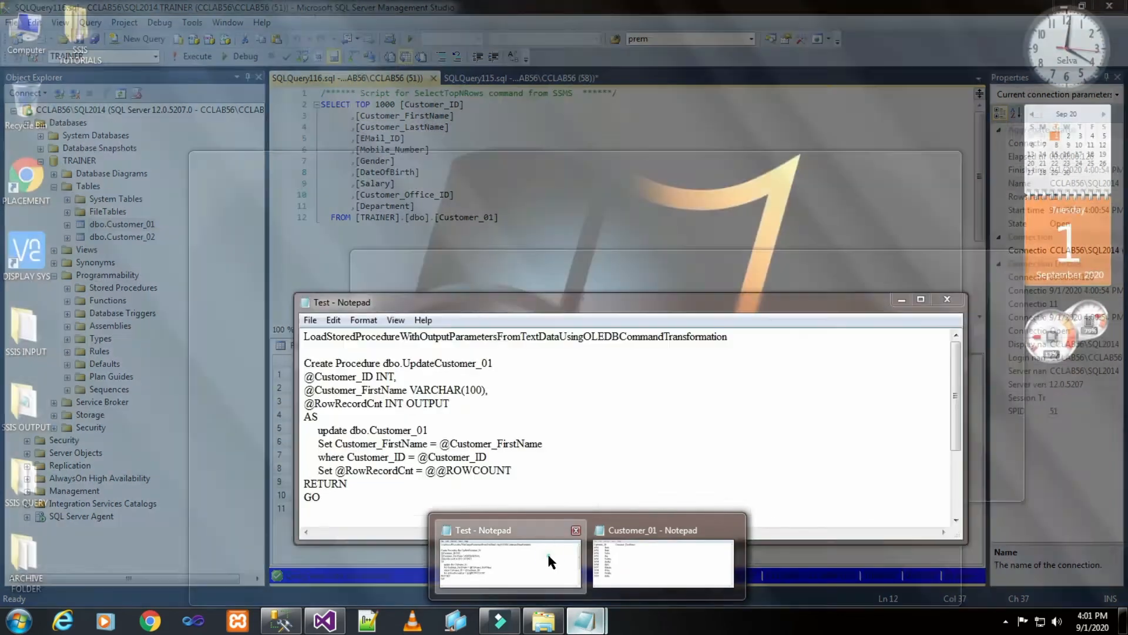
{"action": "left_click", "coordinate": [548, 551]}
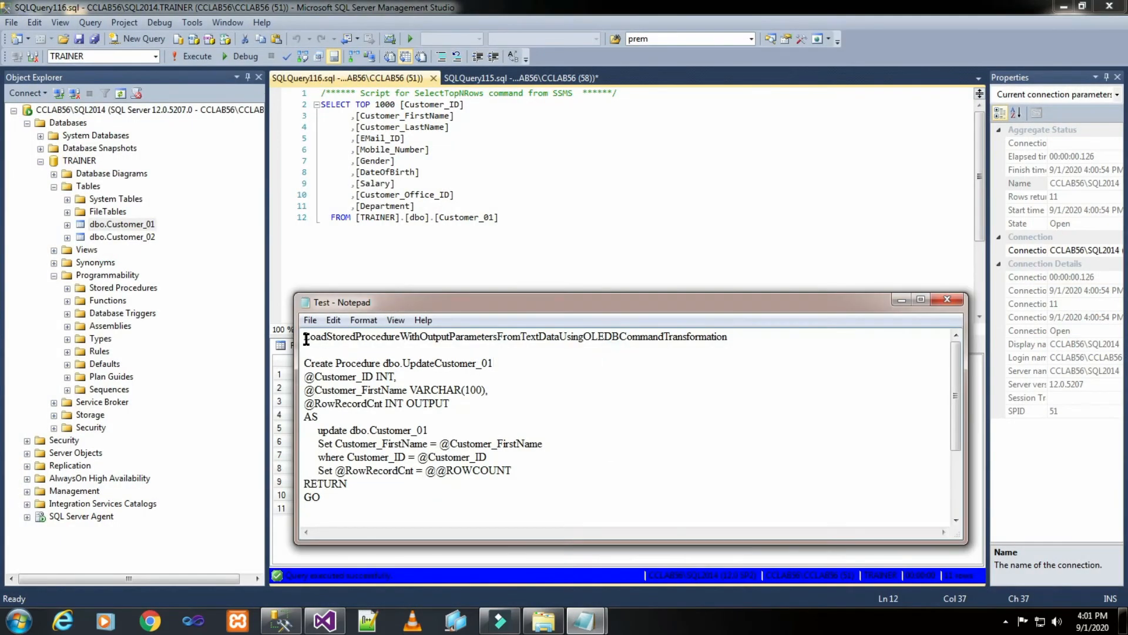
{"action": "left_click_drag", "start_coordinate": [302, 338], "coordinate": [492, 336]}
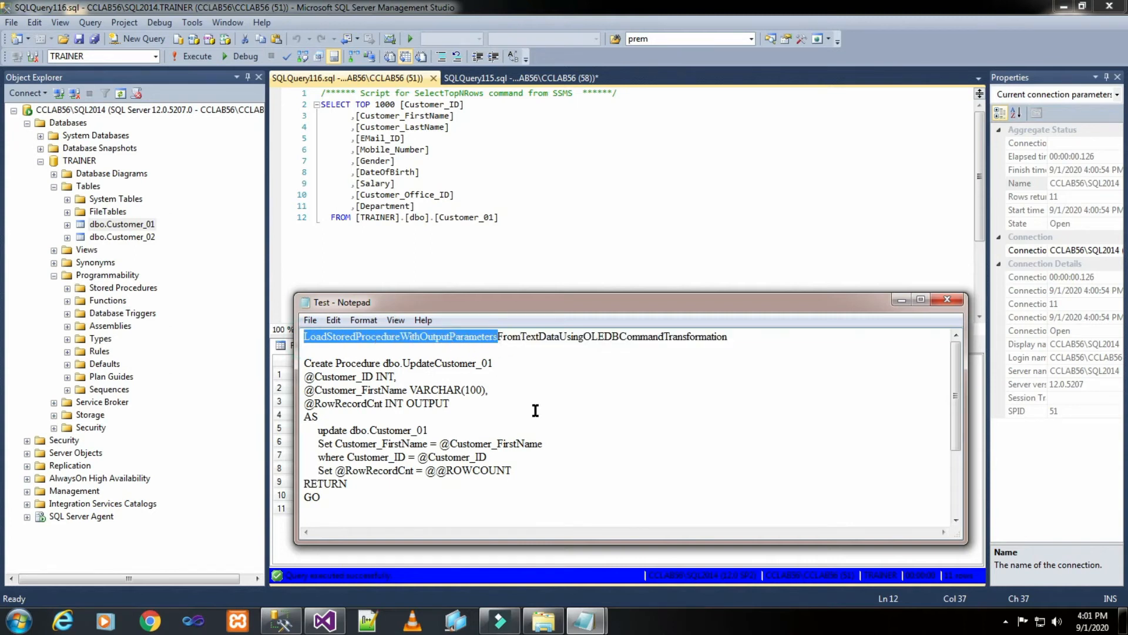
{"action": "left_click", "coordinate": [510, 377]}
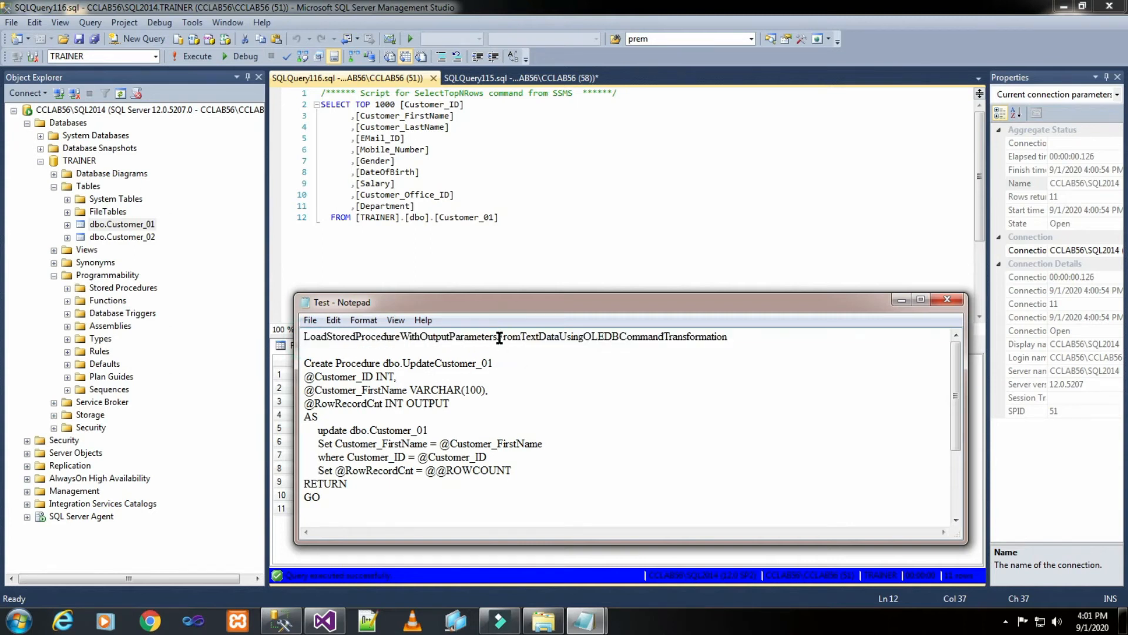
{"action": "left_click_drag", "start_coordinate": [499, 336], "coordinate": [751, 351]}
{"action": "left_click", "coordinate": [573, 386]}
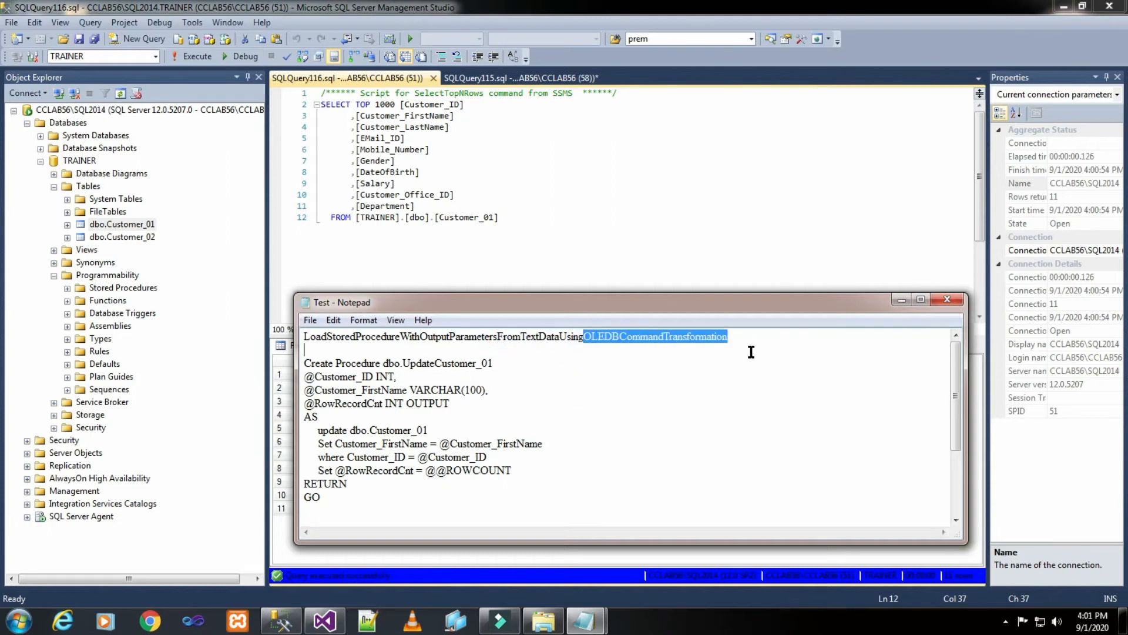
{"action": "left_click", "coordinate": [739, 391]}
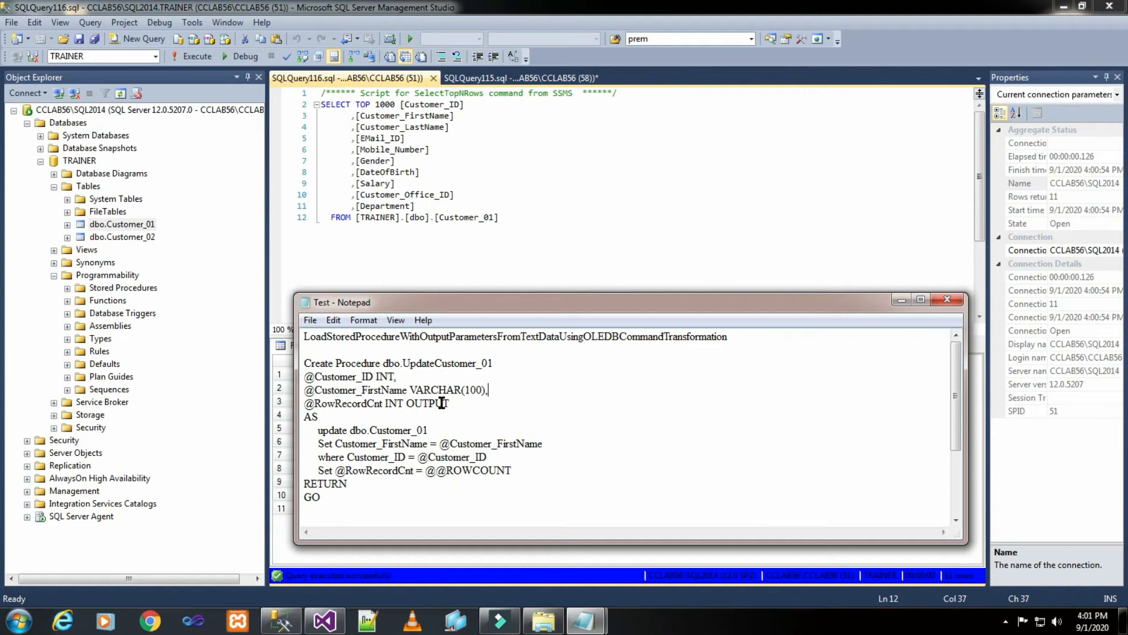
{"action": "scroll", "coordinate": [456, 403], "scroll_direction": "down", "scroll_amount": 1}
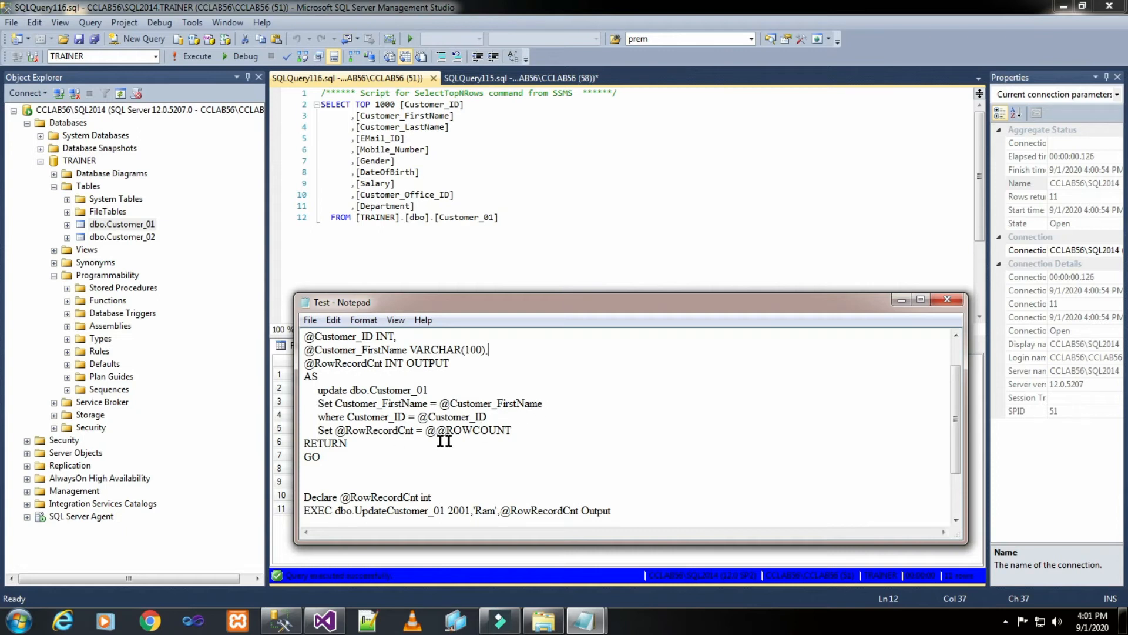
{"action": "scroll", "coordinate": [476, 446], "scroll_direction": "down", "scroll_amount": 1}
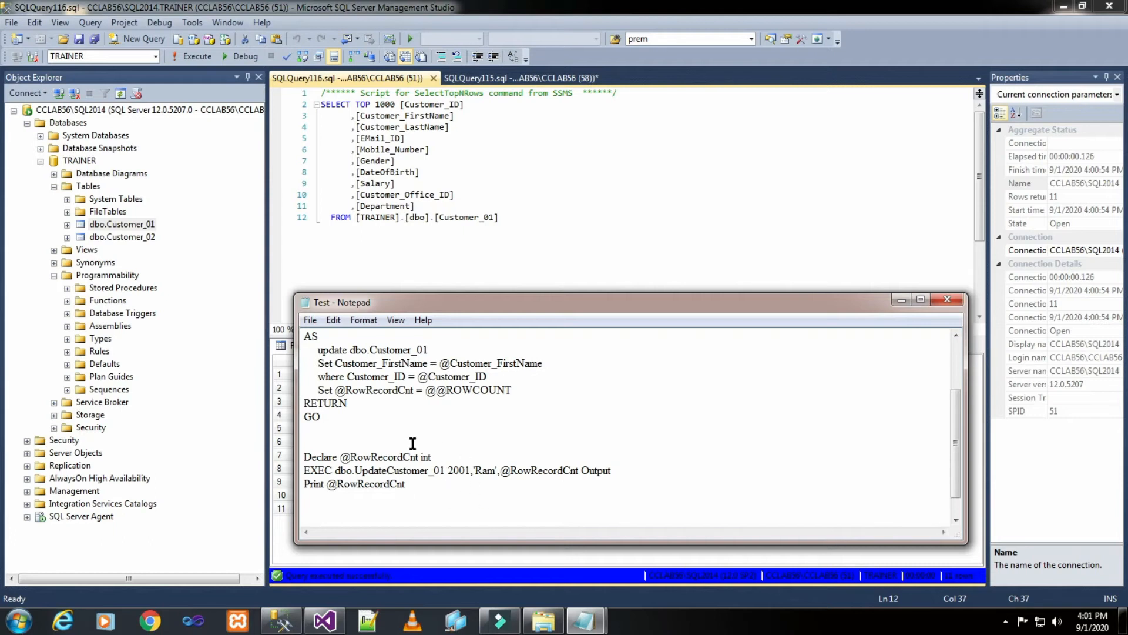
{"action": "scroll", "coordinate": [371, 434], "scroll_direction": "down", "scroll_amount": 1}
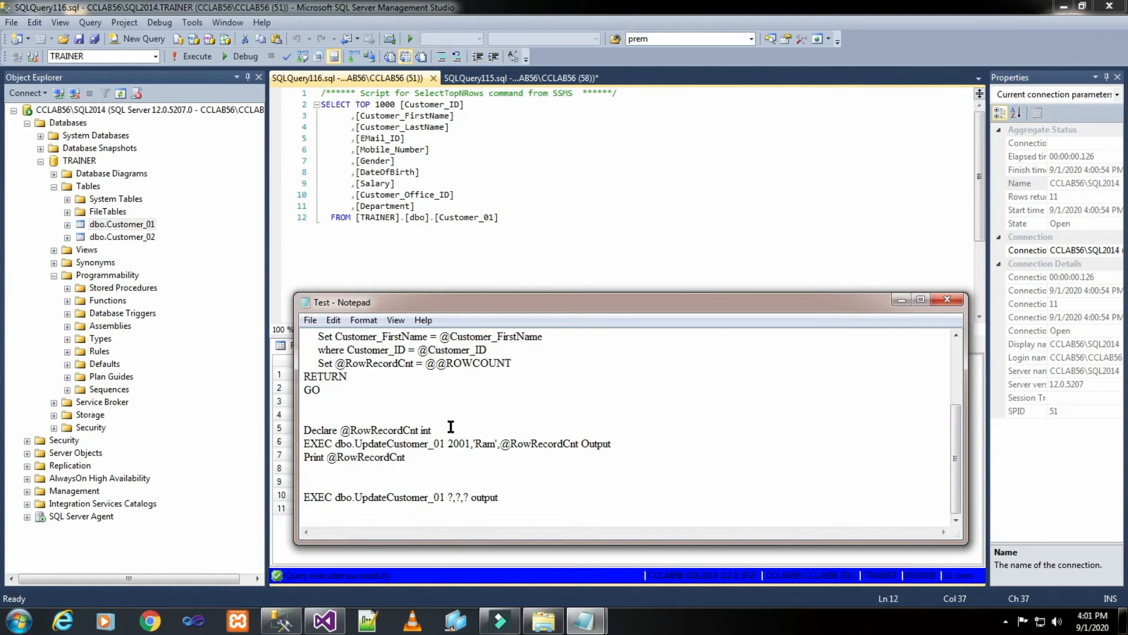
{"action": "scroll", "coordinate": [440, 439], "scroll_direction": "up", "scroll_amount": 1}
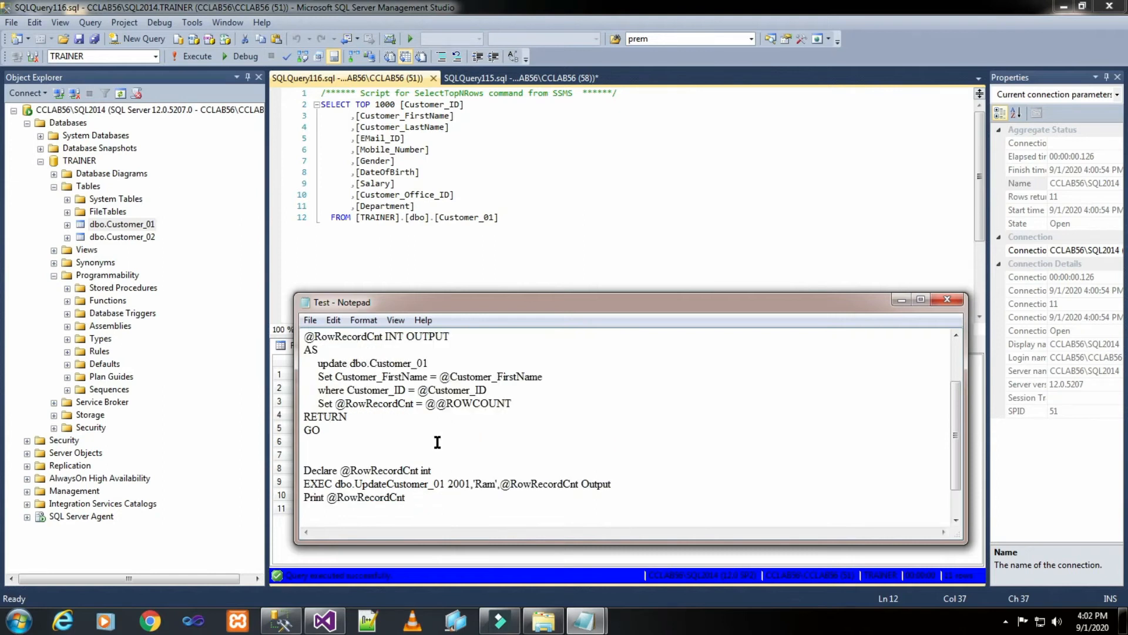
Step: Refresh the TRAINER database in SQL Server Management Studio and expand its tables and stored procedures
{"action": "left_click", "coordinate": [234, 390]}
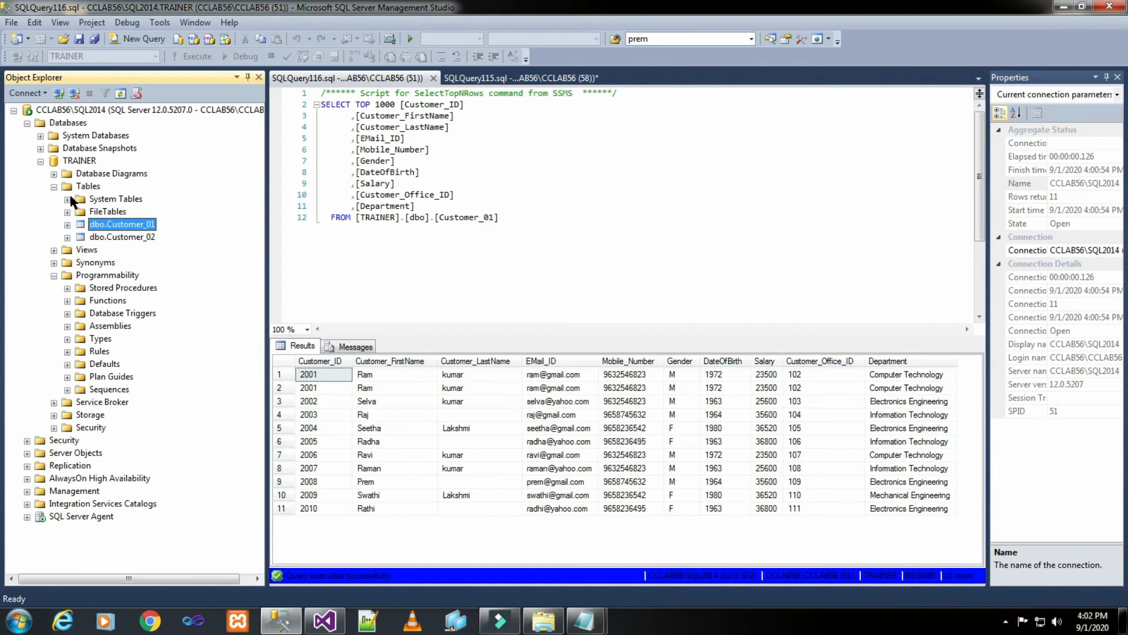
{"action": "left_click", "coordinate": [53, 187]}
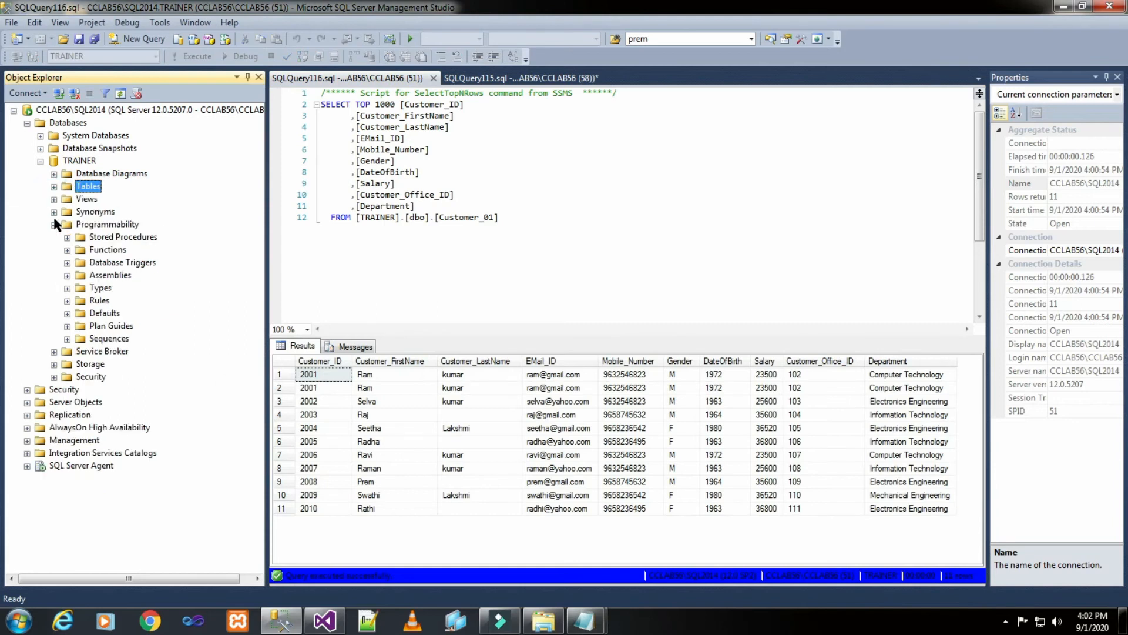
{"action": "right_click", "coordinate": [73, 163]}
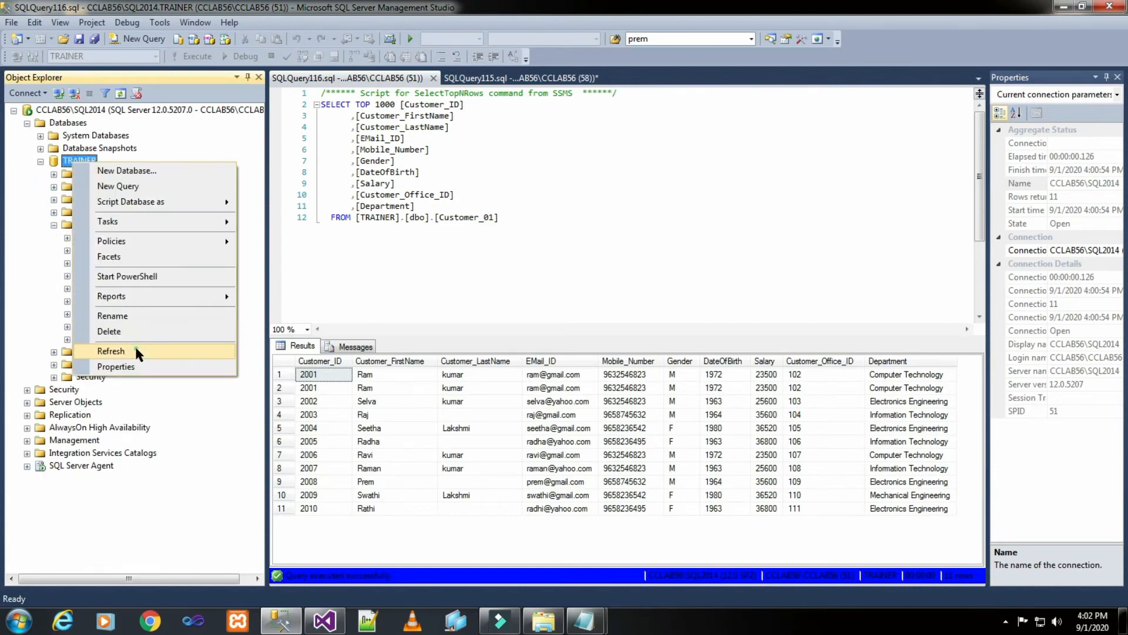
{"action": "left_click", "coordinate": [139, 351]}
{"action": "left_click", "coordinate": [53, 187]}
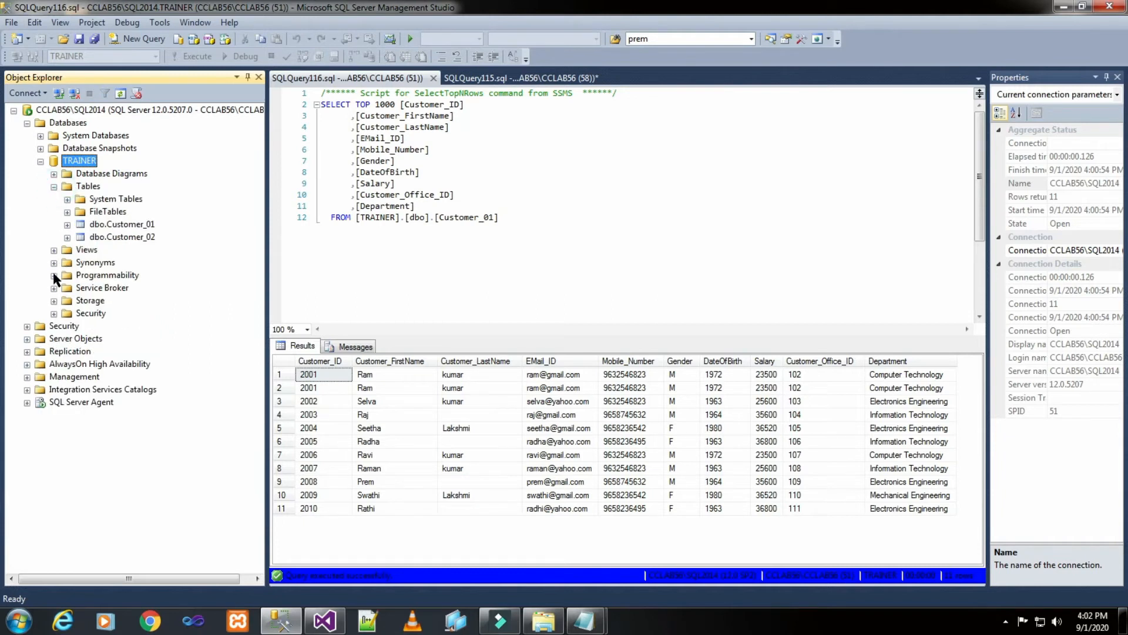
{"action": "left_click", "coordinate": [53, 275]}
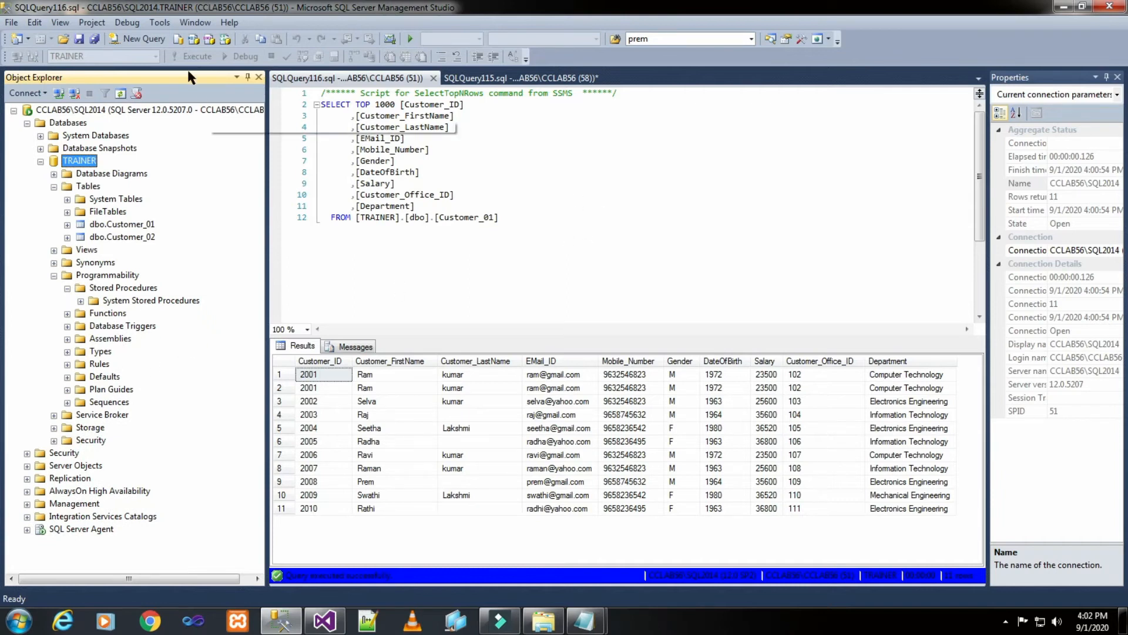
Step: Open a new query window and copy the Create Procedure dbo.UpdateCustomer_01 script, through GO, from the Test notes in Notepad
{"action": "left_click", "coordinate": [129, 39]}
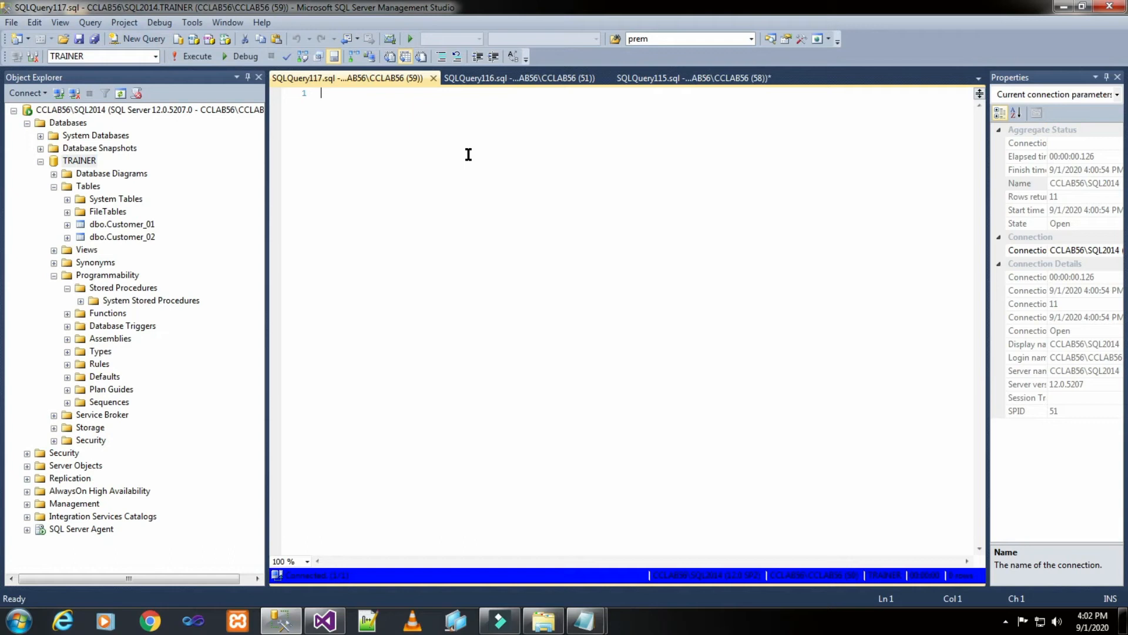
{"action": "left_click", "coordinate": [435, 140]}
{"action": "left_click", "coordinate": [584, 622]}
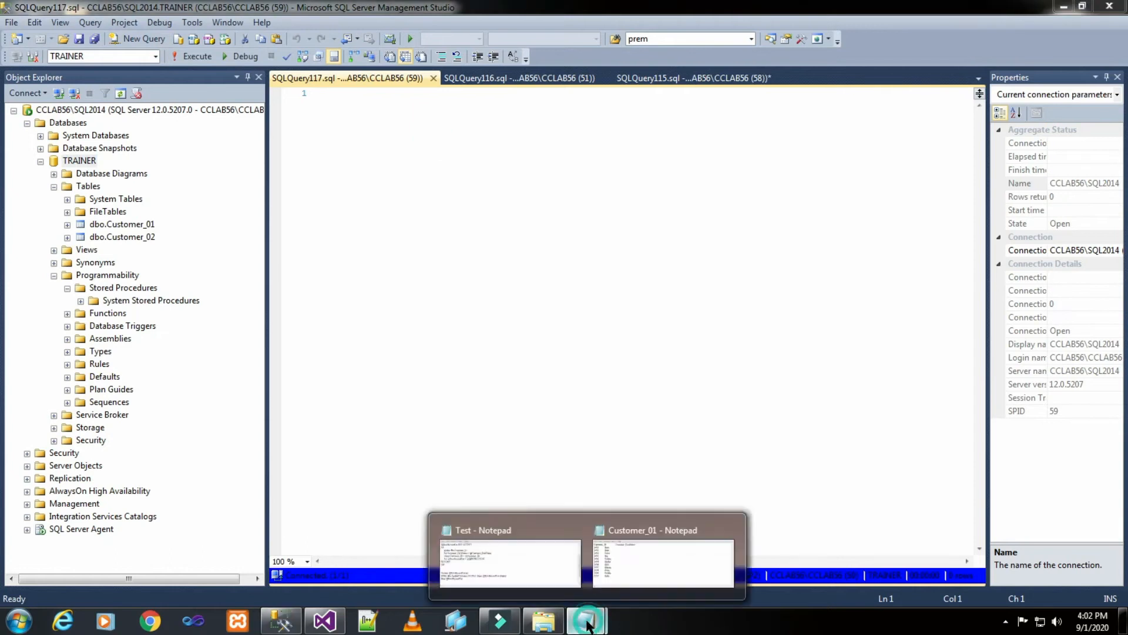
{"action": "left_click", "coordinate": [529, 569]}
{"action": "scroll", "coordinate": [503, 406], "scroll_direction": "up", "scroll_amount": 2}
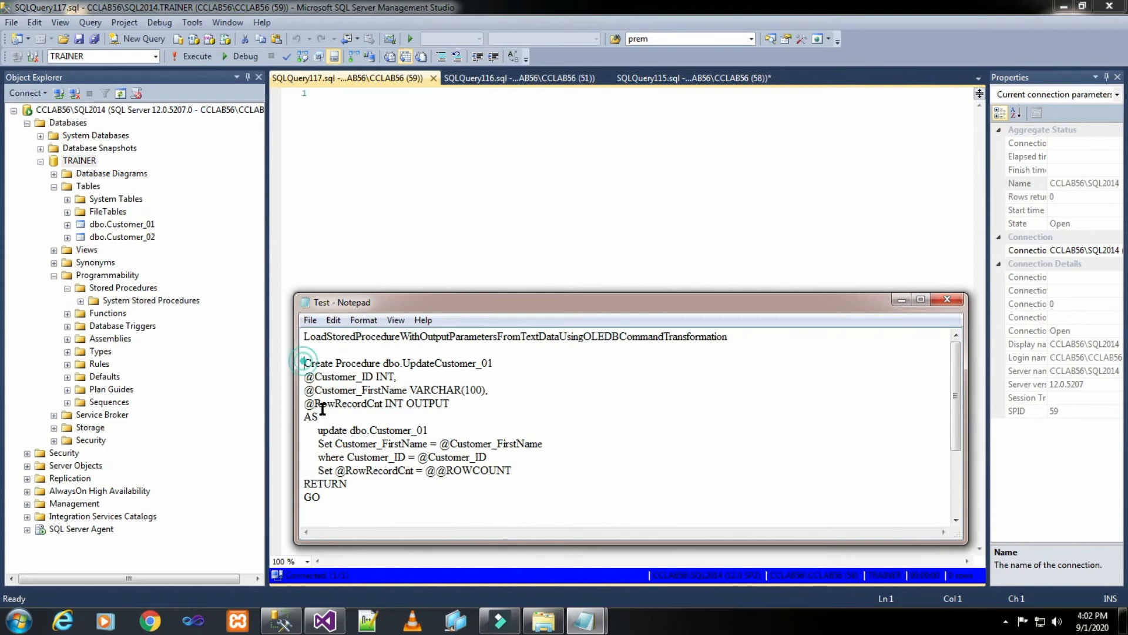
{"action": "left_click_drag", "start_coordinate": [304, 363], "coordinate": [343, 493]}
{"action": "right_click", "coordinate": [319, 466]}
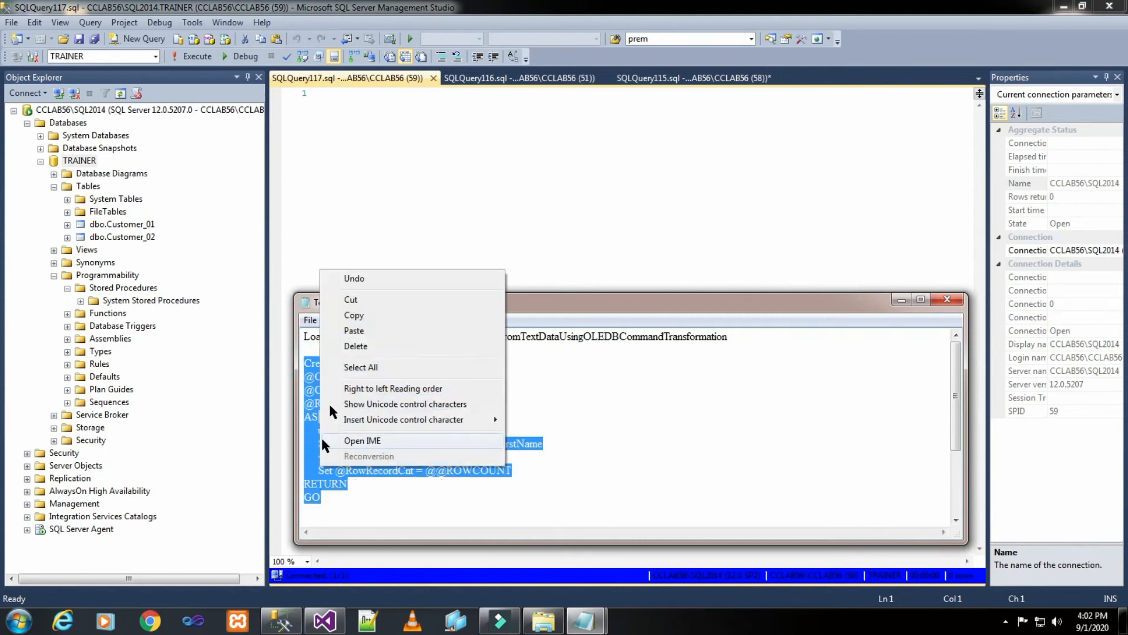
{"action": "left_click", "coordinate": [364, 312]}
Step: Paste the procedure script into the new query and execute it to create dbo.UpdateCustomer_01 in the TRAINER database
{"action": "left_click", "coordinate": [365, 200]}
{"action": "right_click", "coordinate": [364, 172]}
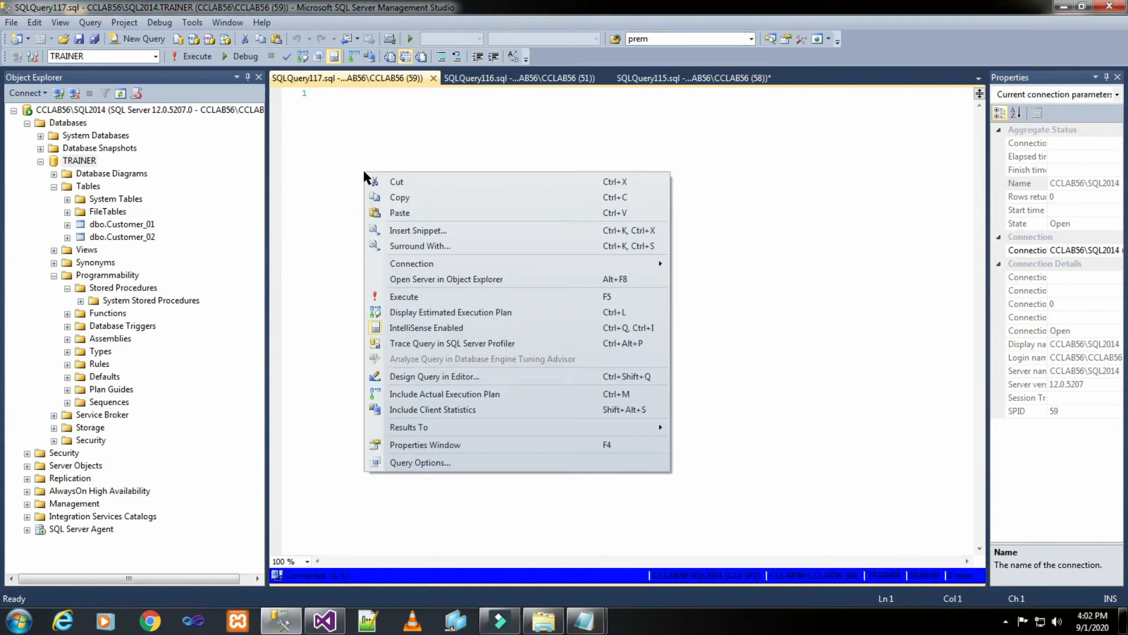
{"action": "left_click", "coordinate": [395, 210]}
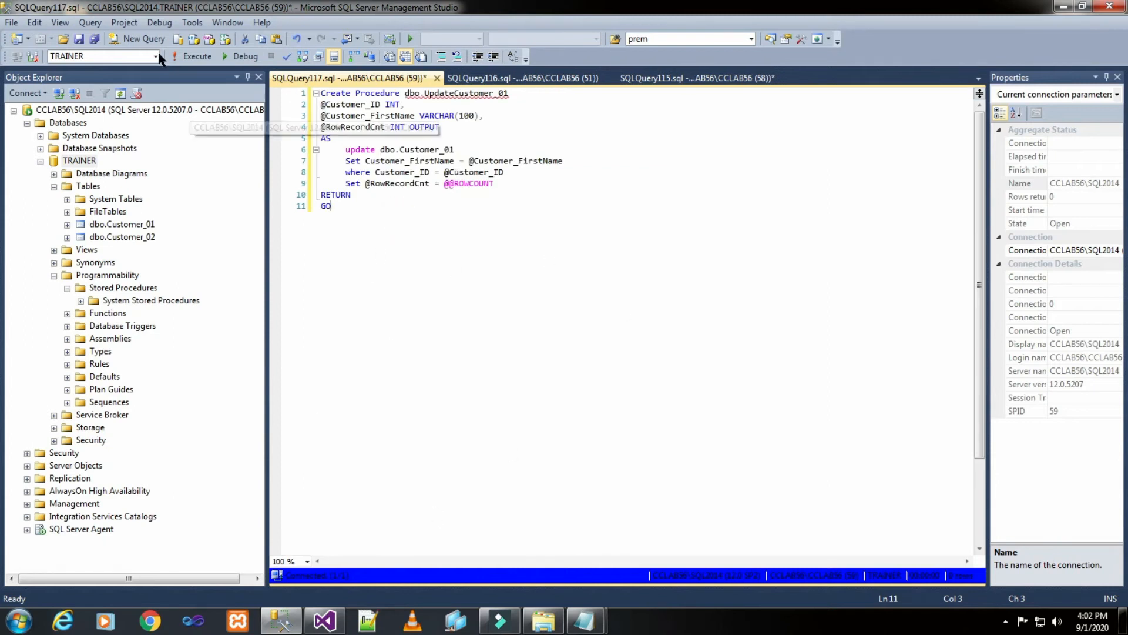
{"action": "left_click", "coordinate": [193, 57]}
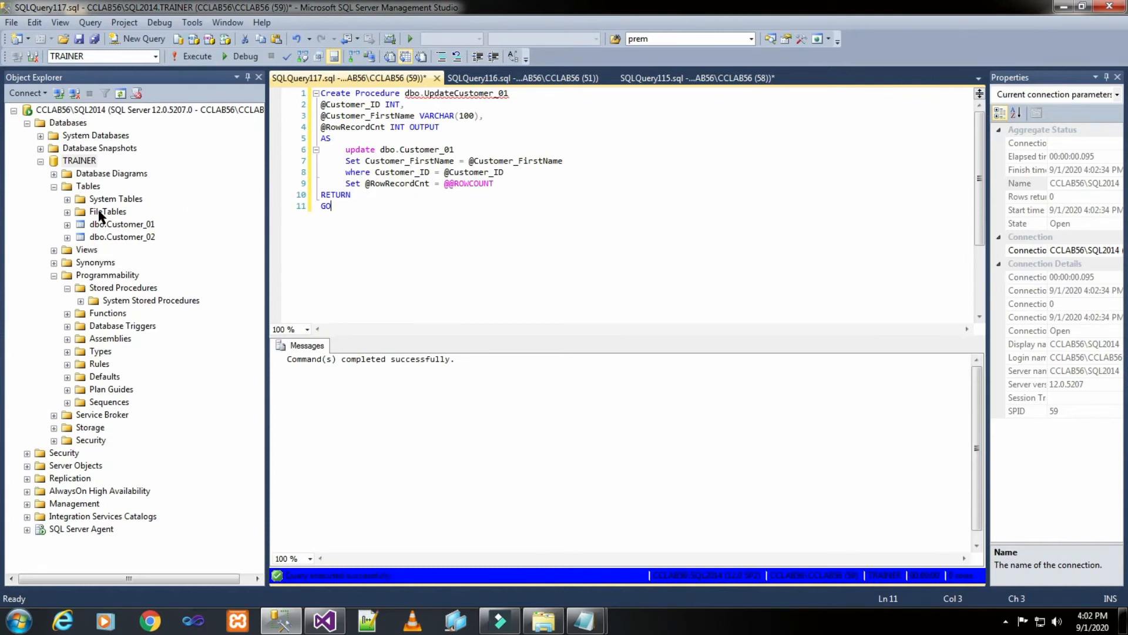
Step: Refresh the TRAINER database and locate dbo.UpdateCustomer_01 among its stored procedures
{"action": "right_click", "coordinate": [81, 161]}
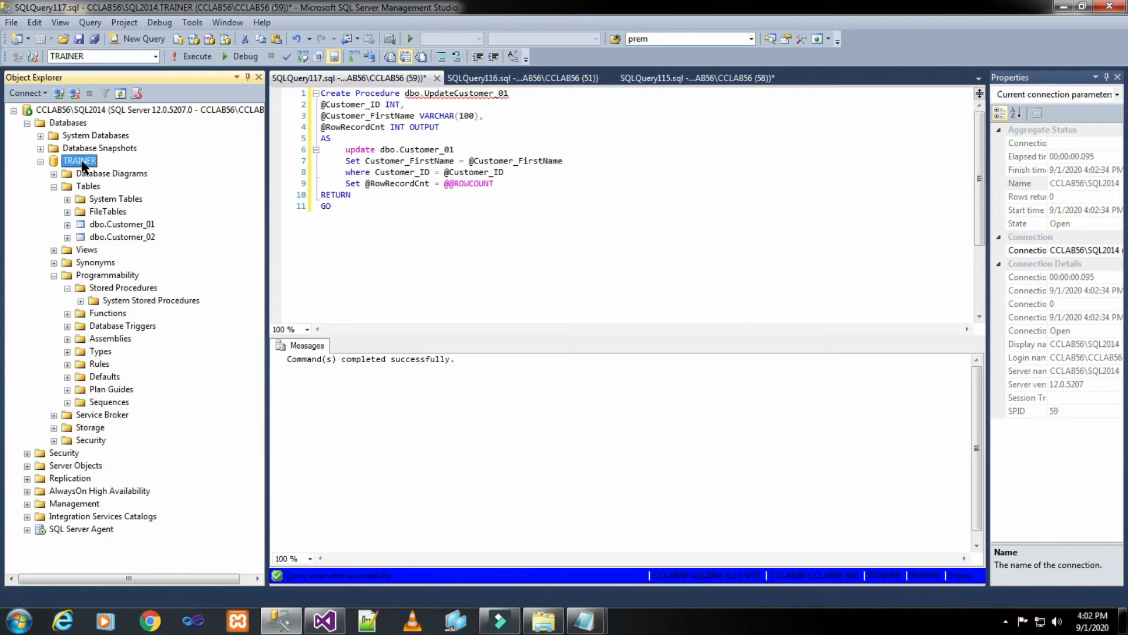
{"action": "left_click", "coordinate": [129, 349]}
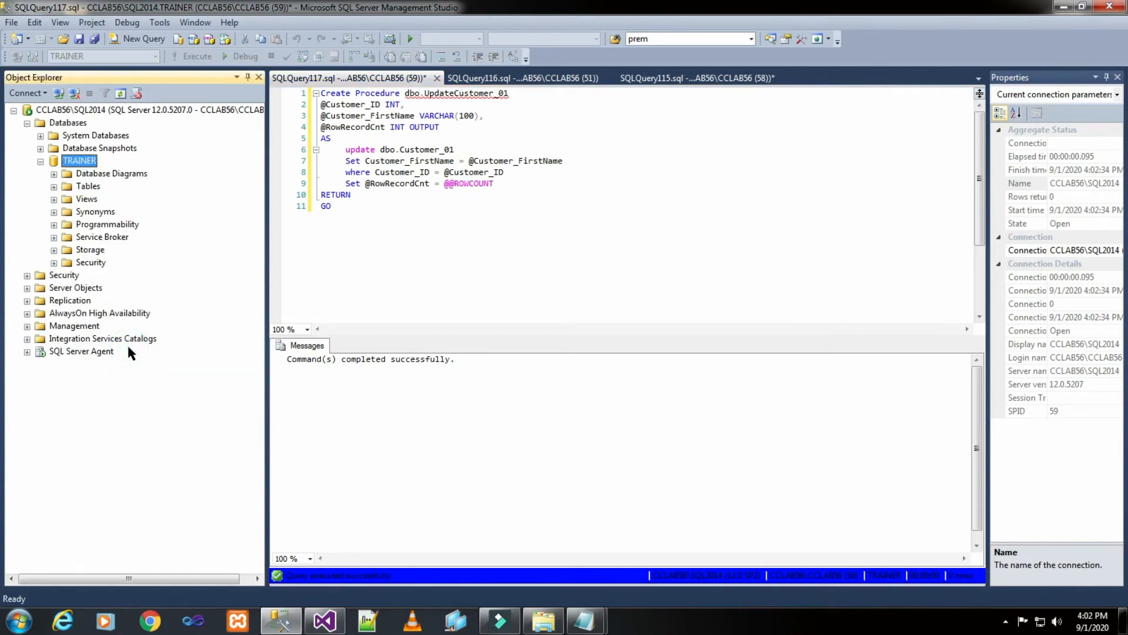
{"action": "left_click", "coordinate": [53, 224]}
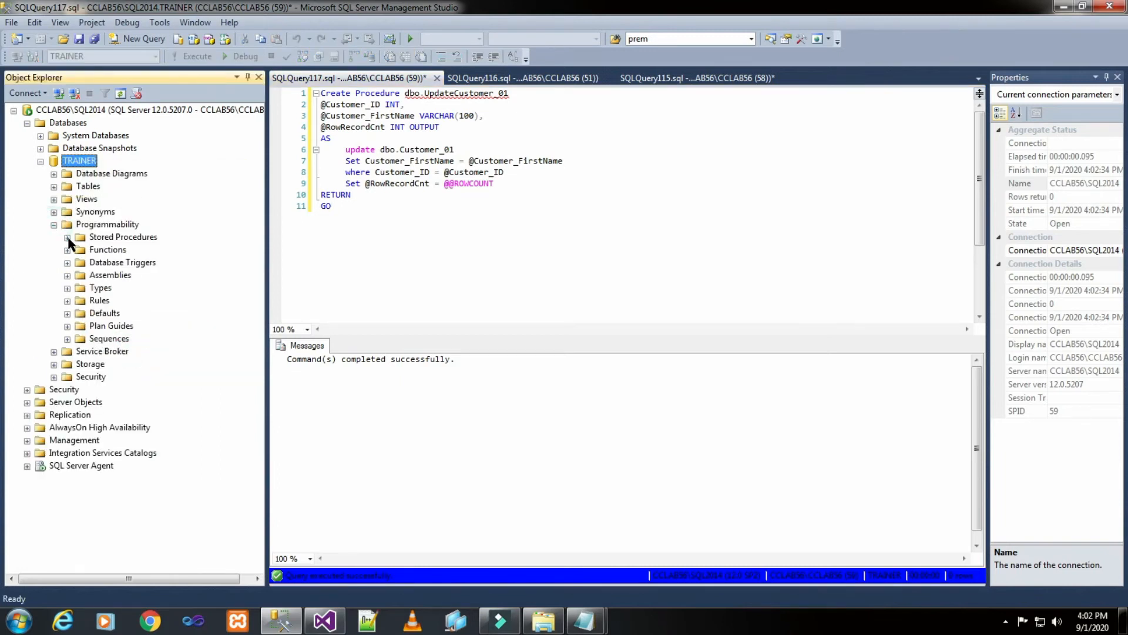
{"action": "left_click", "coordinate": [67, 237]}
{"action": "left_click", "coordinate": [134, 262]}
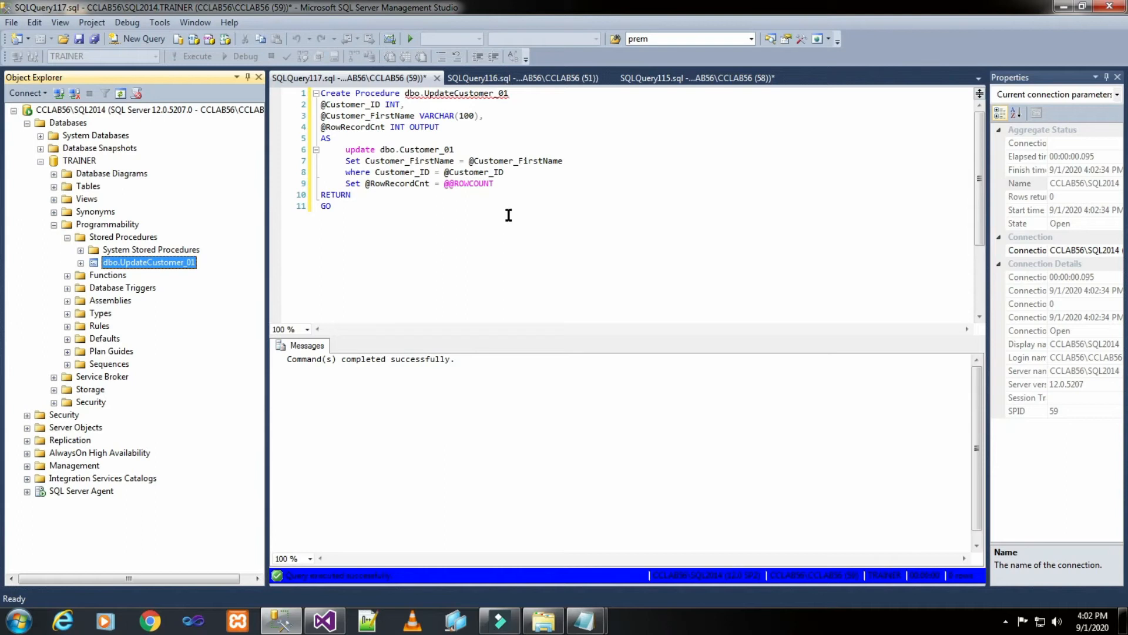
{"action": "left_click", "coordinate": [585, 621]}
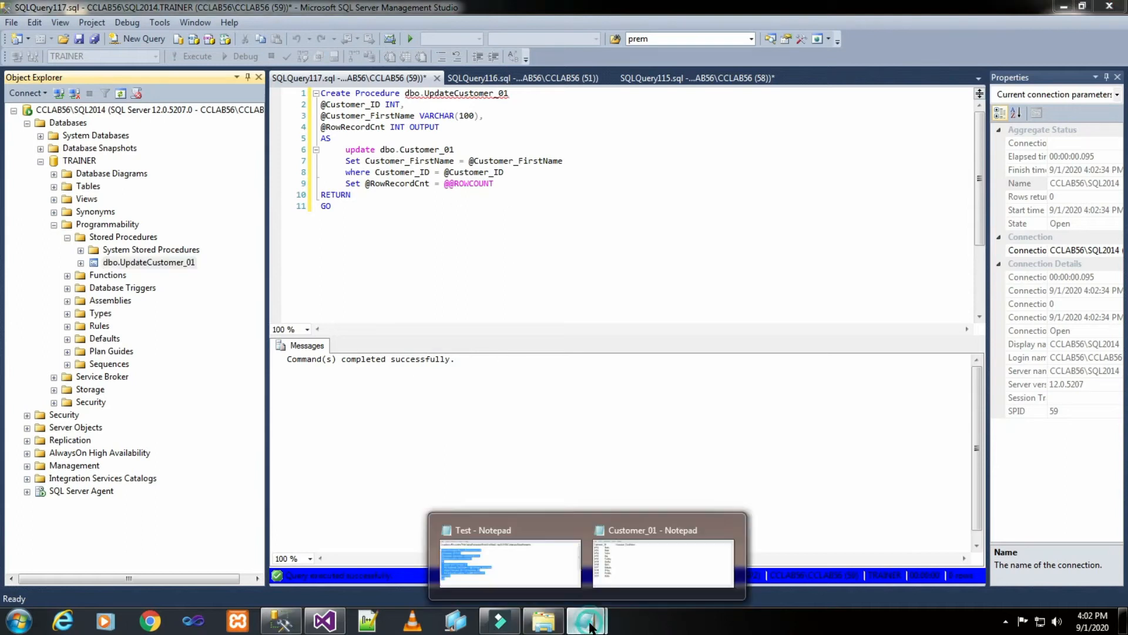
{"action": "left_click", "coordinate": [523, 565]}
{"action": "left_click", "coordinate": [558, 440]}
{"action": "scroll", "coordinate": [554, 484], "scroll_direction": "down", "scroll_amount": 3}
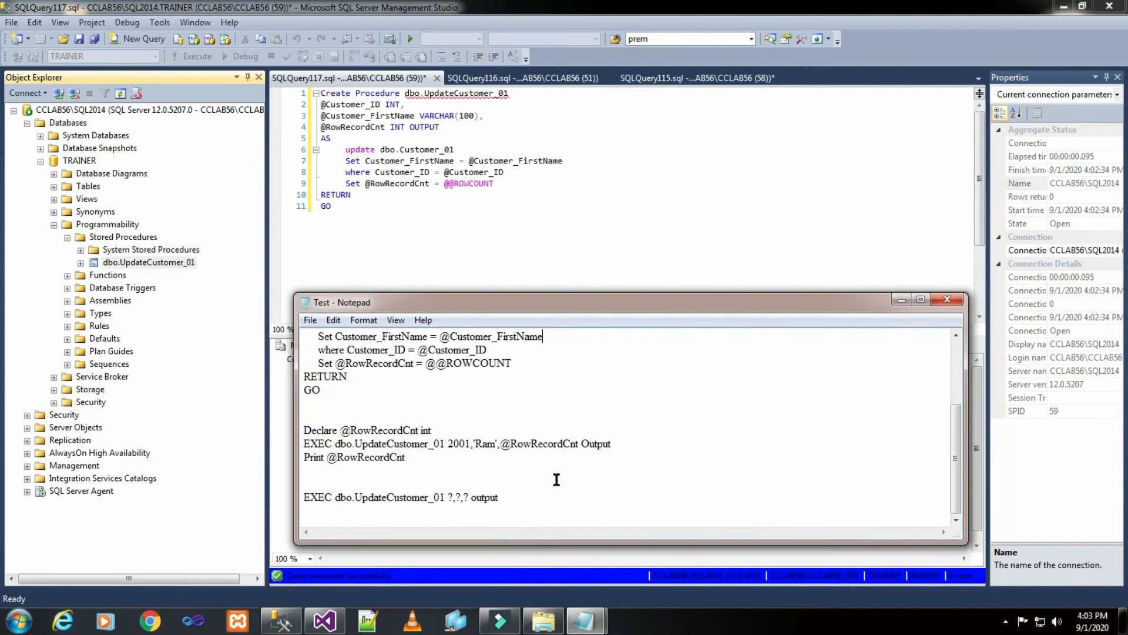
{"action": "left_click_drag", "start_coordinate": [302, 431], "coordinate": [416, 457]}
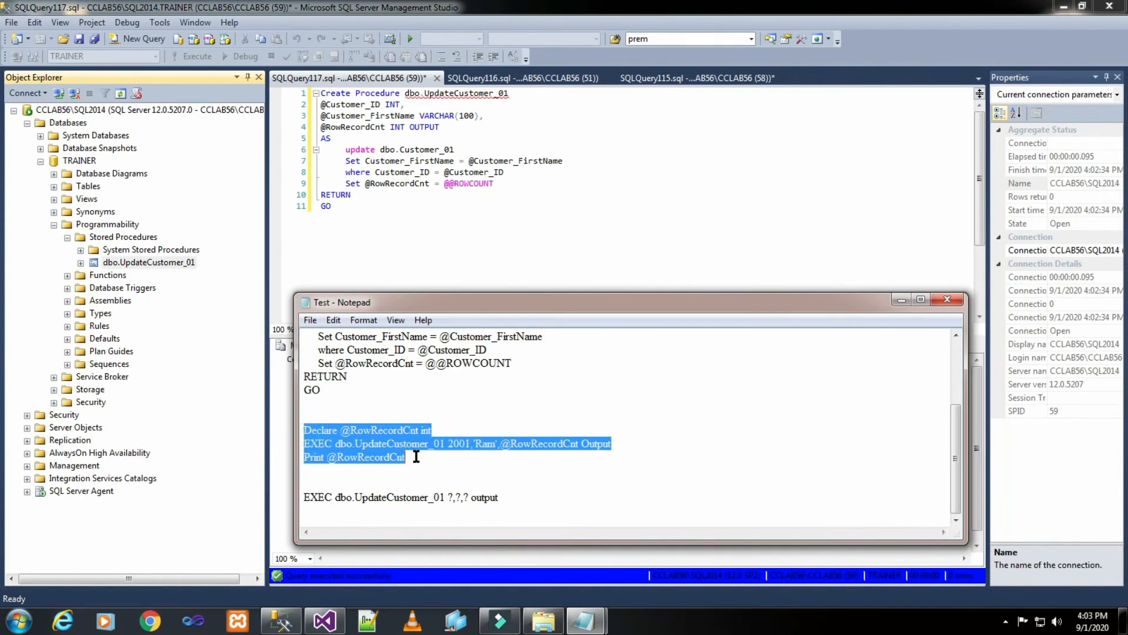
{"action": "right_click", "coordinate": [379, 455]}
{"action": "left_click", "coordinate": [422, 292]}
Step: Paste the copied test lines into the procedure query in SQL Server Management Studio, leaving blank lines after GO
{"action": "left_click", "coordinate": [411, 215]}
{"action": "key", "text": "Return"}
{"action": "key", "text": "Return"}
{"action": "key", "text": "Return"}
{"action": "key", "text": "Return"}
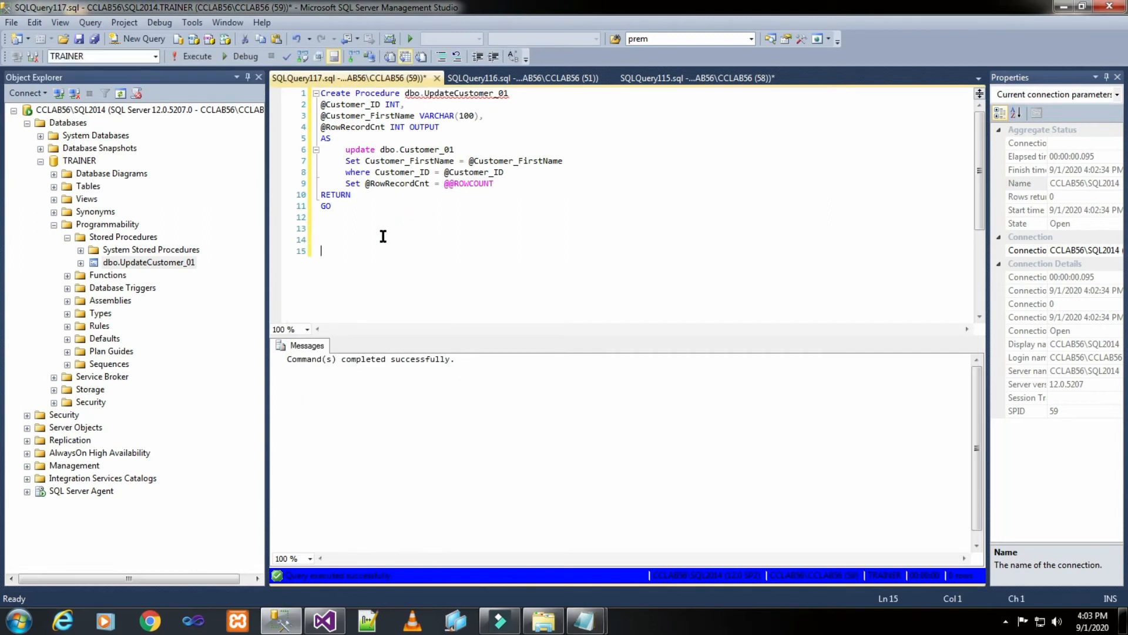
{"action": "right_click", "coordinate": [364, 241]}
{"action": "left_click", "coordinate": [406, 292]}
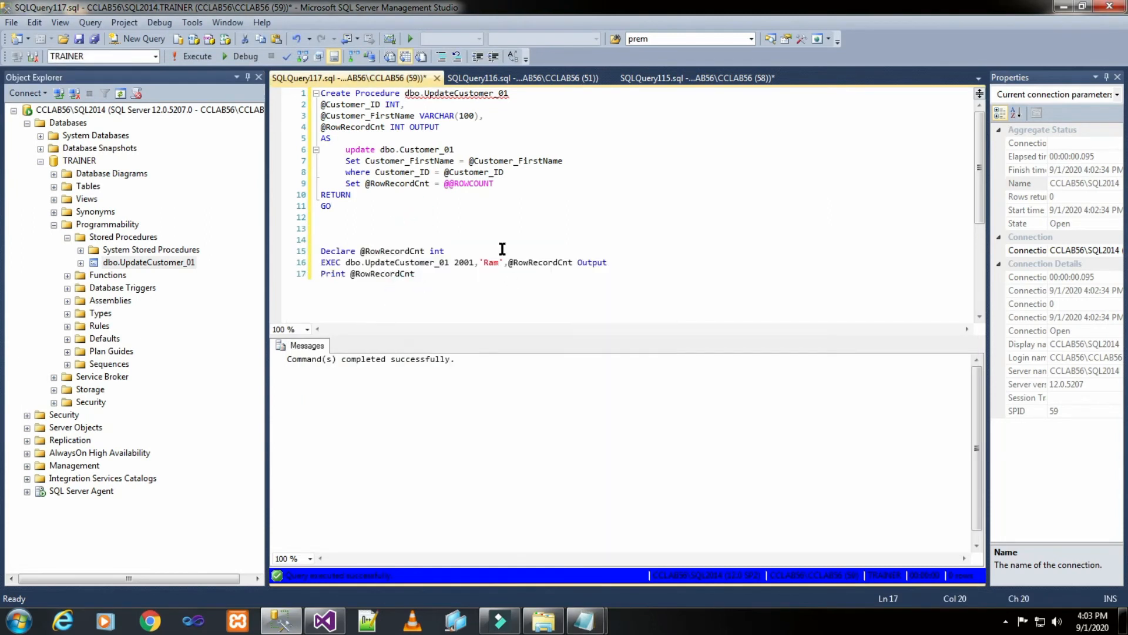
Step: Rerun the Customer_01 select query, and execute only the Declare, EXEC and Print test lines in the procedure query
{"action": "left_click", "coordinate": [525, 78]}
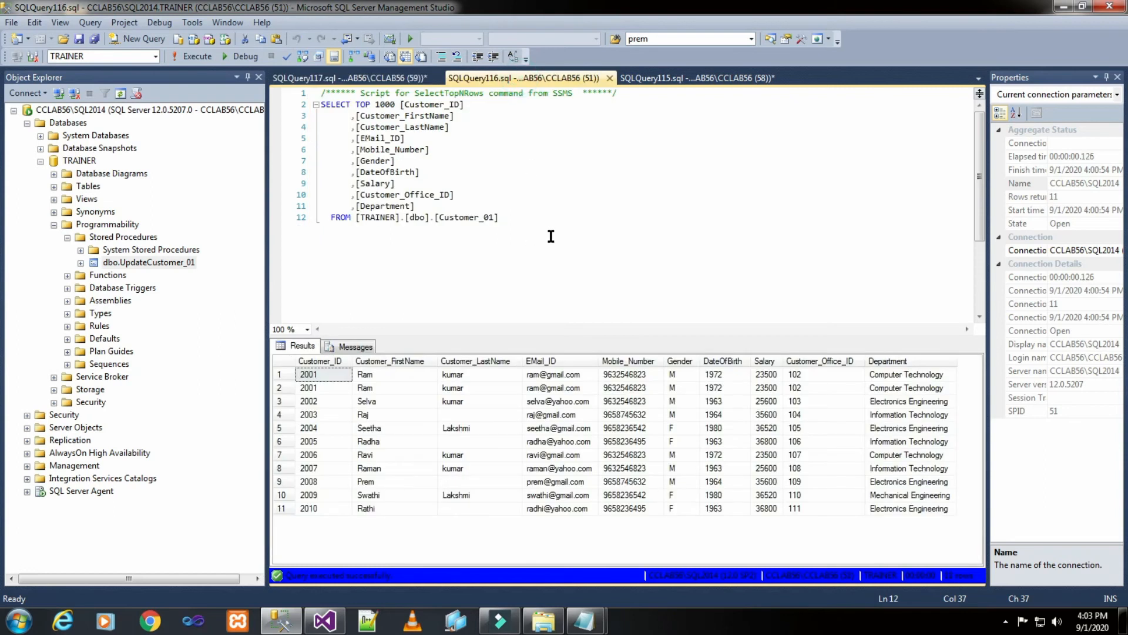
{"action": "left_click", "coordinate": [200, 56]}
{"action": "left_click", "coordinate": [351, 76]}
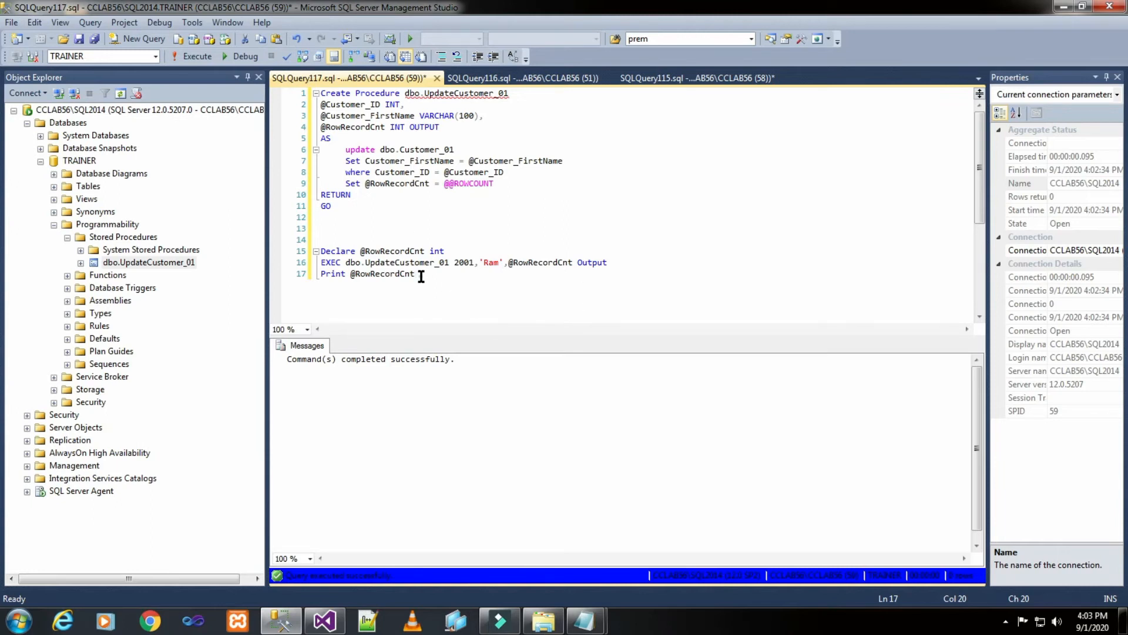
{"action": "left_click_drag", "start_coordinate": [421, 276], "coordinate": [320, 251]}
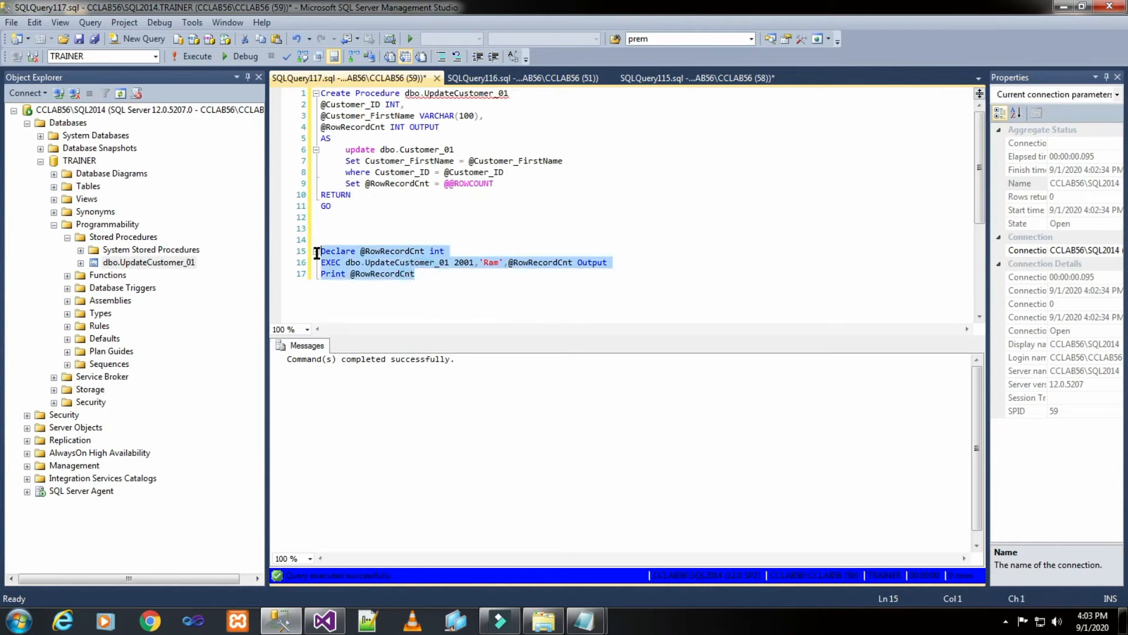
{"action": "left_click", "coordinate": [198, 57]}
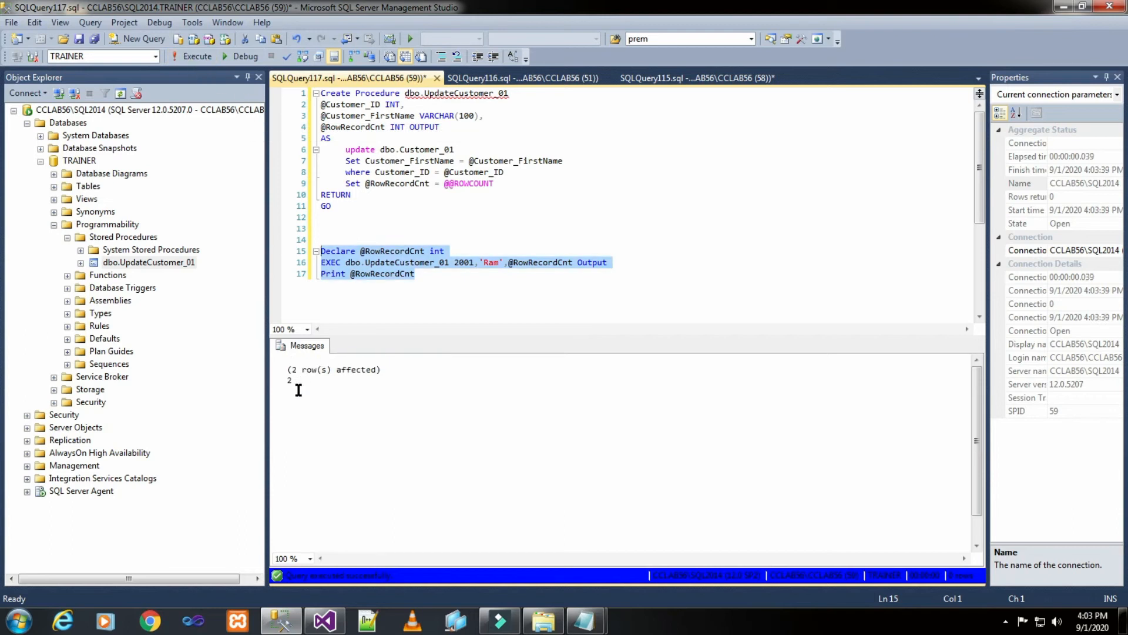
Step: Compare the customer ID and first-name arguments of the test call with the matching rows in the Customer_01 query results
{"action": "left_click", "coordinate": [477, 269]}
{"action": "left_click_drag", "start_coordinate": [453, 263], "coordinate": [503, 260]}
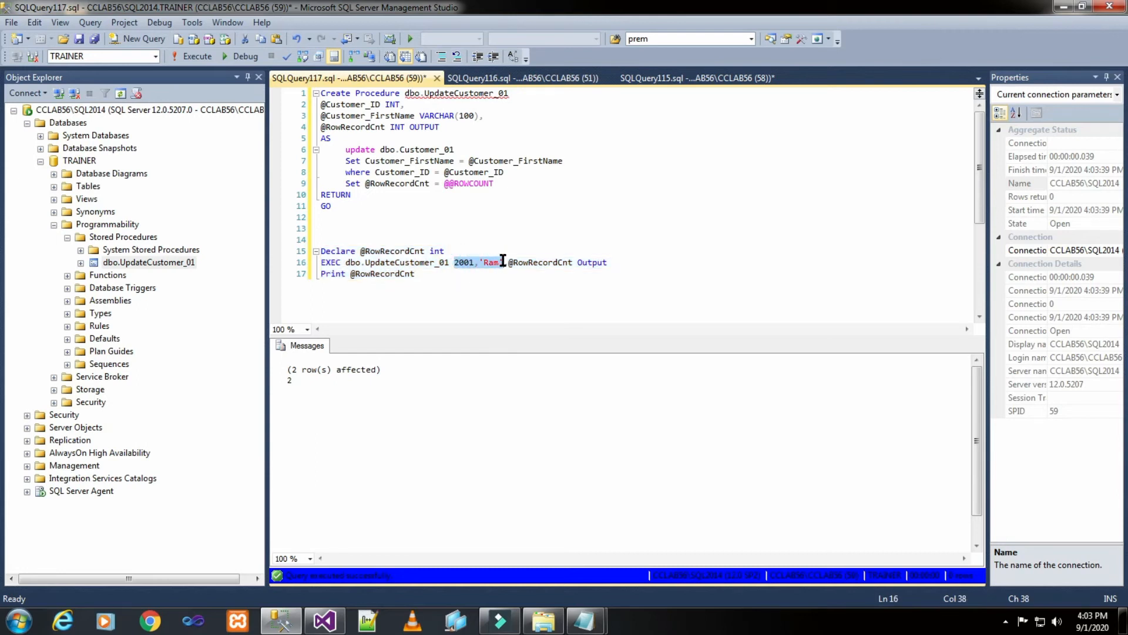
{"action": "left_click", "coordinate": [495, 78]}
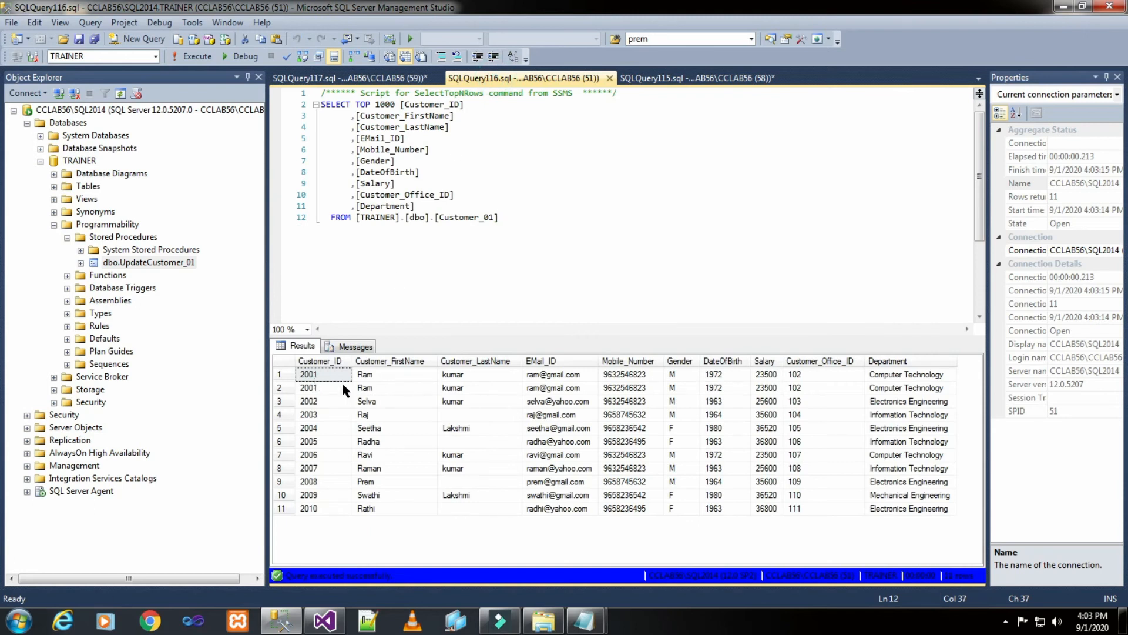
{"action": "left_click", "coordinate": [388, 80]}
{"action": "left_click", "coordinate": [470, 307]}
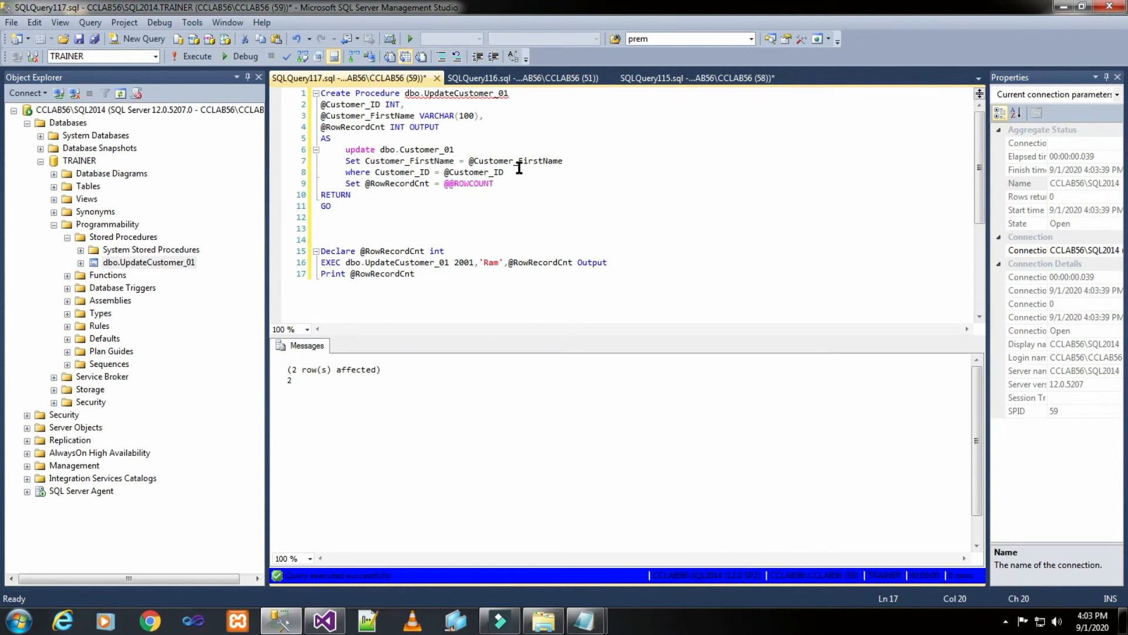
{"action": "left_click", "coordinate": [517, 78]}
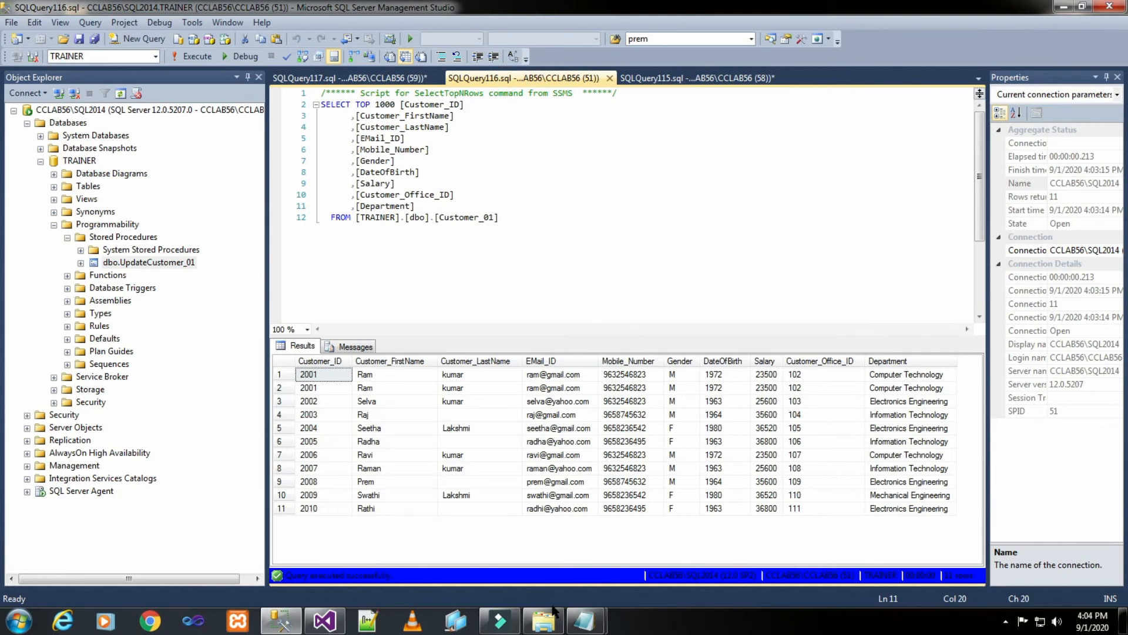
Step: Copy the title LoadStoredProcedureWithOutputParametersFromTextDataUsingOLEDBCommandTransformation from the Test notes in Notepad
{"action": "mouse_move", "coordinate": [585, 621]}
{"action": "left_click", "coordinate": [523, 540]}
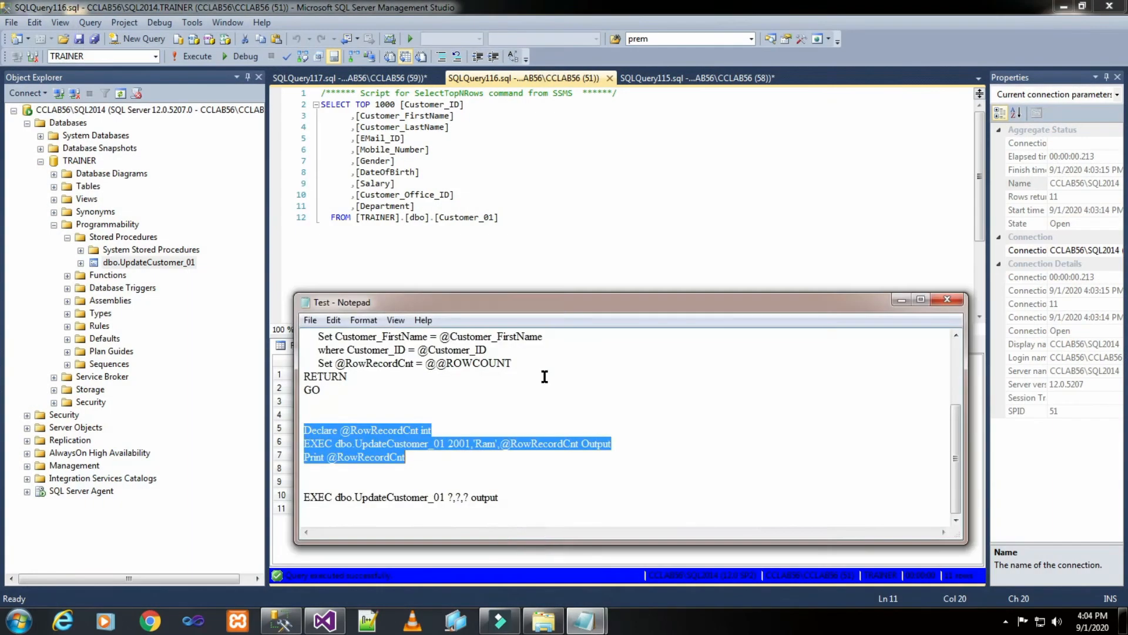
{"action": "left_click", "coordinate": [580, 353]}
{"action": "scroll", "coordinate": [571, 402], "scroll_direction": "up", "scroll_amount": 3}
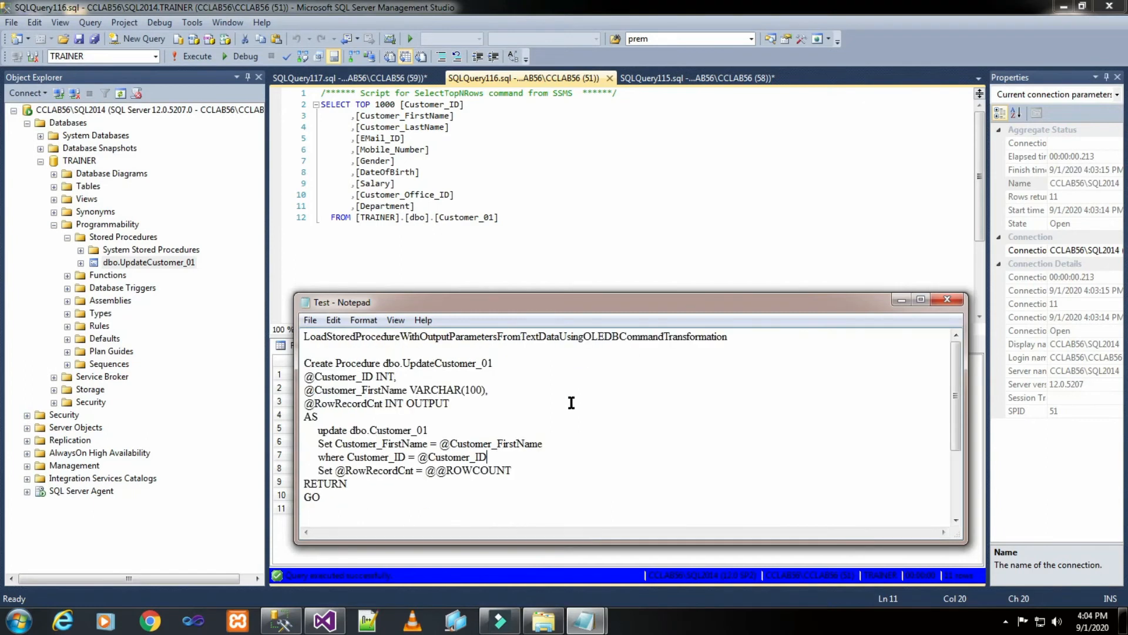
{"action": "left_click_drag", "start_coordinate": [303, 338], "coordinate": [727, 341]}
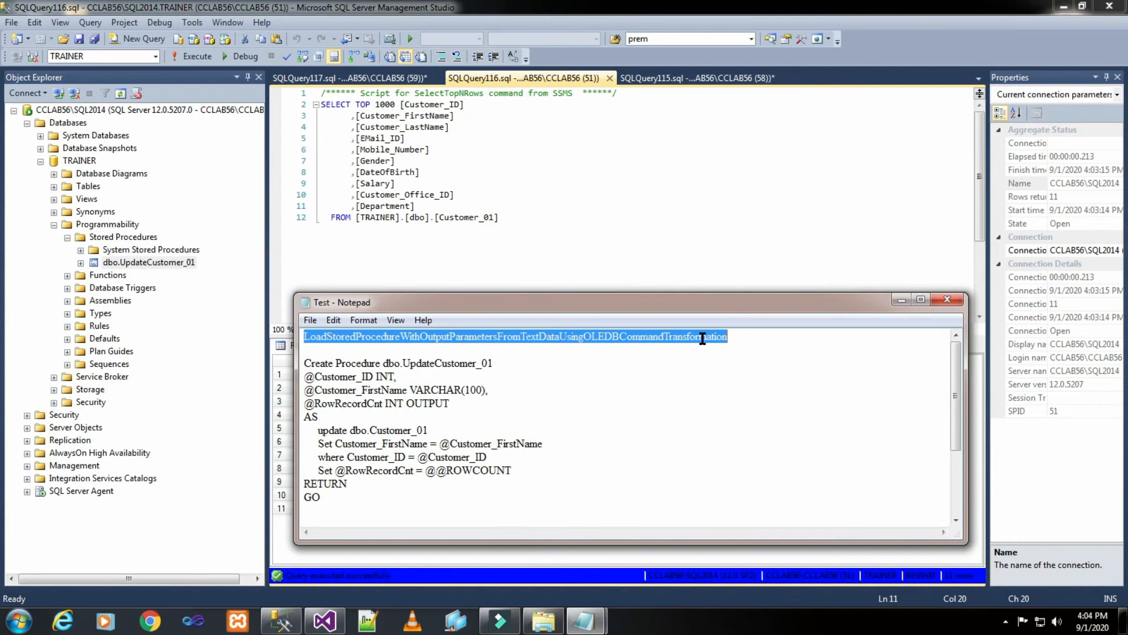
{"action": "right_click", "coordinate": [702, 339]}
{"action": "left_click", "coordinate": [738, 385]}
Step: Switch to Visual Studio, add a new SSIS package and rename it with the copied title LoadStoredProcedureWithOutputParametersFromTextDataUsingOLEDBCommandTransformation
{"action": "left_click", "coordinate": [324, 621]}
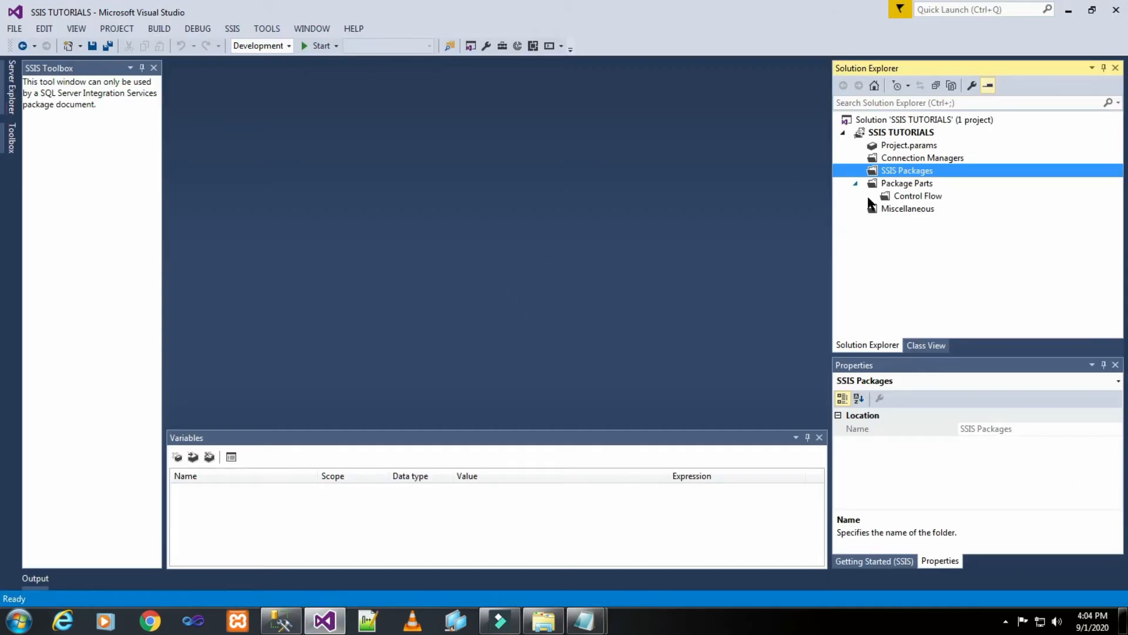
{"action": "right_click", "coordinate": [899, 176]}
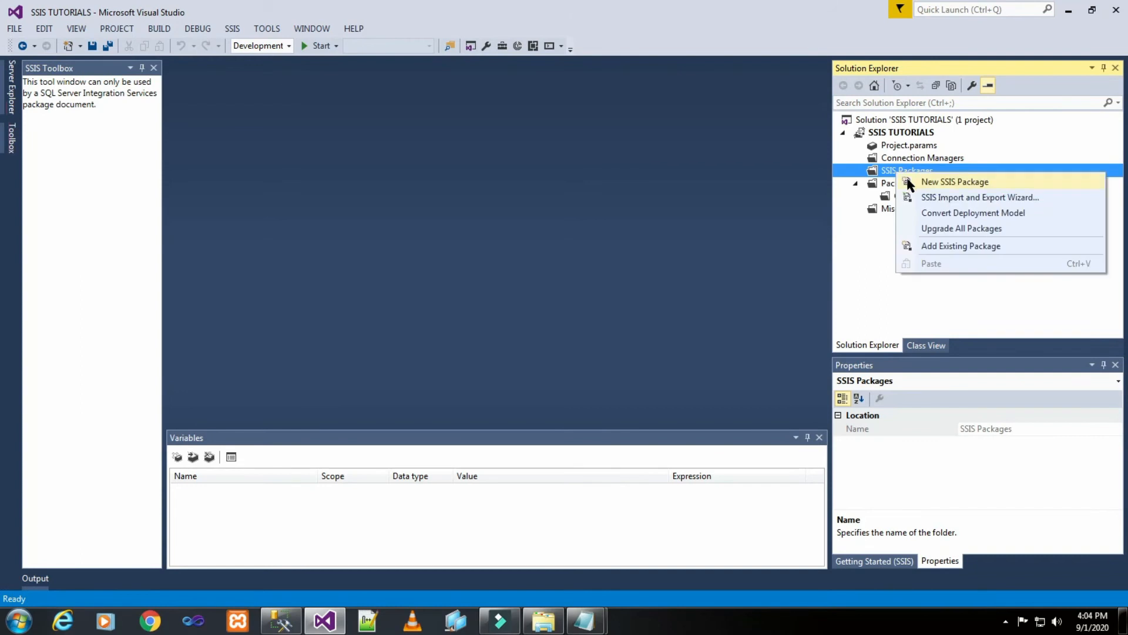
{"action": "left_click", "coordinate": [909, 182]}
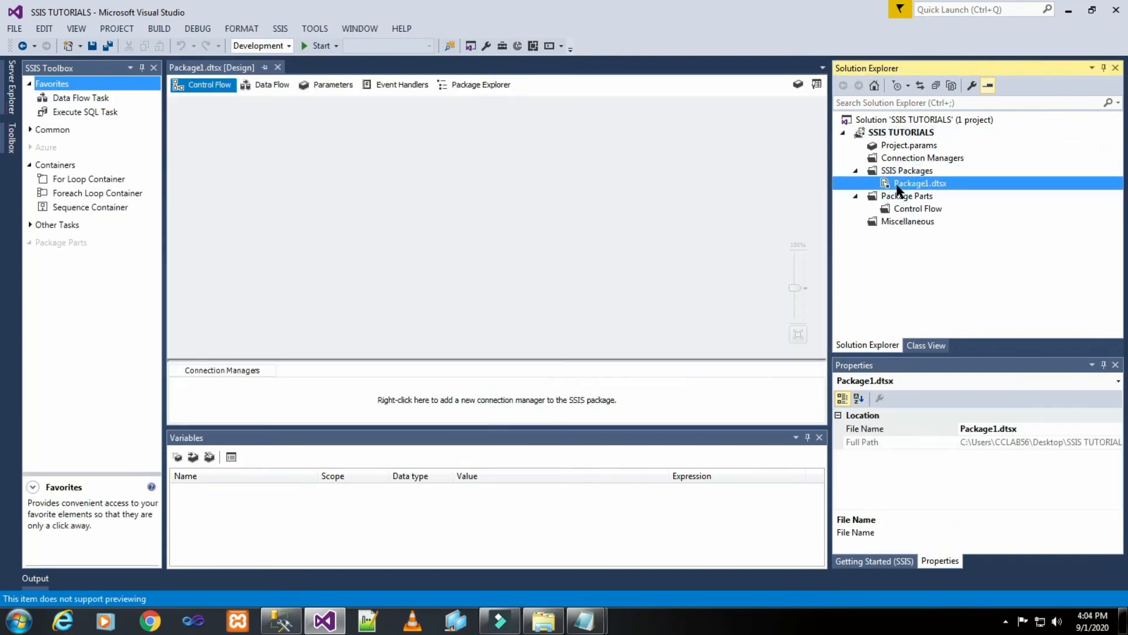
{"action": "right_click", "coordinate": [897, 187]}
{"action": "left_click", "coordinate": [938, 410]}
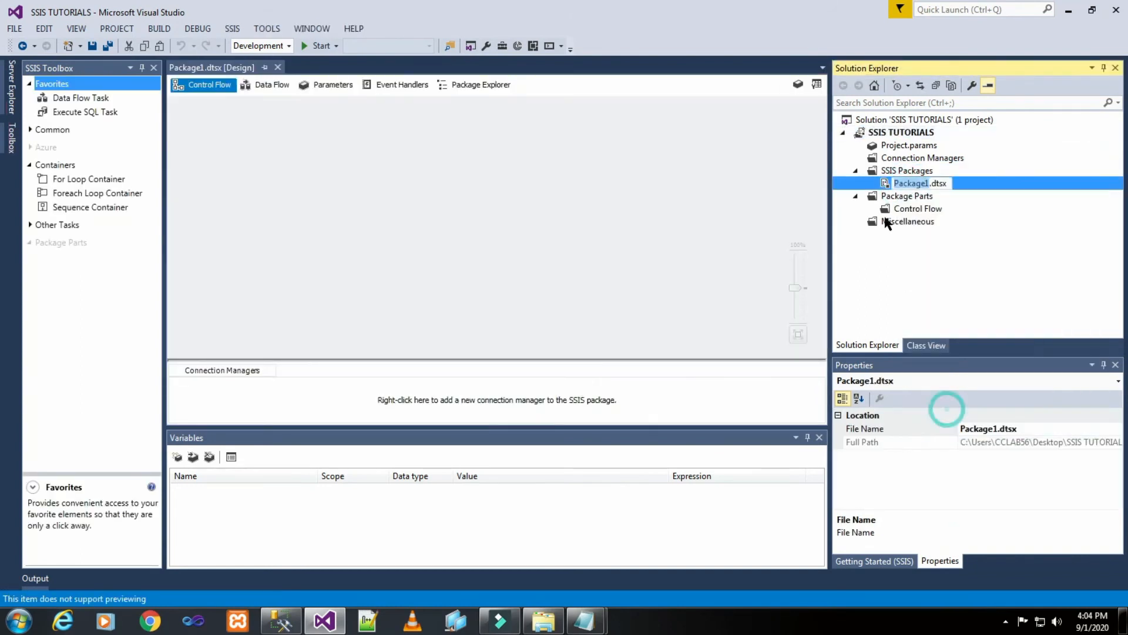
{"action": "right_click", "coordinate": [913, 183]}
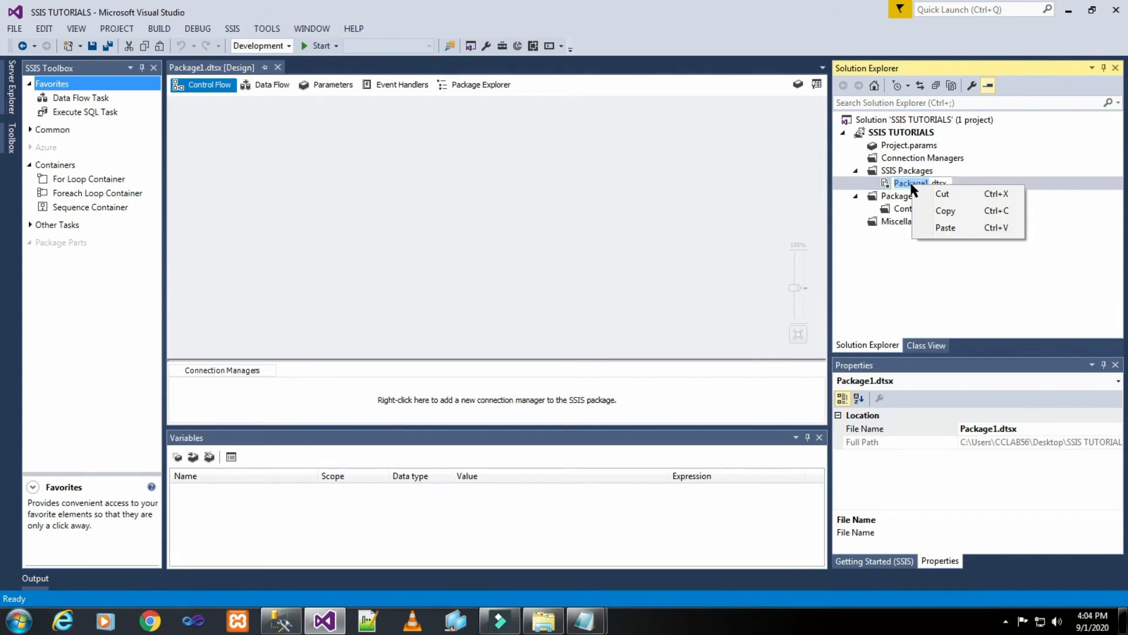
{"action": "left_click", "coordinate": [945, 228]}
{"action": "left_click", "coordinate": [365, 222]}
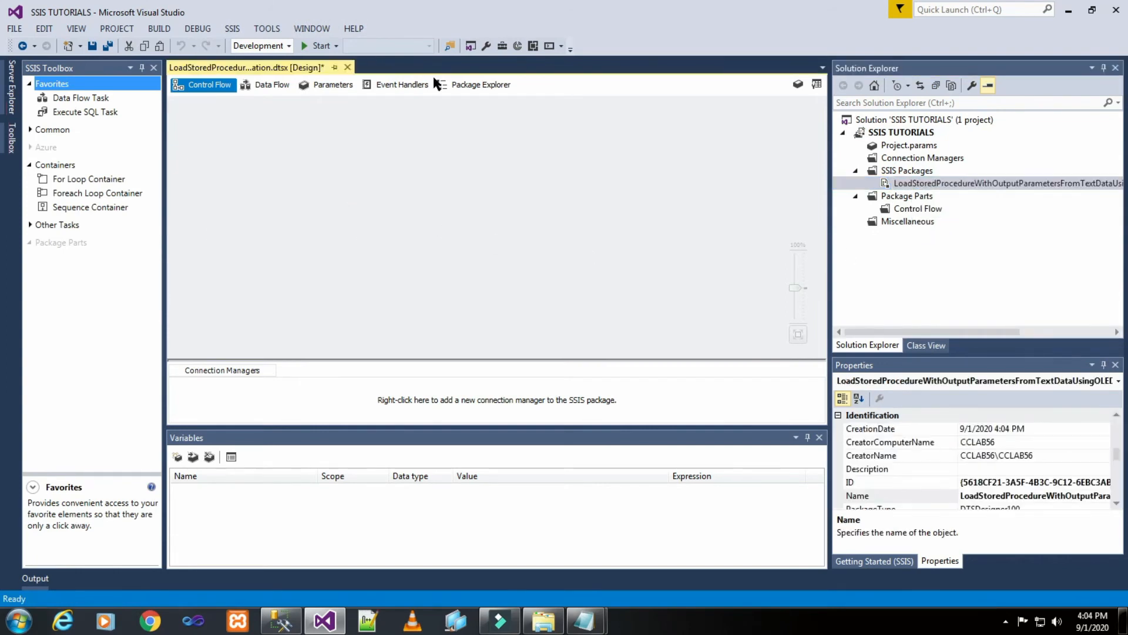
Step: Add a Data Flow Task to the package's control flow and open its data flow design
{"action": "left_click_drag", "start_coordinate": [70, 104], "coordinate": [410, 150]}
{"action": "left_click", "coordinate": [432, 235]}
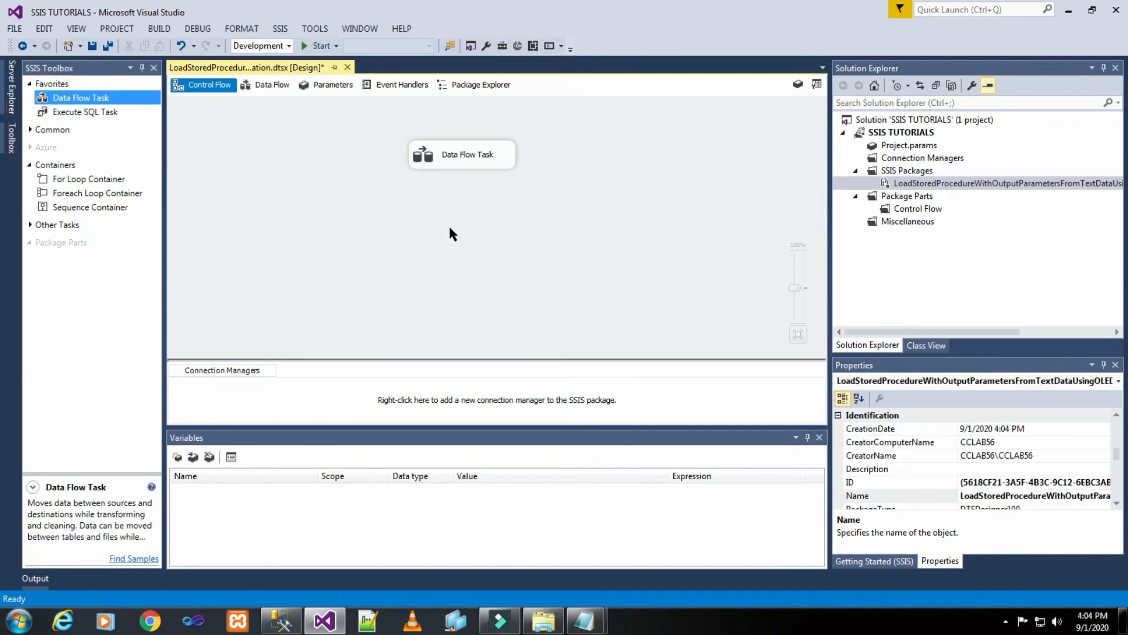
{"action": "double_click", "coordinate": [468, 157]}
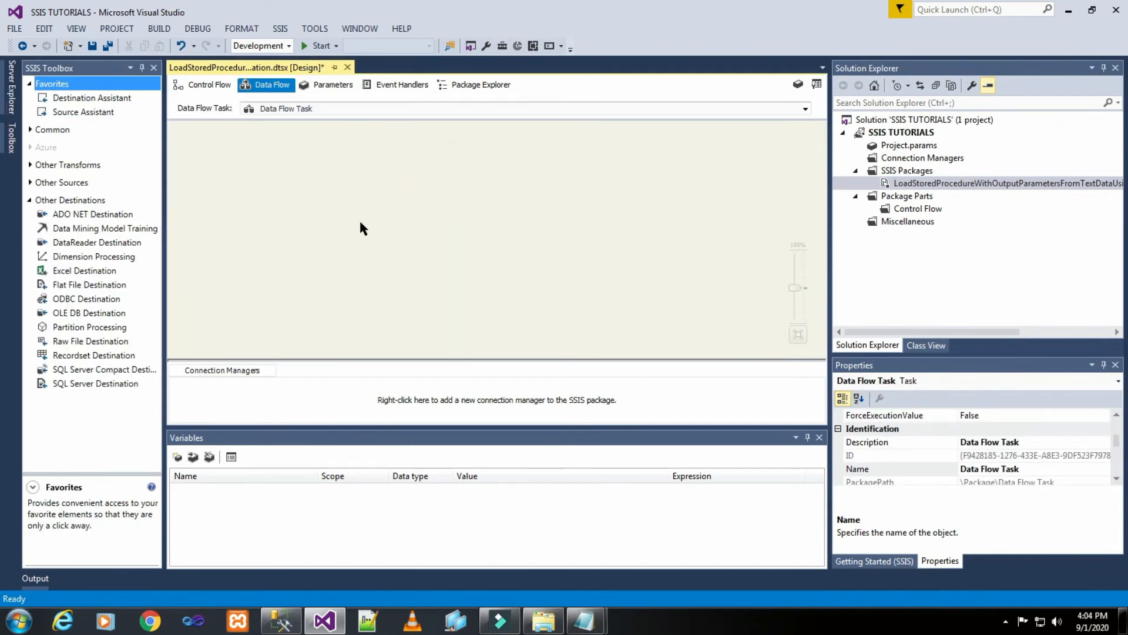
Step: Add a Flat File Source to the data flow
{"action": "left_click", "coordinate": [31, 200]}
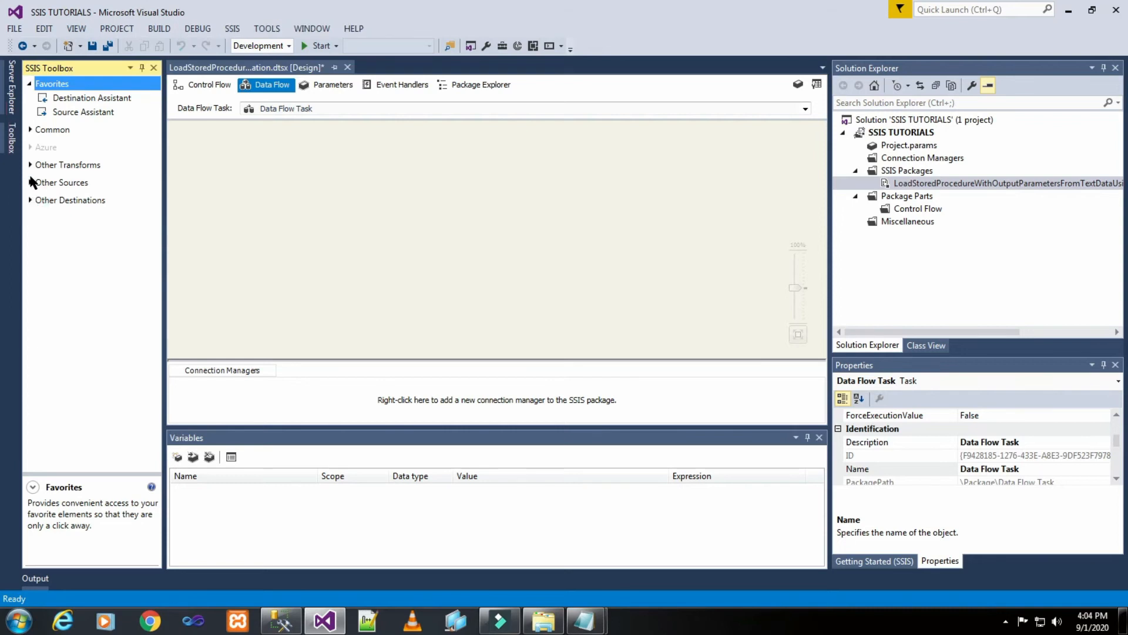
{"action": "left_click", "coordinate": [31, 182]}
{"action": "left_click_drag", "start_coordinate": [82, 239], "coordinate": [395, 144]}
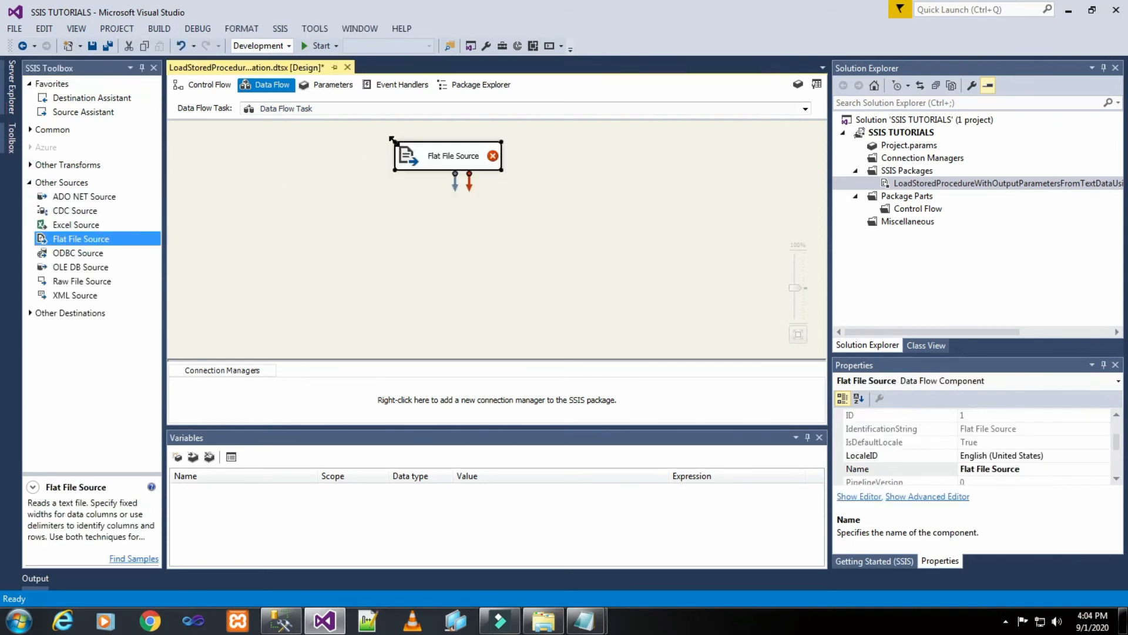
{"action": "left_click", "coordinate": [355, 209]}
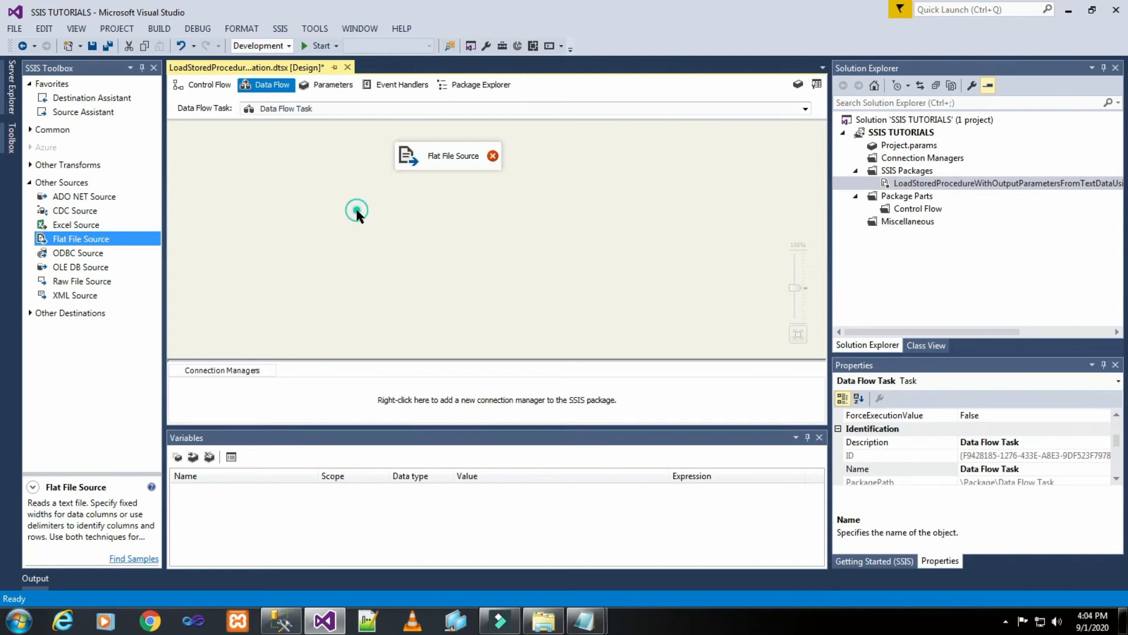
Step: Create a new flat file connection manager for the Customer_01 text file in SSIS INPUT and check its column preview
{"action": "double_click", "coordinate": [443, 156]}
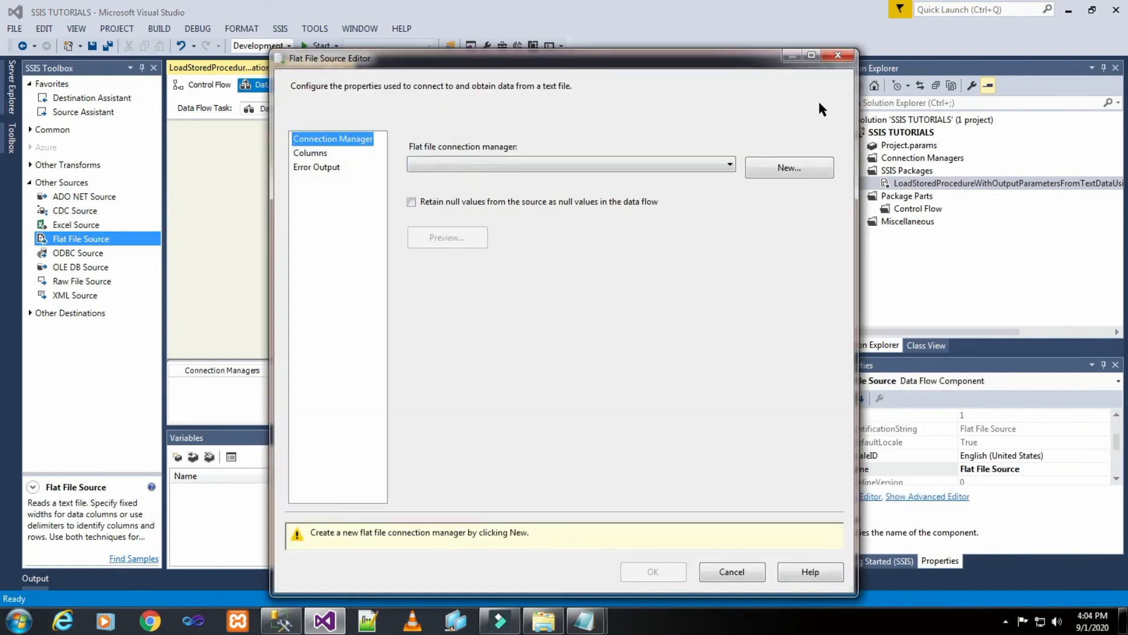
{"action": "left_click", "coordinate": [810, 169]}
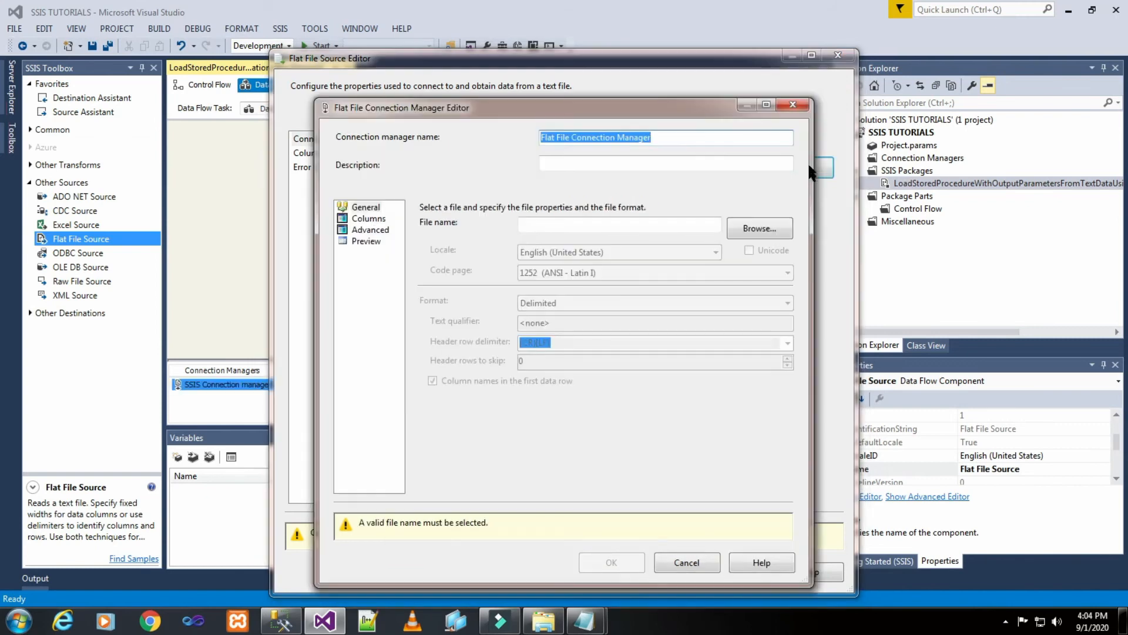
{"action": "left_click", "coordinate": [760, 233]}
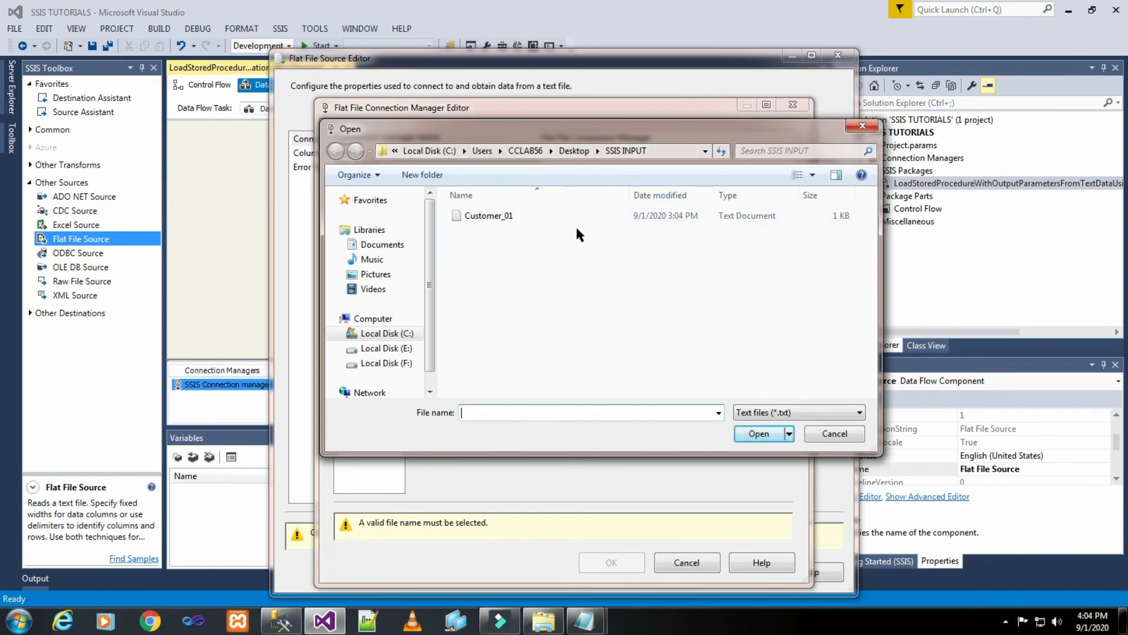
{"action": "double_click", "coordinate": [510, 218]}
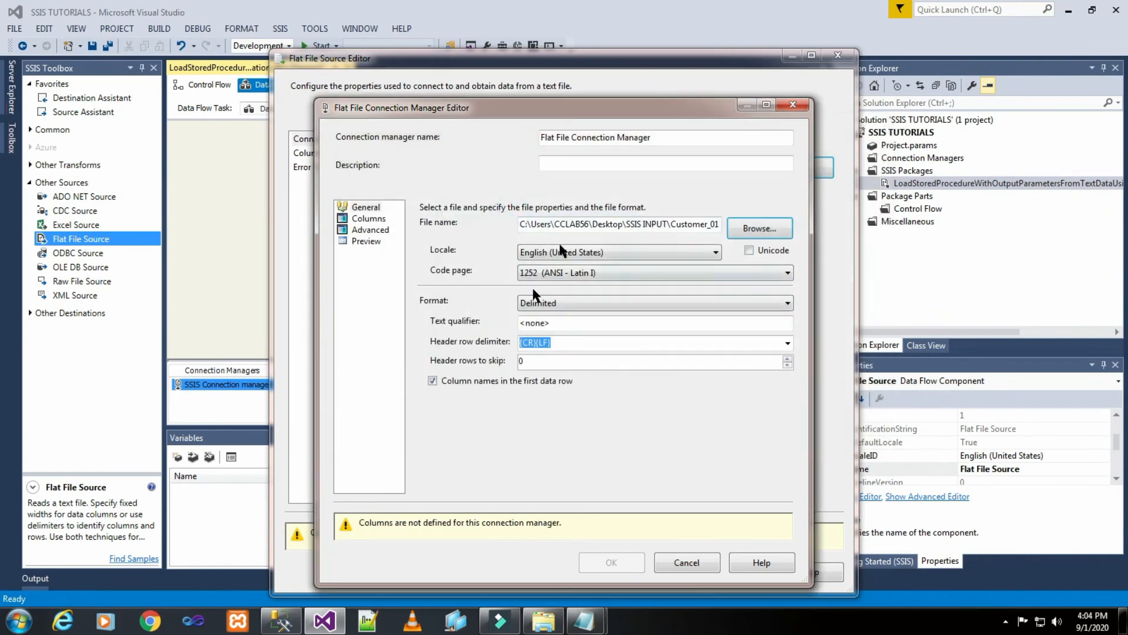
{"action": "left_click", "coordinate": [376, 221]}
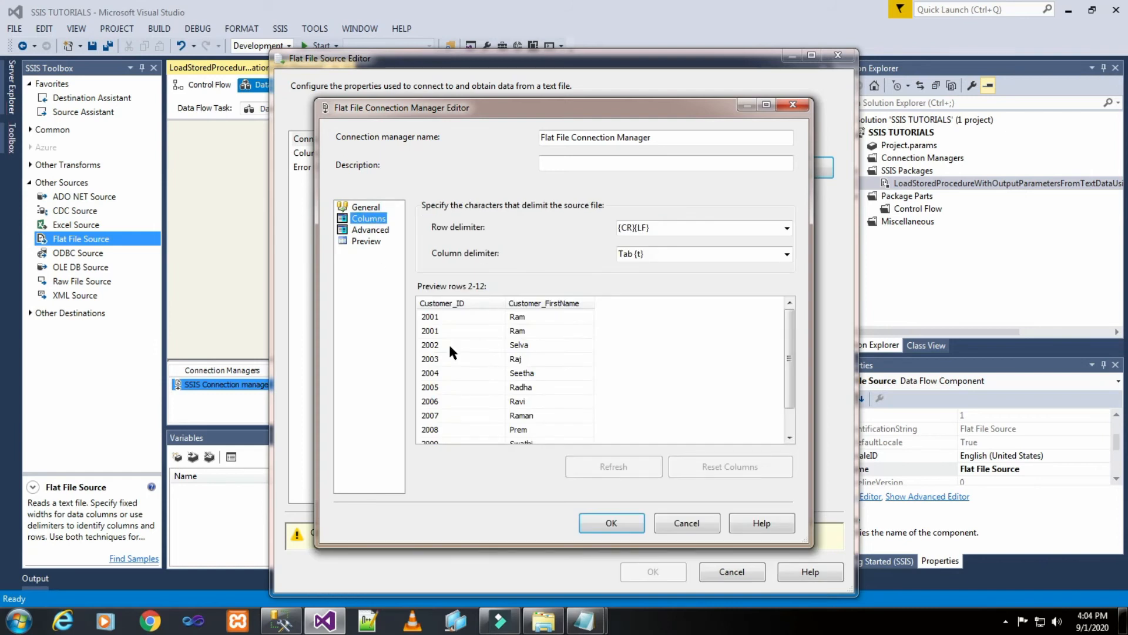
{"action": "left_click_drag", "start_coordinate": [789, 316], "coordinate": [789, 338]}
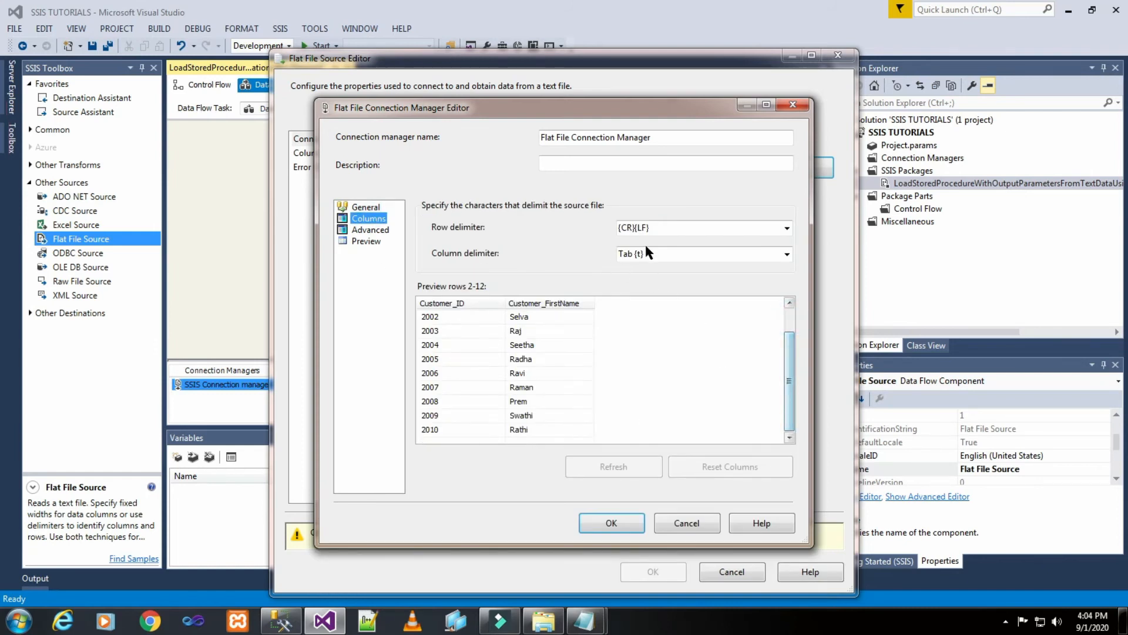
Step: Open the flat file columns' advanced properties, then switch to SQL Server Management Studio and check the Customer_ID and Customer_FirstName data types in dbo.Customer_01
{"action": "left_click", "coordinate": [373, 231]}
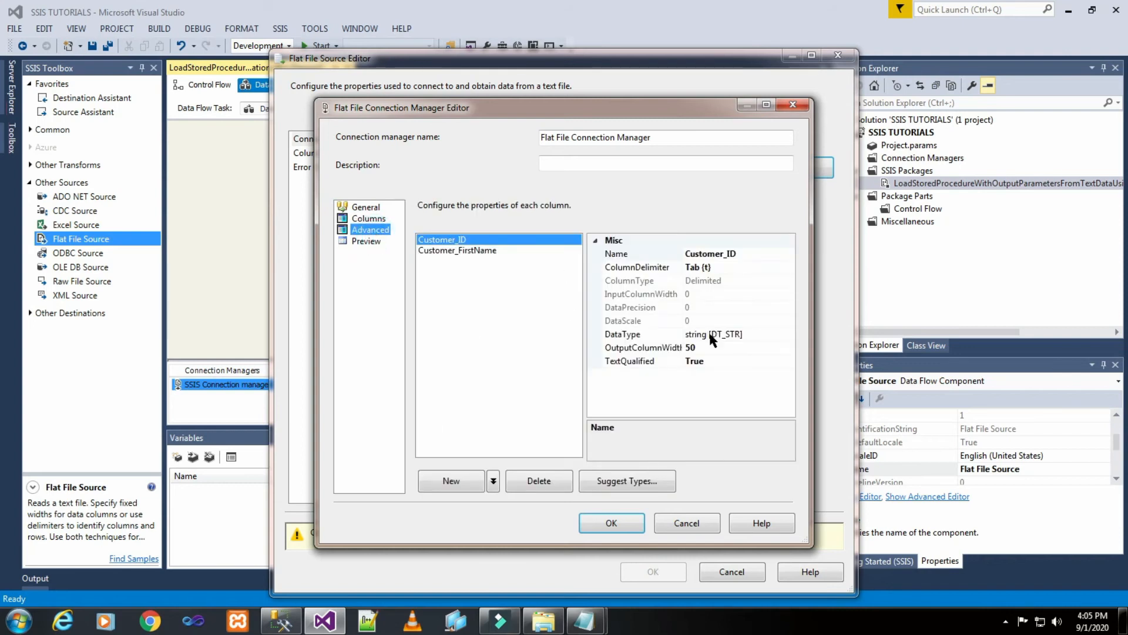
{"action": "left_click", "coordinate": [281, 620]}
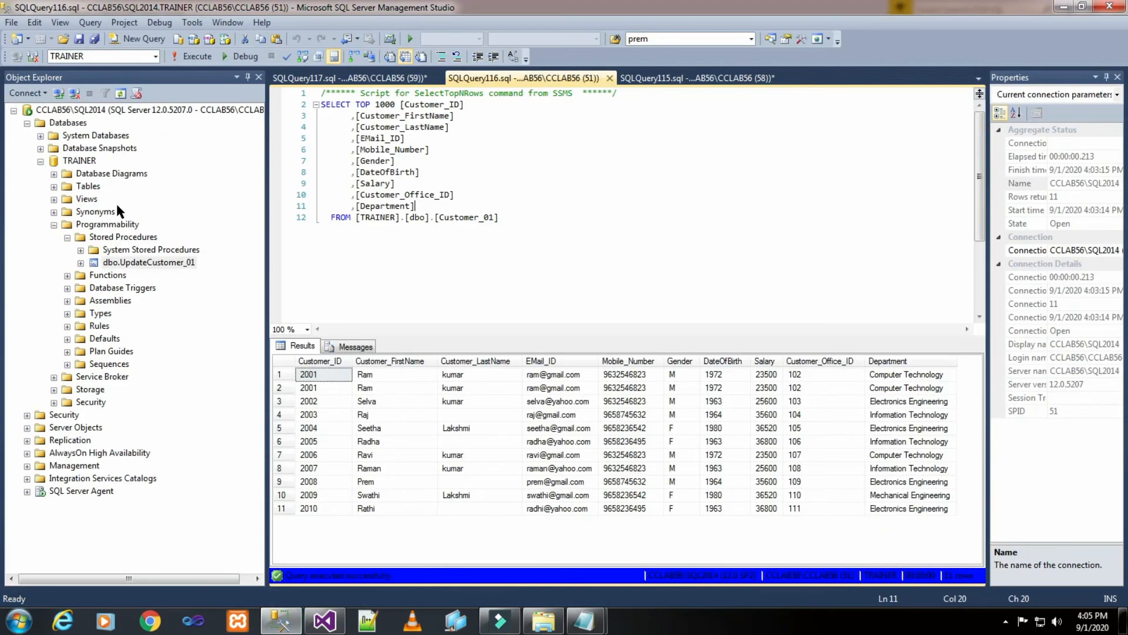
{"action": "left_click", "coordinate": [54, 187]}
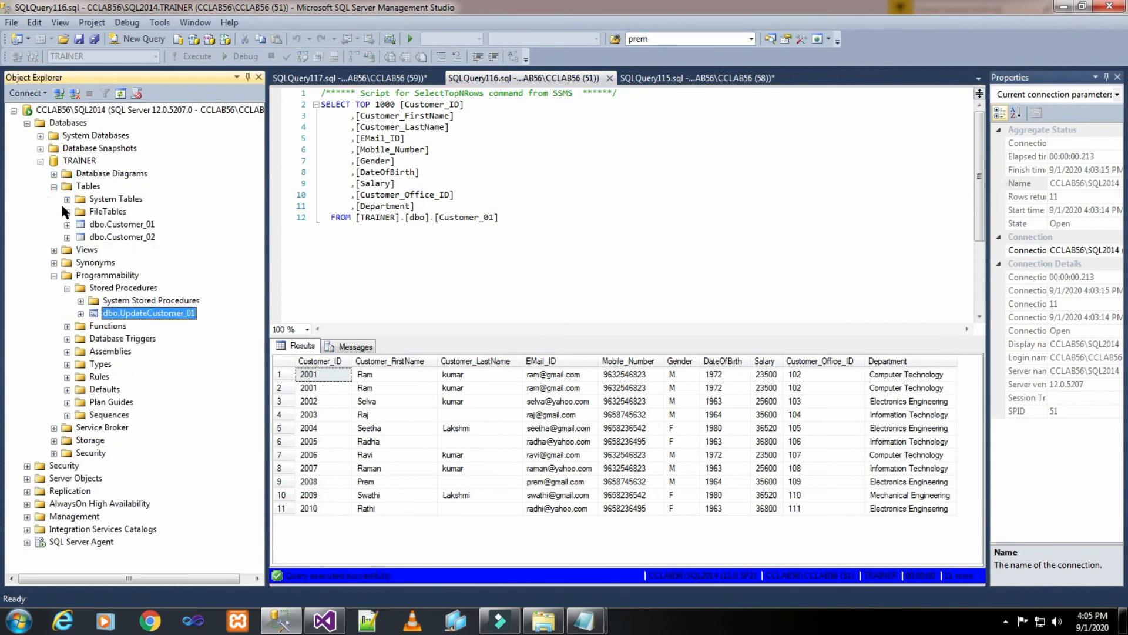
{"action": "left_click", "coordinate": [67, 224]}
{"action": "left_click", "coordinate": [81, 237]}
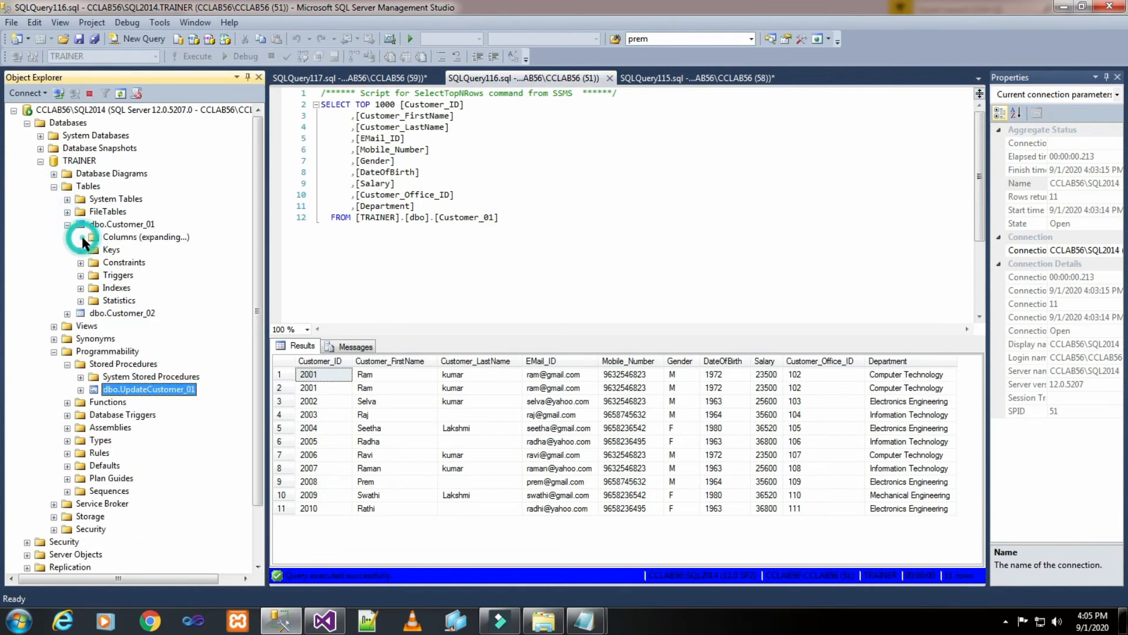
{"action": "left_click", "coordinate": [168, 251]}
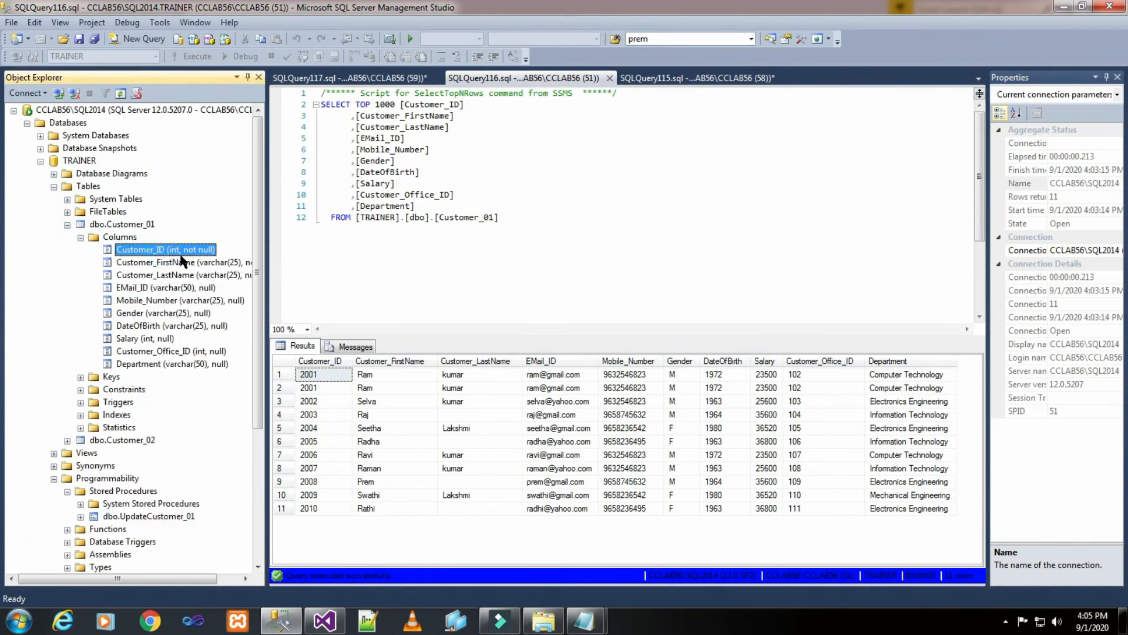
{"action": "left_click", "coordinate": [177, 264]}
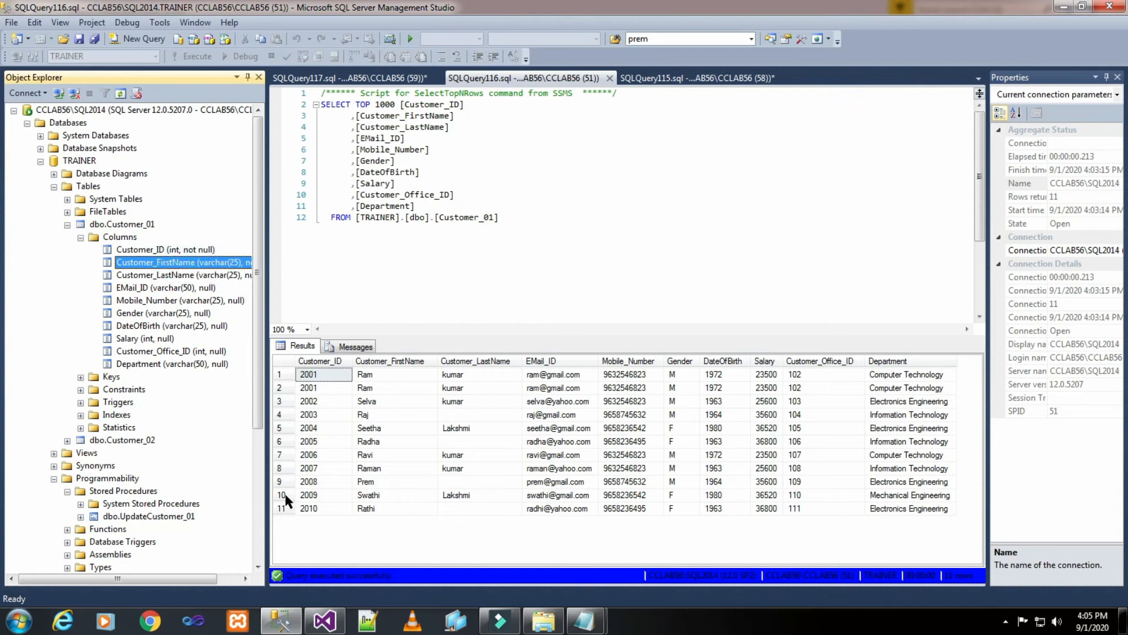
Step: Return to Visual Studio and set the Customer_ID column's data type to four-byte signed integer [DT_I4]
{"action": "left_click", "coordinate": [332, 621]}
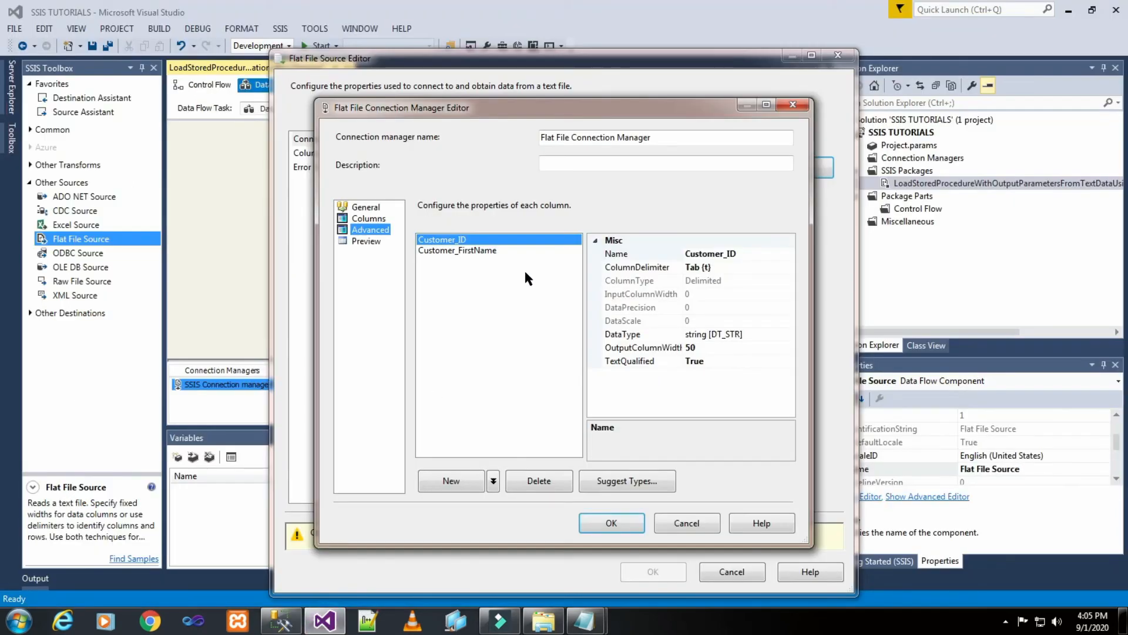
{"action": "left_click", "coordinate": [765, 334]}
{"action": "left_click", "coordinate": [788, 334]}
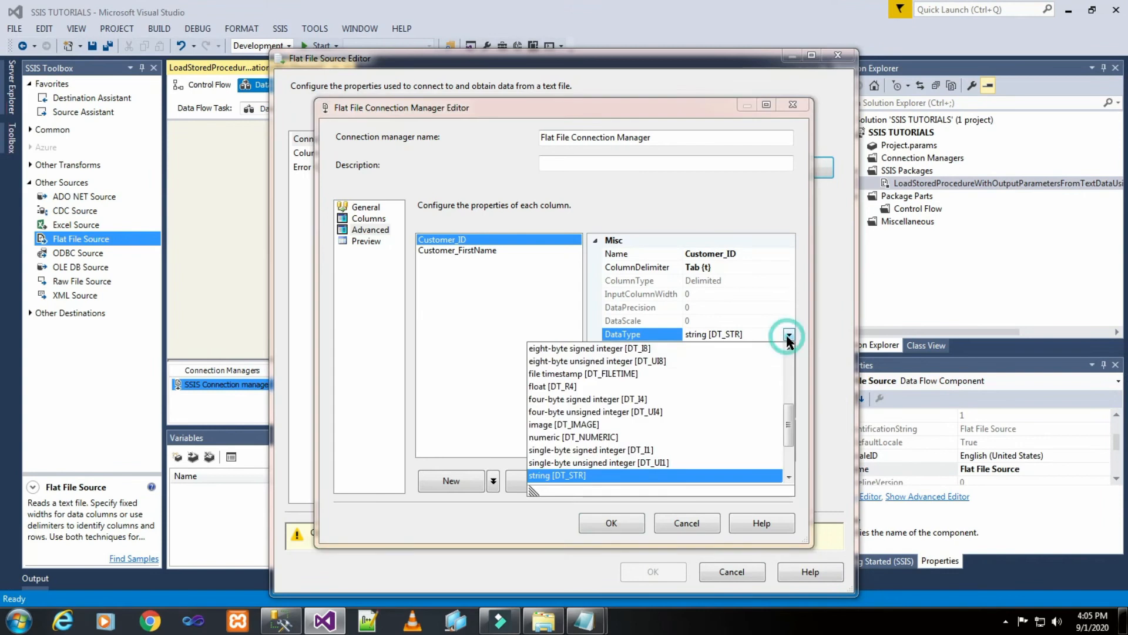
{"action": "left_click", "coordinate": [699, 400]}
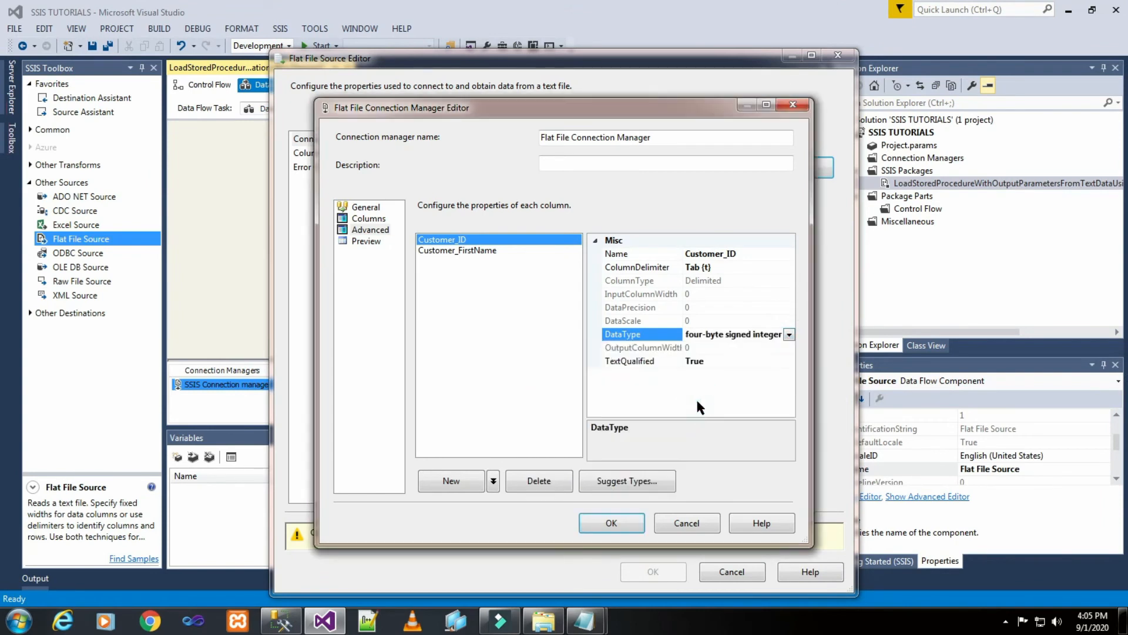
Step: Set the Customer_FirstName column's output width to 25, preview the rows and accept the flat file connection manager
{"action": "left_click", "coordinate": [480, 251]}
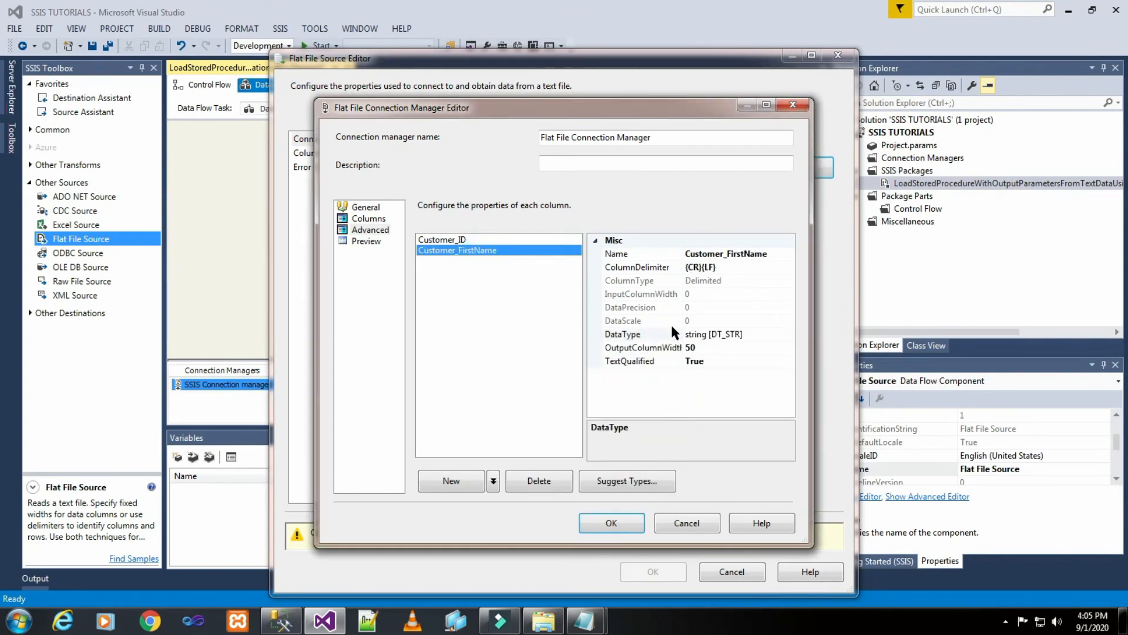
{"action": "left_click", "coordinate": [702, 347]}
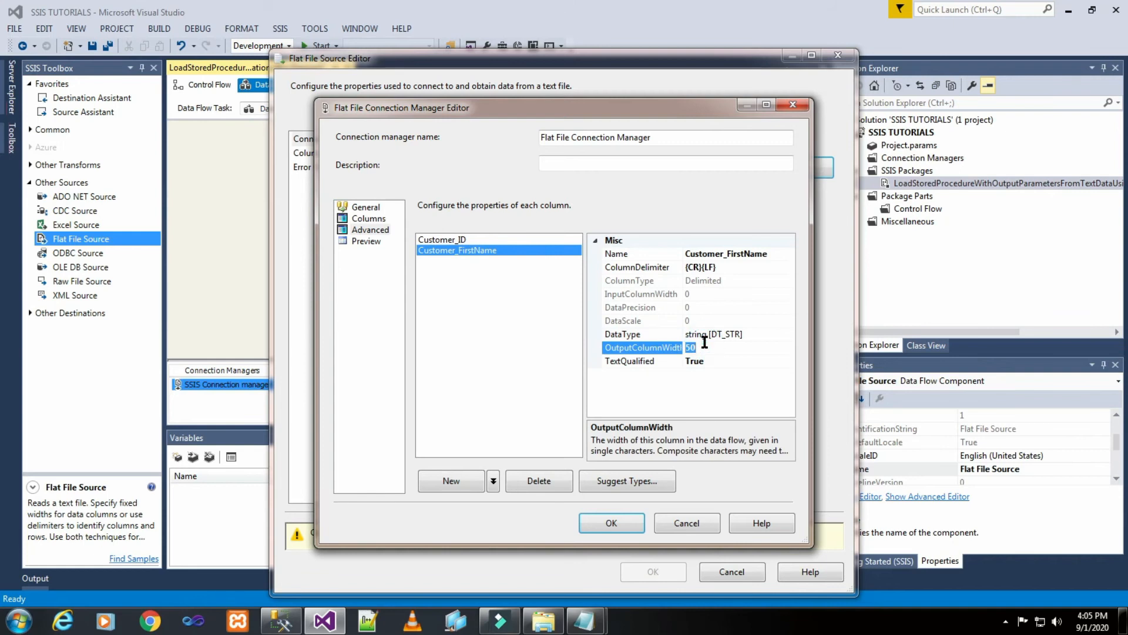
{"action": "type", "text": "25"}
{"action": "left_click", "coordinate": [361, 244]}
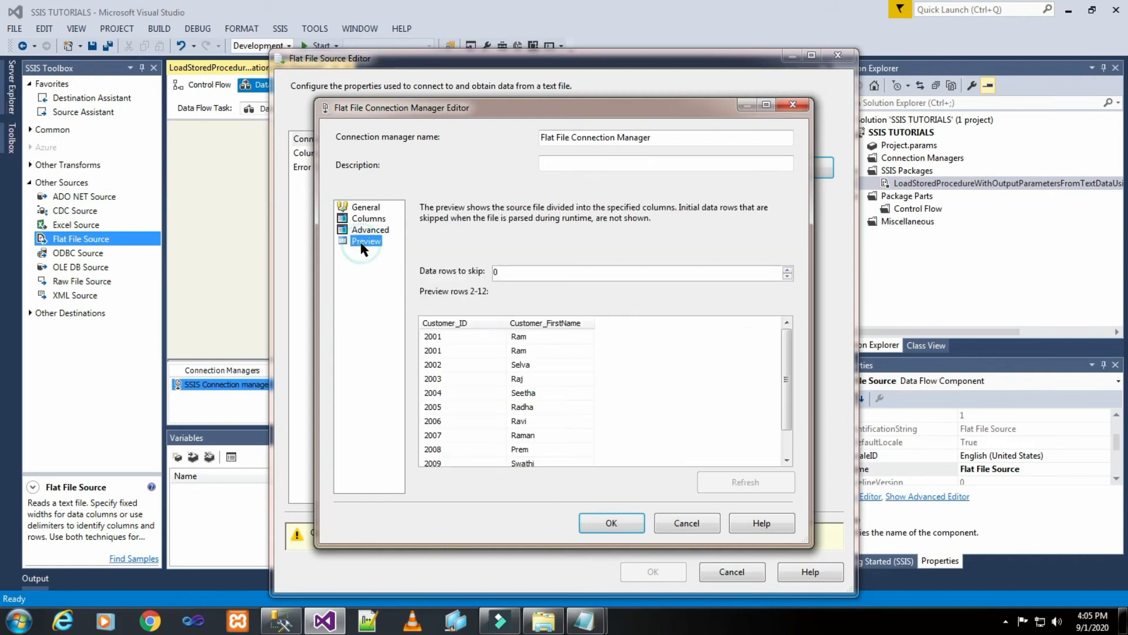
{"action": "left_click", "coordinate": [613, 522]}
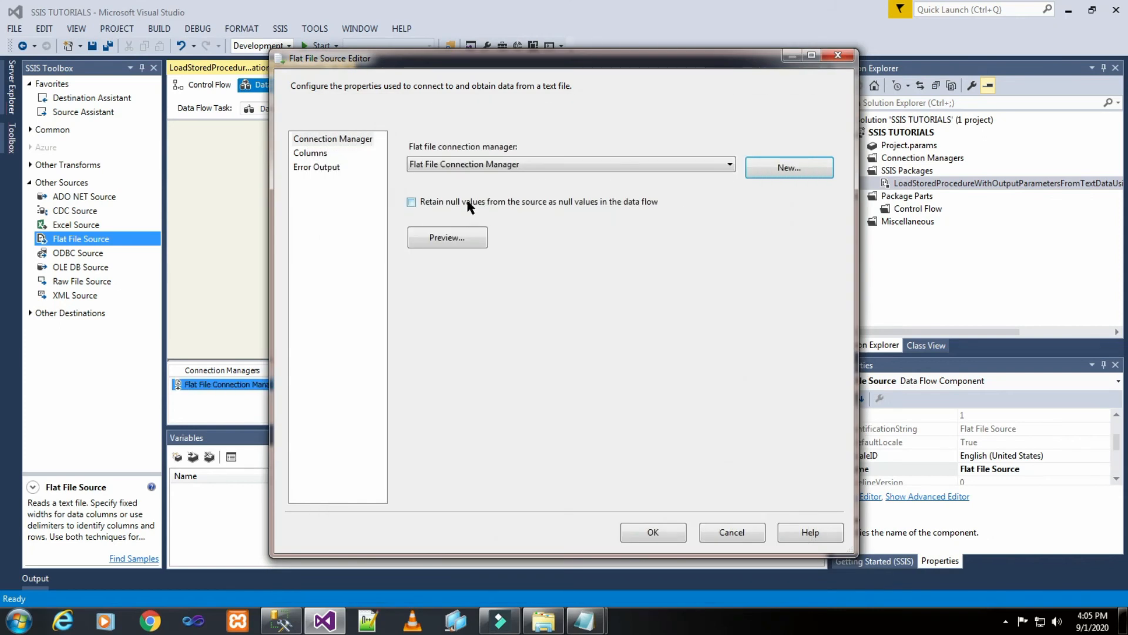
Step: Check the Flat File Source's column mapping and error output settings, and accept the source configuration
{"action": "left_click", "coordinate": [310, 154]}
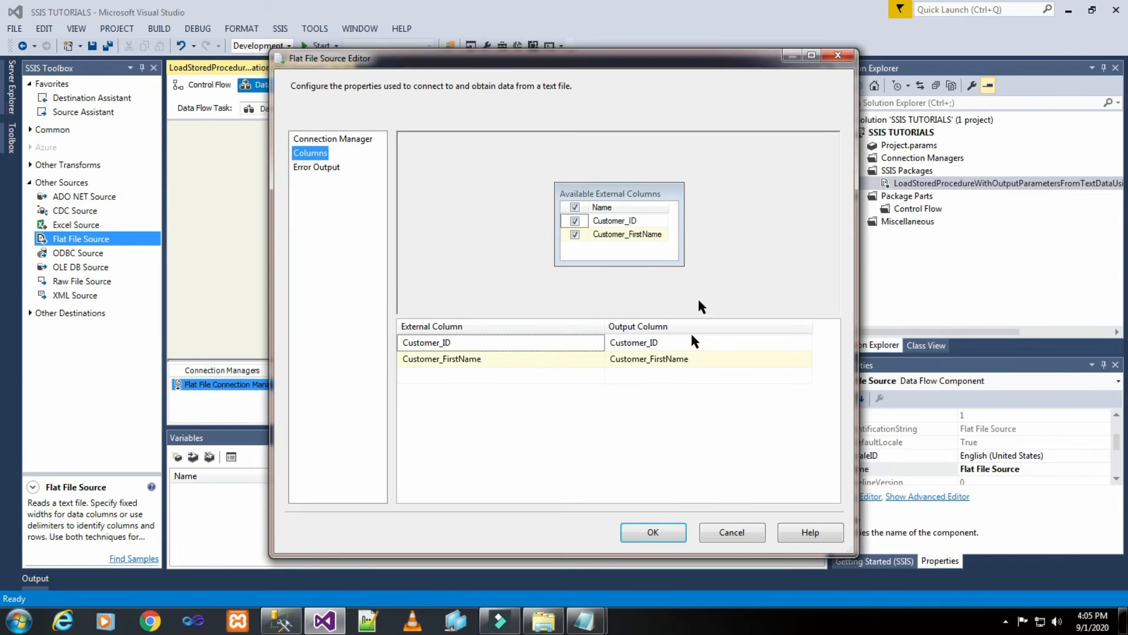
{"action": "left_click", "coordinate": [326, 169]}
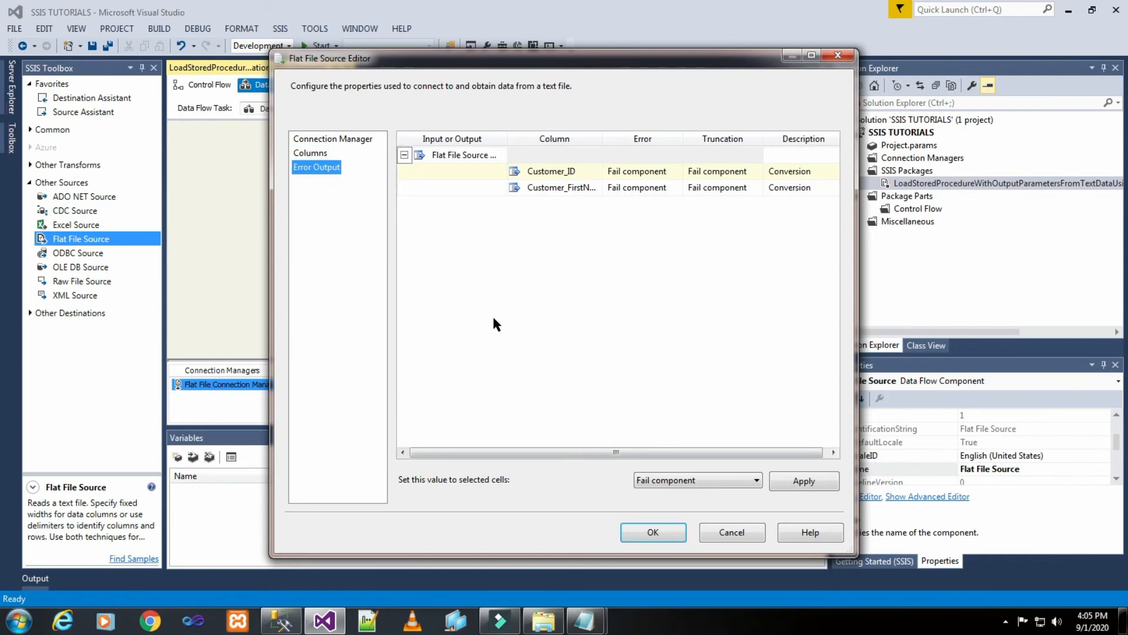
{"action": "left_click", "coordinate": [638, 529]}
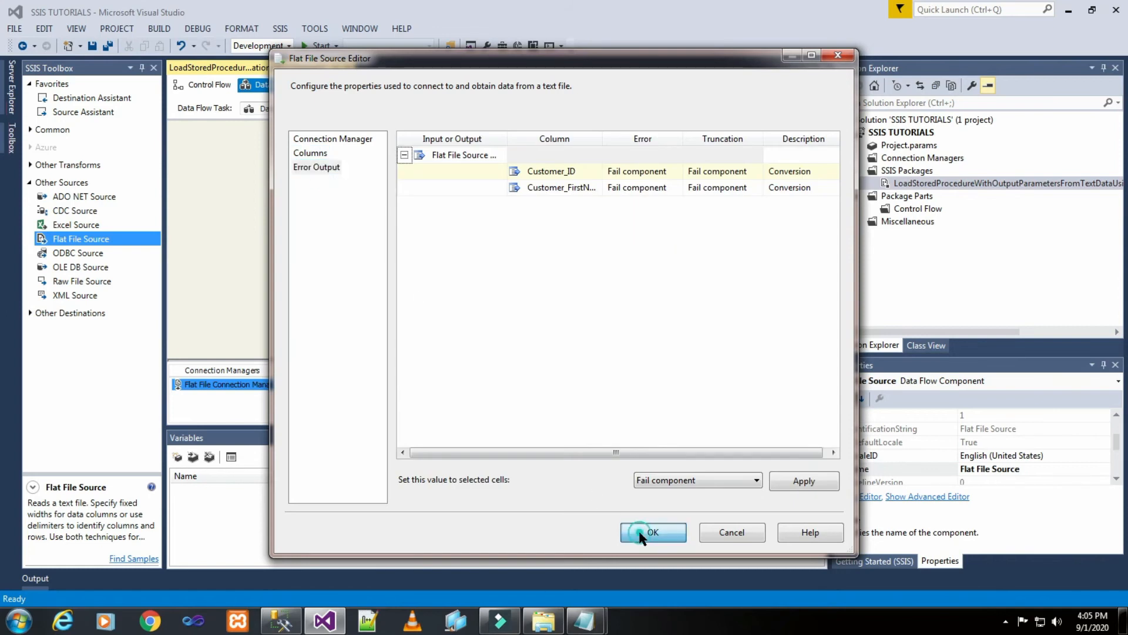
{"action": "left_click", "coordinate": [601, 239]}
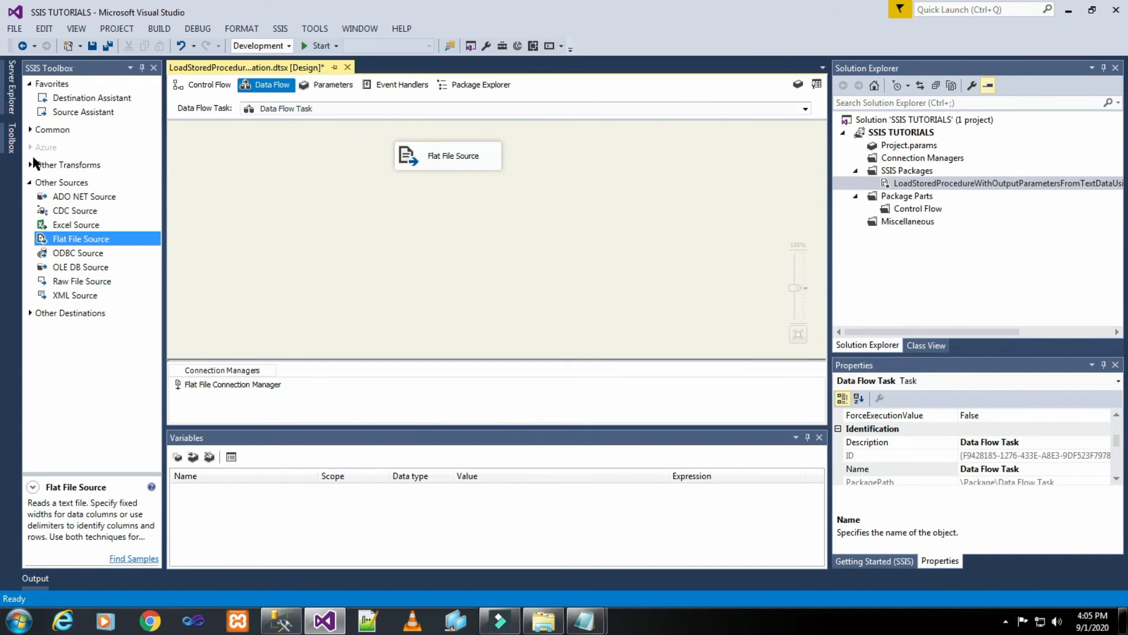
Step: Add a Derived Column transformation below the Flat File Source and connect the source's output to it
{"action": "left_click", "coordinate": [27, 127]}
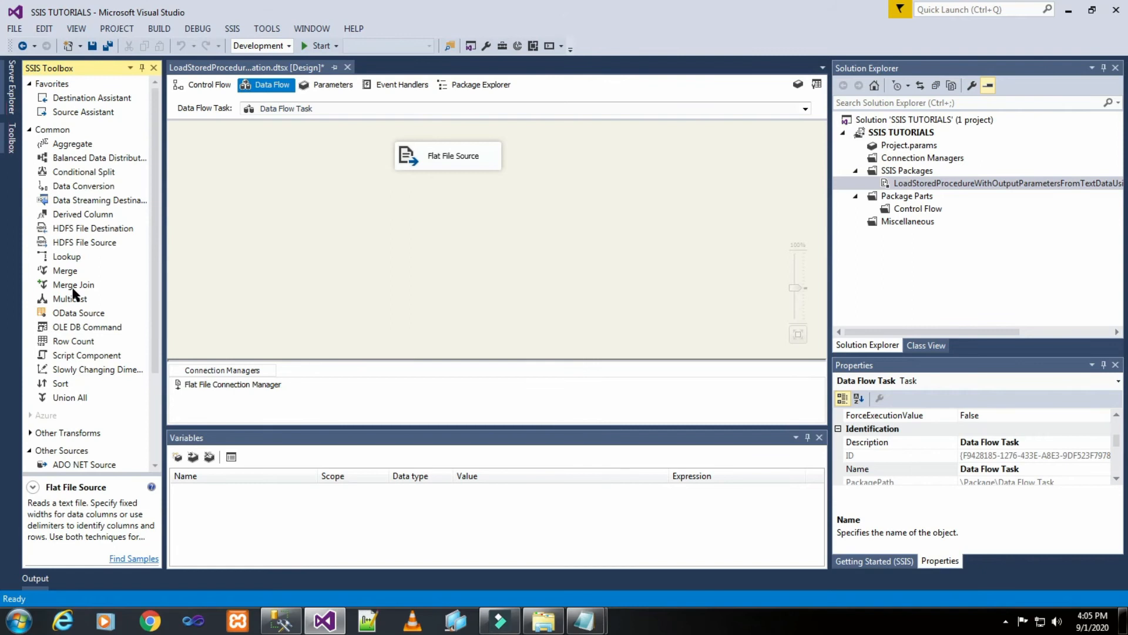
{"action": "left_click_drag", "start_coordinate": [82, 217], "coordinate": [299, 224]}
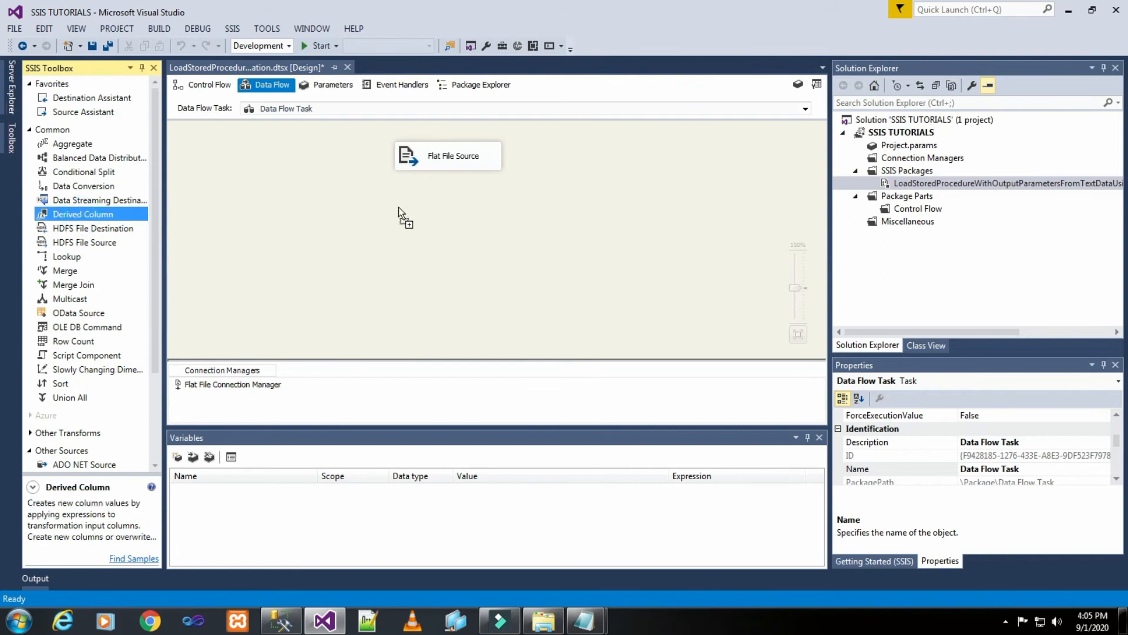
{"action": "left_click_drag", "start_coordinate": [397, 196], "coordinate": [438, 213]}
{"action": "left_click", "coordinate": [632, 182]}
{"action": "left_click", "coordinate": [446, 157]}
Step: Open the Derived Column transformation for editing and copy the parameter name RowRecordCnt from the EXEC statement in the Test Notepad file
{"action": "double_click", "coordinate": [437, 210]}
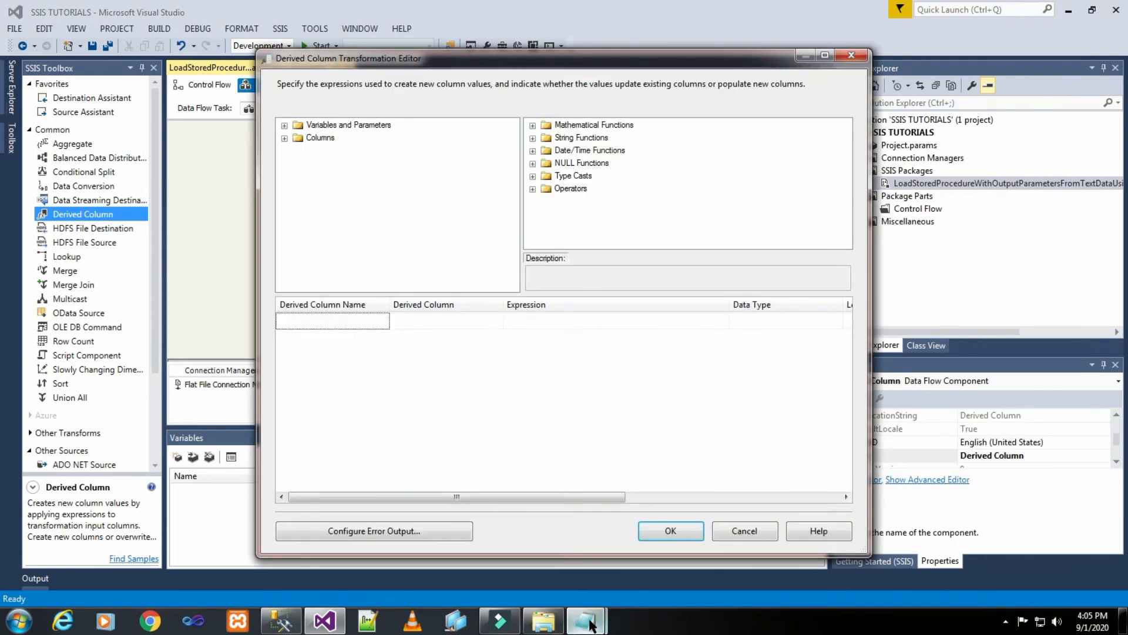
{"action": "mouse_move", "coordinate": [584, 620]}
{"action": "left_click", "coordinate": [523, 557]}
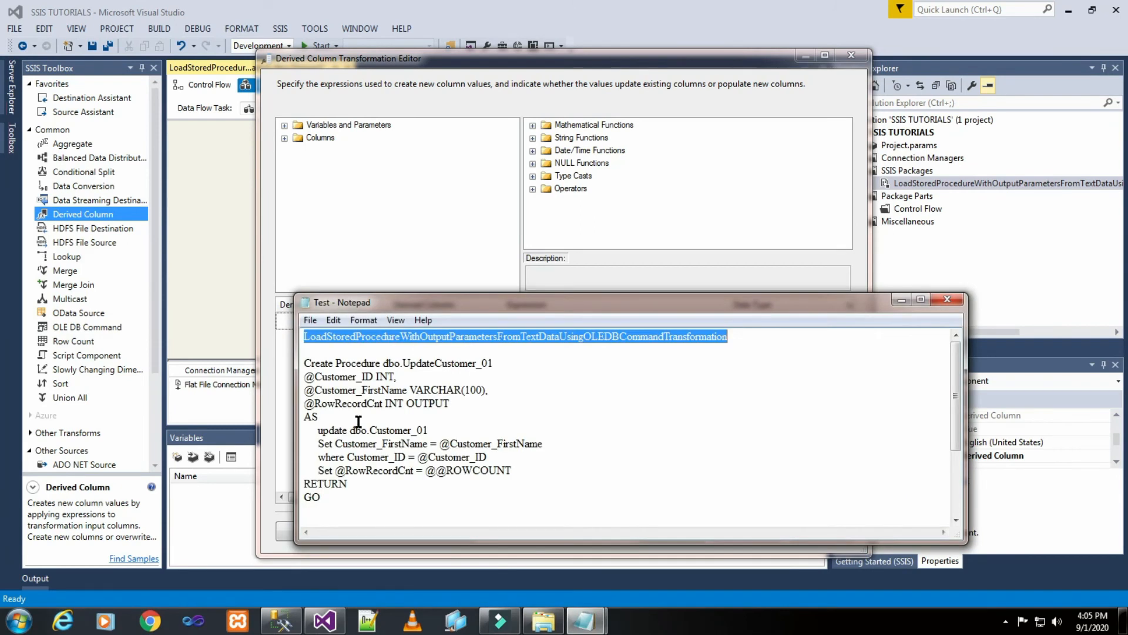
{"action": "scroll", "coordinate": [441, 412], "scroll_direction": "down", "scroll_amount": 2}
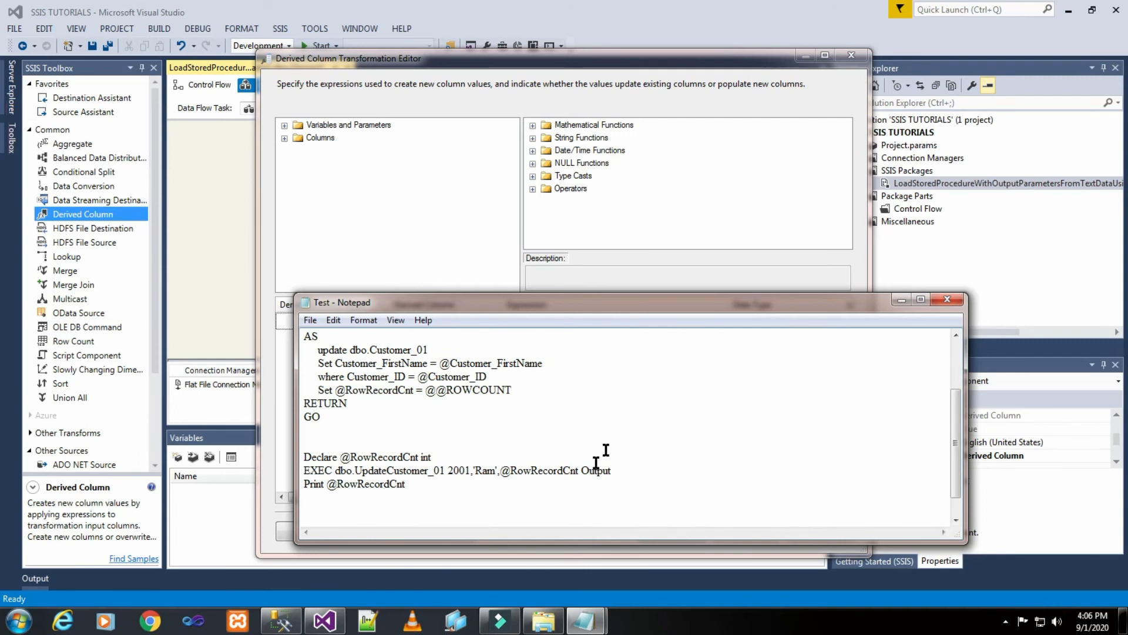
{"action": "left_click_drag", "start_coordinate": [511, 471], "coordinate": [569, 472]}
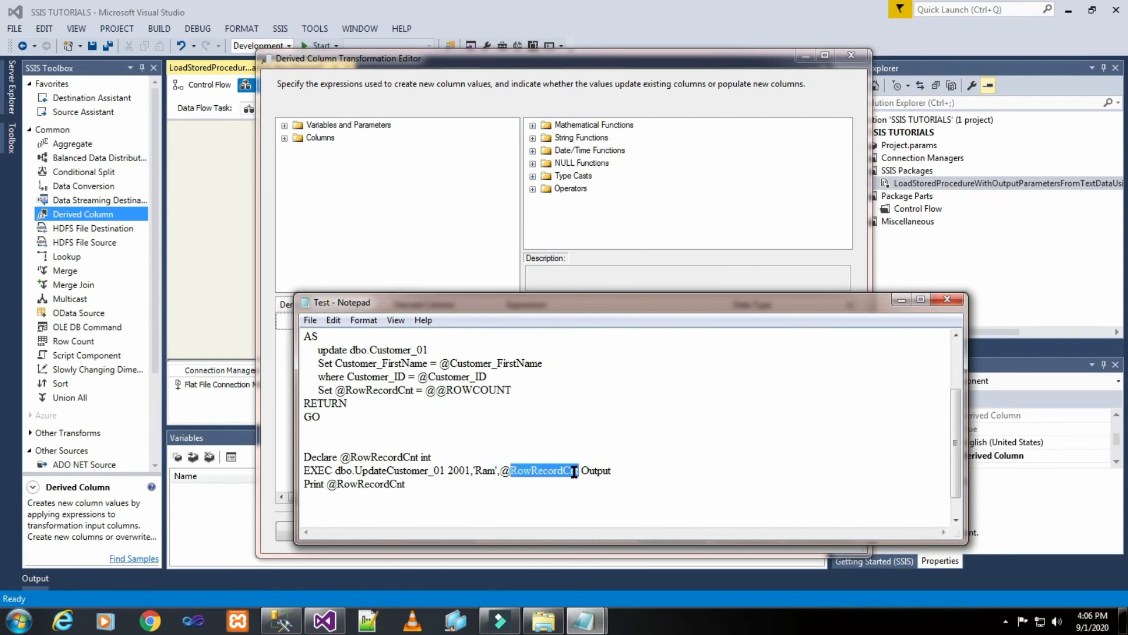
{"action": "right_click", "coordinate": [574, 472]}
{"action": "left_click", "coordinate": [621, 316]}
Step: Define a new derived column with the copied name RowRecordCnt and the expression 0, and accept the transformation
{"action": "left_click", "coordinate": [431, 239]}
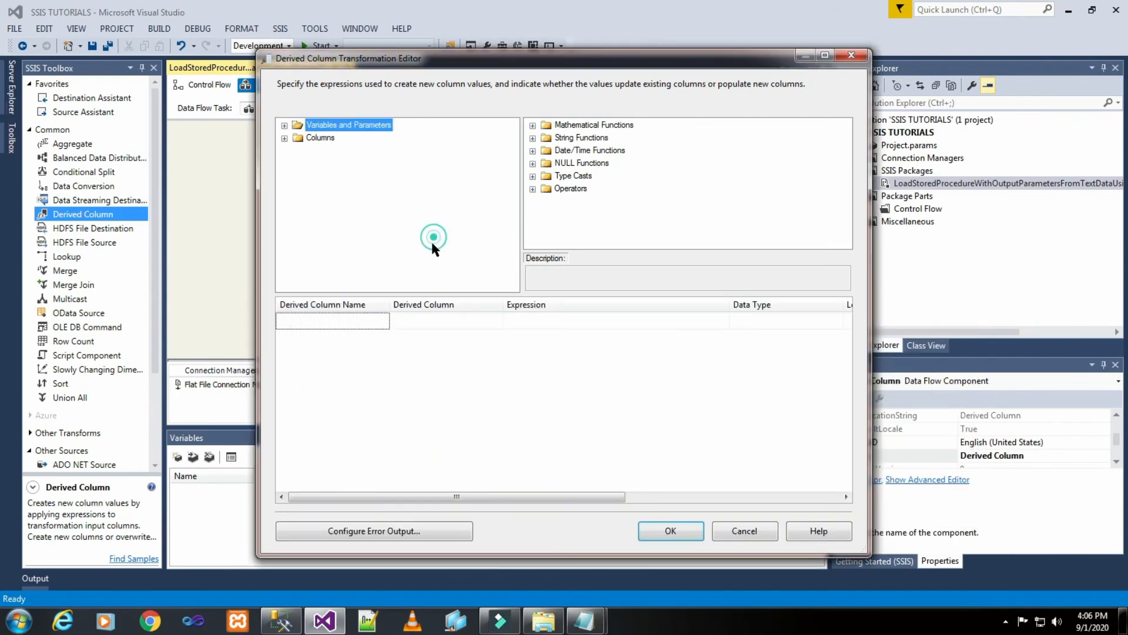
{"action": "left_click", "coordinate": [347, 321]}
{"action": "right_click", "coordinate": [347, 324]}
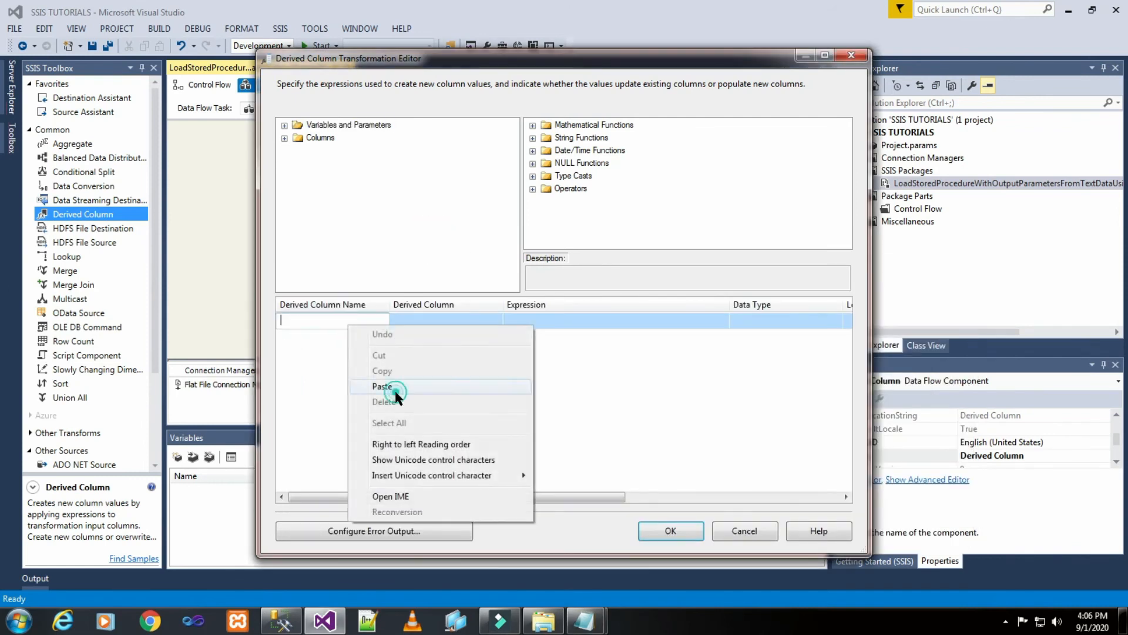
{"action": "left_click", "coordinate": [385, 387]}
{"action": "left_click", "coordinate": [572, 317]}
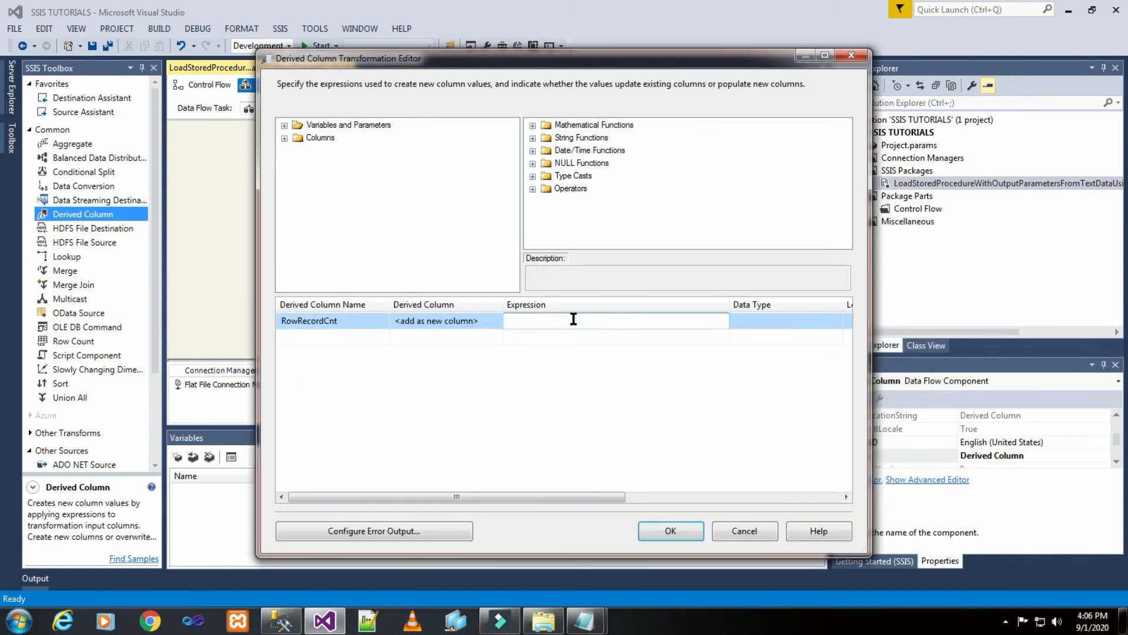
{"action": "left_click", "coordinate": [586, 437]}
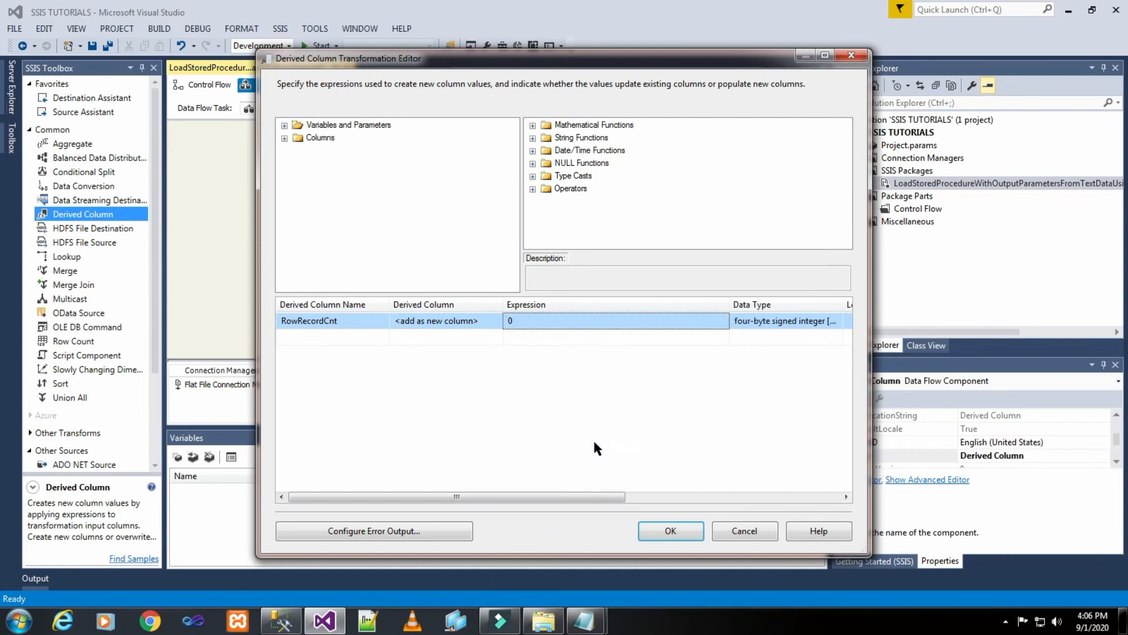
{"action": "left_click", "coordinate": [668, 532]}
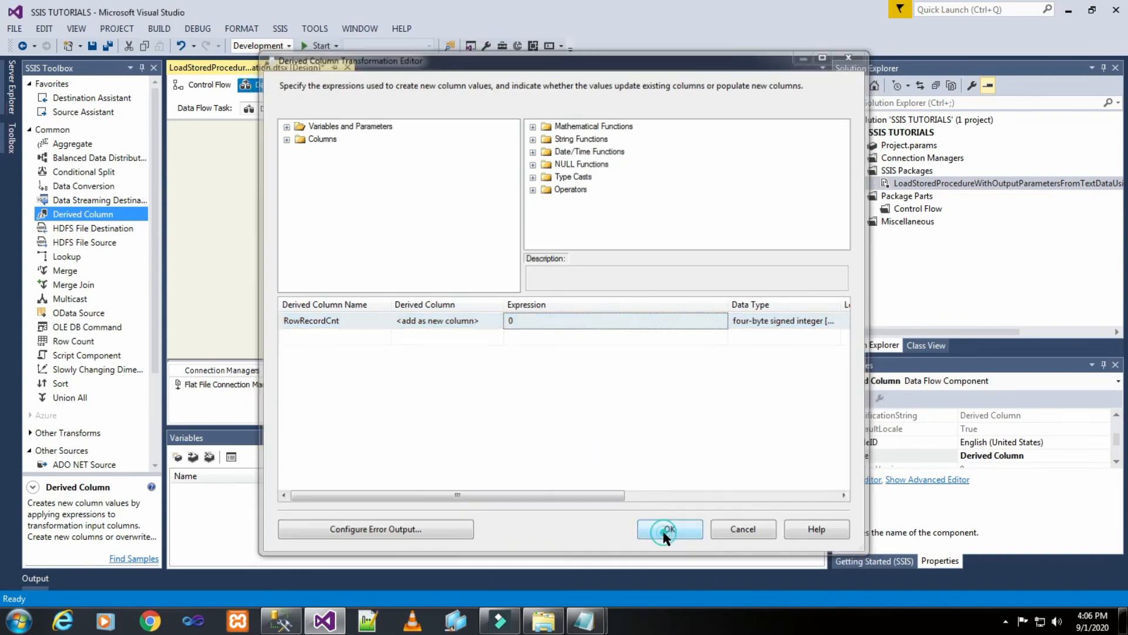
Step: Add an OLE DB Command below the Derived Column transformation and connect the Derived Column's output to it
{"action": "left_click", "coordinate": [537, 292]}
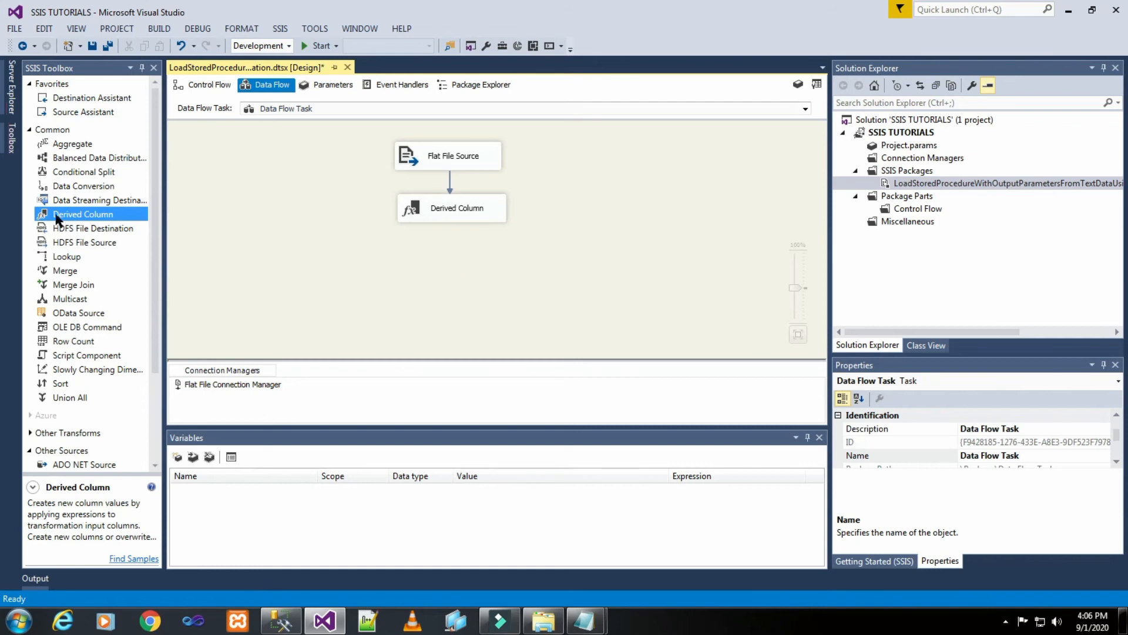
{"action": "left_click_drag", "start_coordinate": [85, 331], "coordinate": [456, 269]}
{"action": "left_click", "coordinate": [574, 213]}
{"action": "left_click", "coordinate": [443, 211]}
{"action": "left_click", "coordinate": [584, 204]}
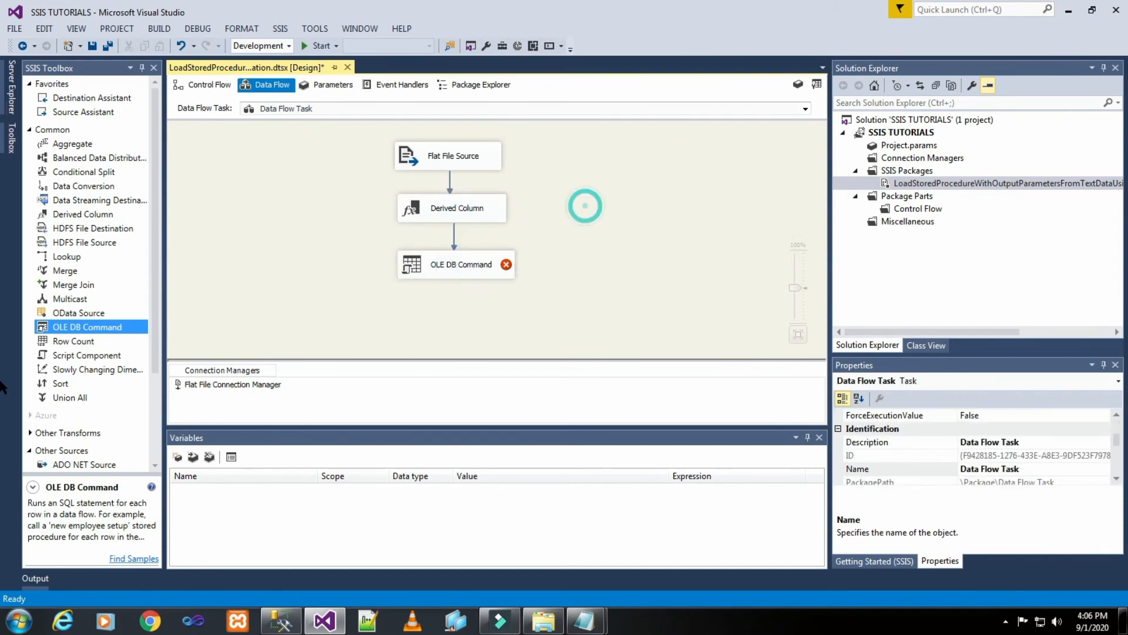
{"action": "left_click", "coordinate": [470, 260]}
{"action": "double_click", "coordinate": [470, 261]}
{"action": "left_click", "coordinate": [500, 220]}
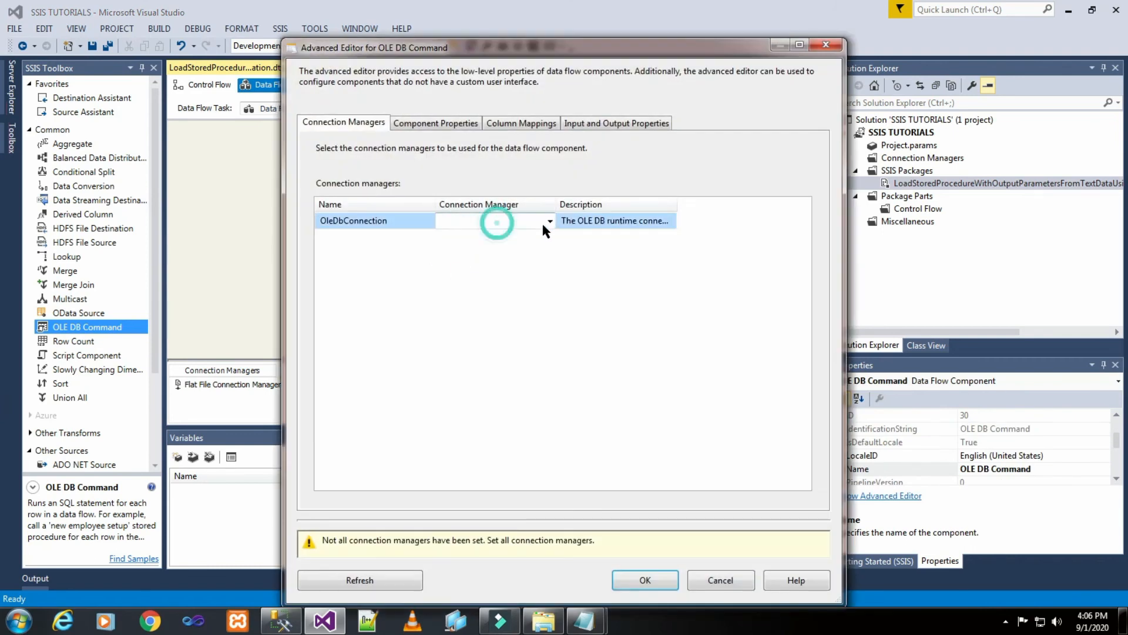
{"action": "left_click", "coordinate": [549, 221]}
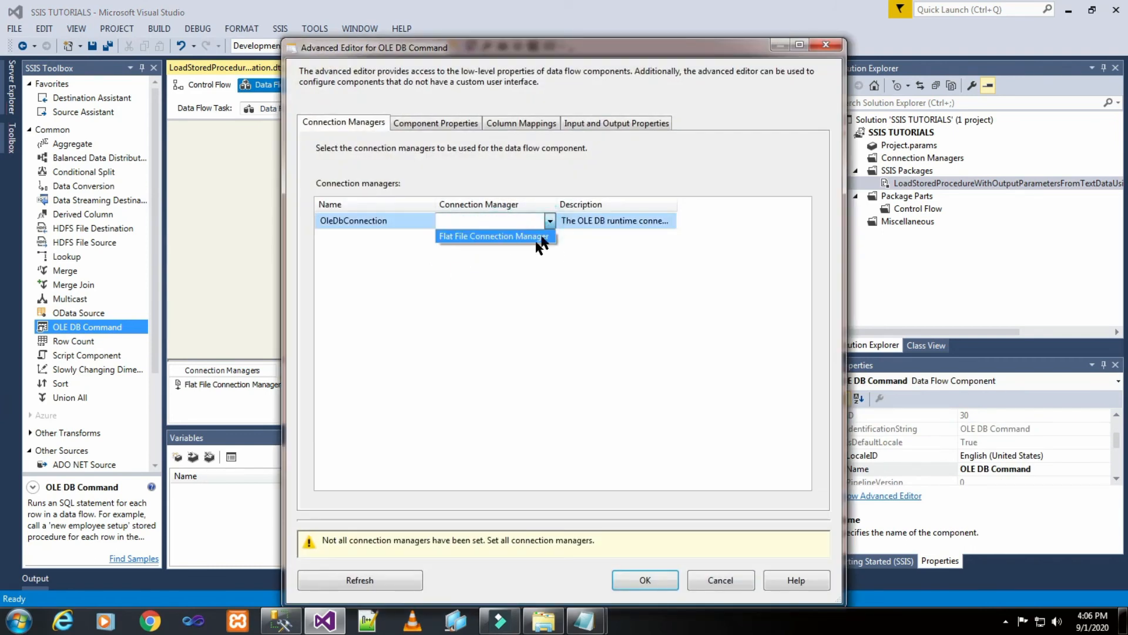
{"action": "left_click", "coordinate": [720, 581]}
{"action": "left_click", "coordinate": [720, 582]}
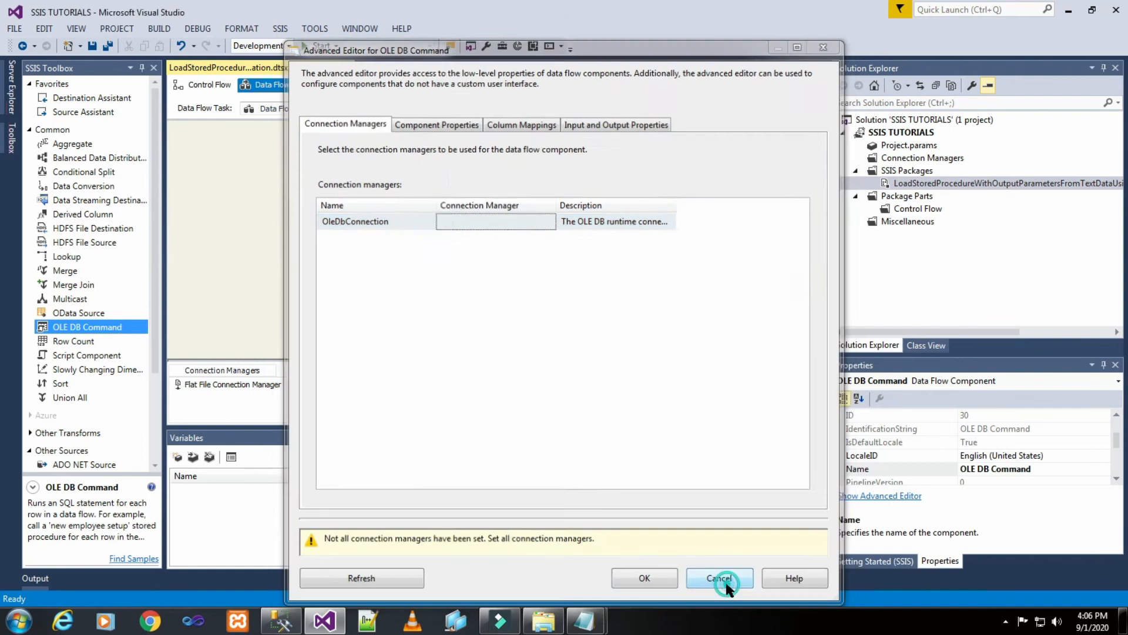
Step: Start a new OLE DB connection manager in the package and set its server name to CCLAB56\SQL2014
{"action": "right_click", "coordinate": [339, 389]}
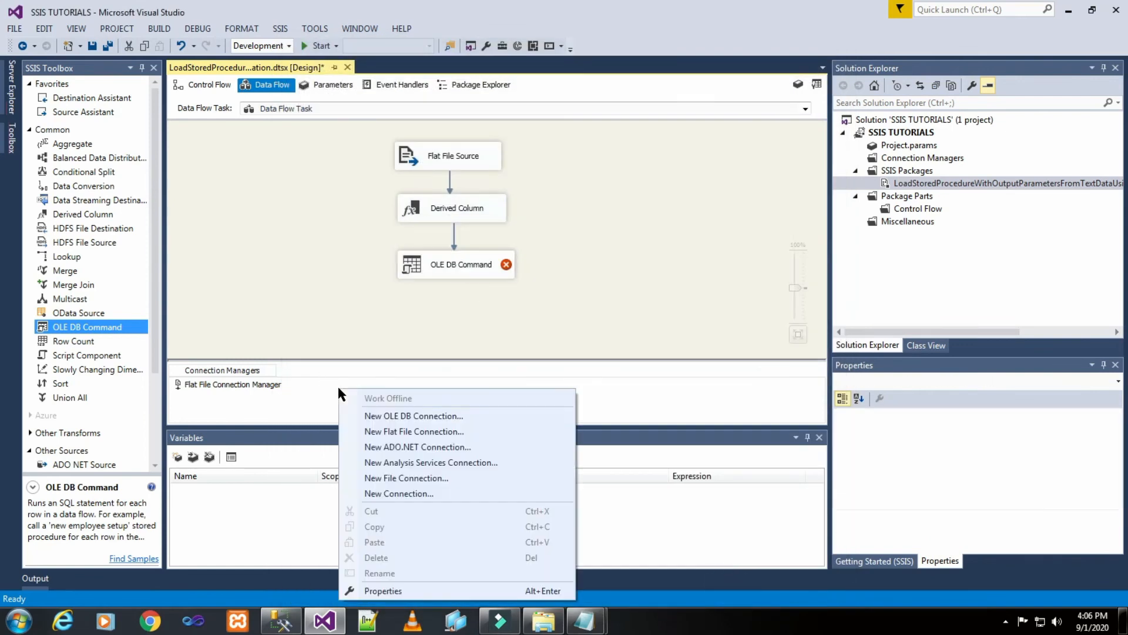
{"action": "left_click", "coordinate": [394, 418]}
{"action": "left_click", "coordinate": [744, 441]}
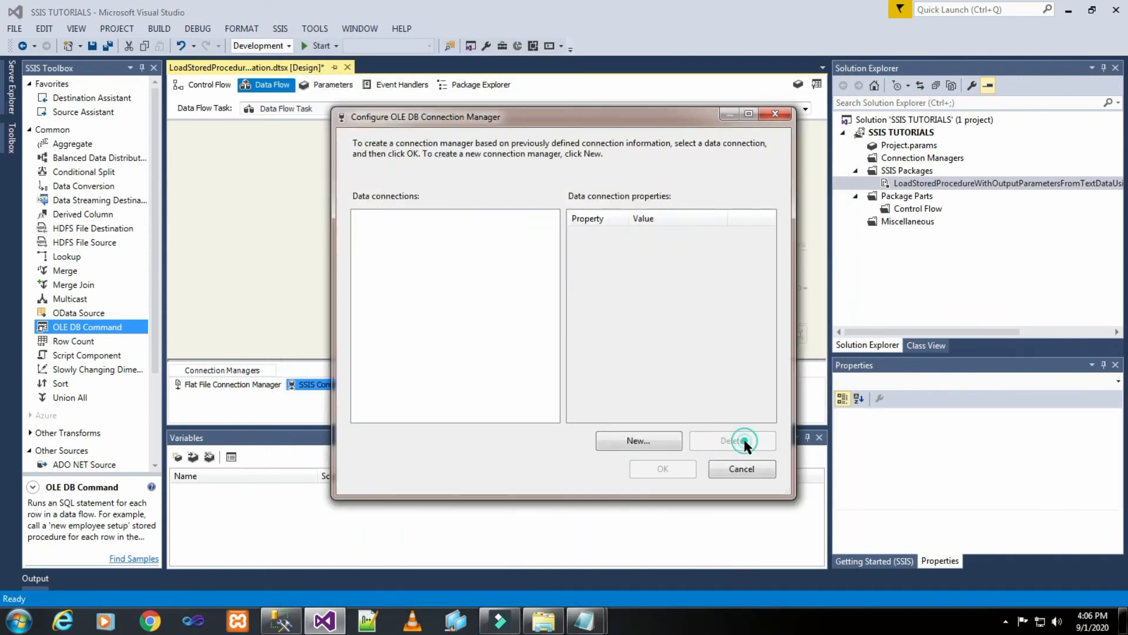
{"action": "left_click", "coordinate": [647, 439]}
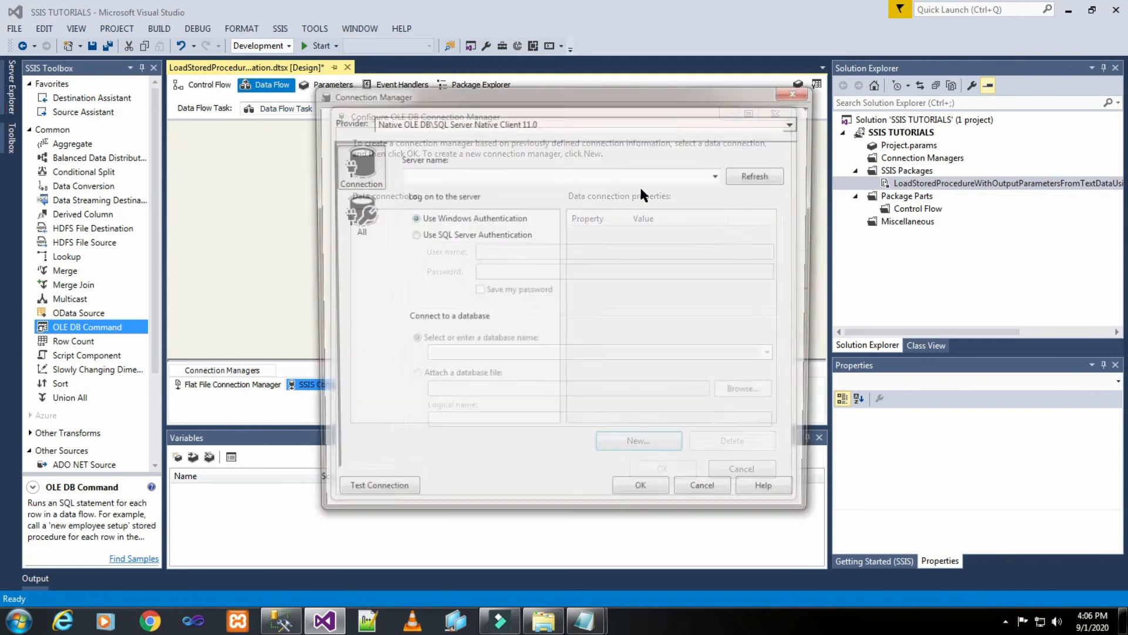
{"action": "left_click", "coordinate": [720, 175]}
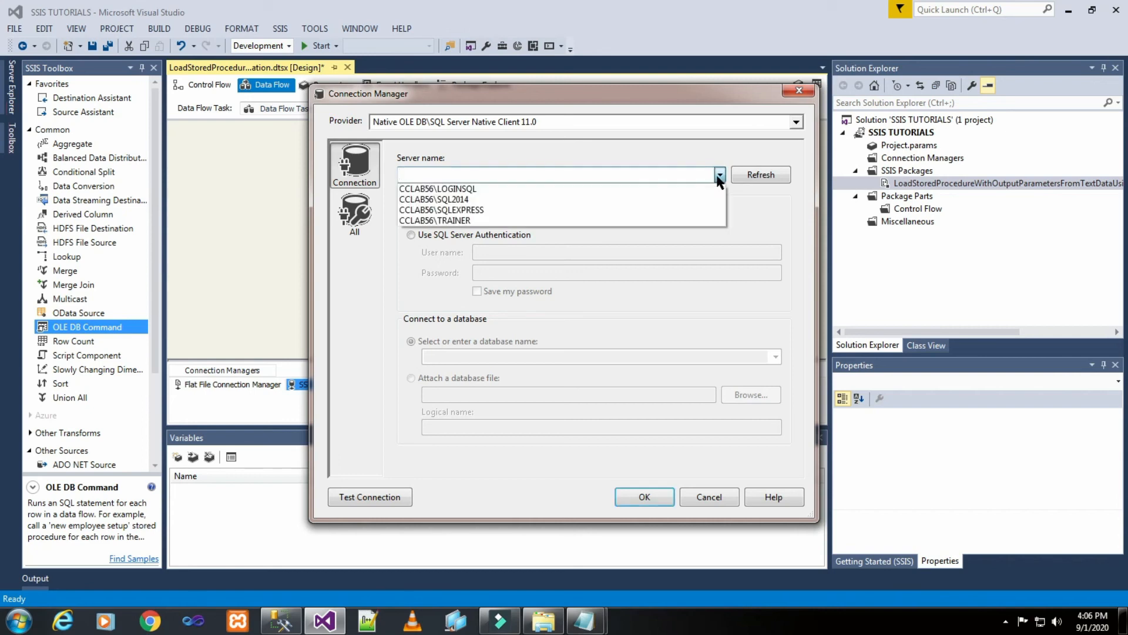
{"action": "left_click", "coordinate": [576, 200]}
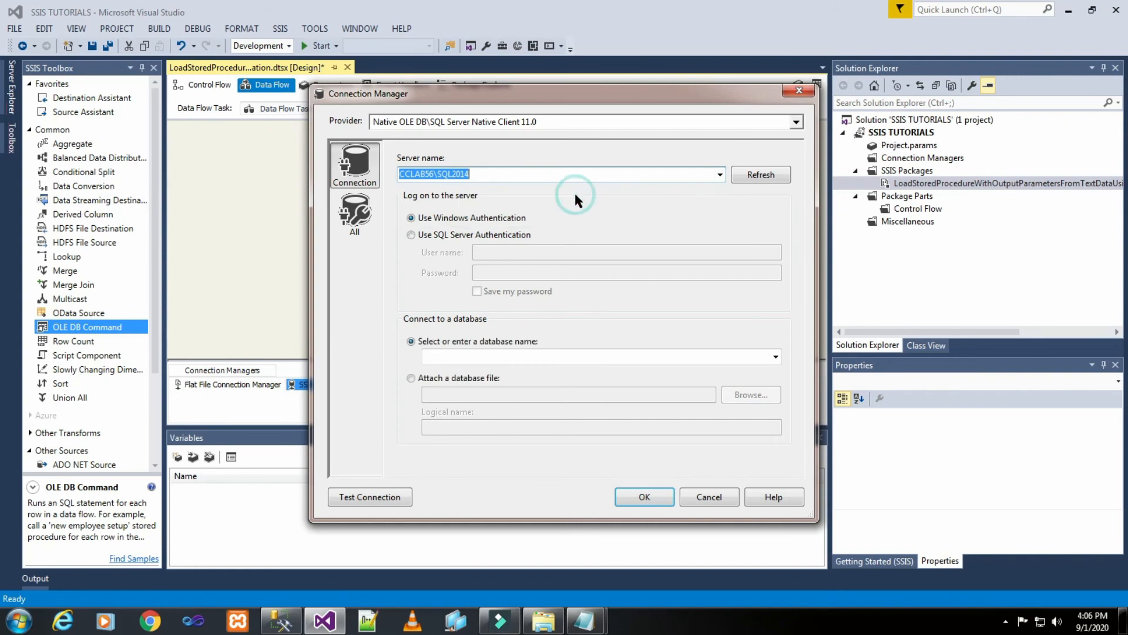
Step: Check the server, database and dbo.Customer_01 table in SQL Server Management Studio, and select TRAINER as the new connection's database in Visual Studio
{"action": "left_click", "coordinate": [281, 621]}
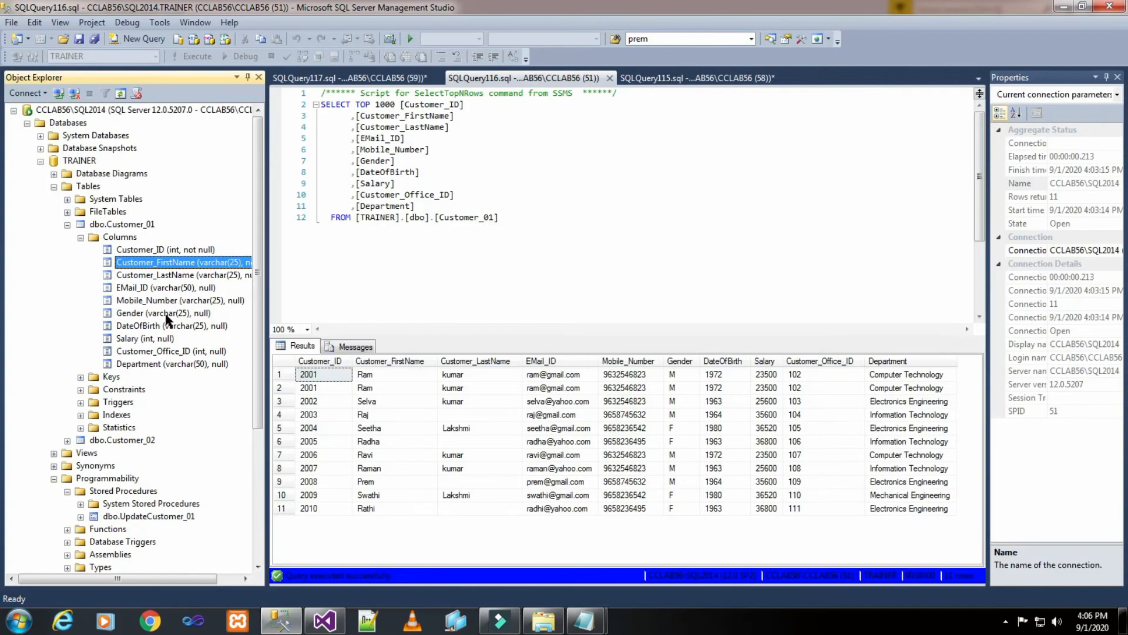
{"action": "left_click", "coordinate": [156, 109]}
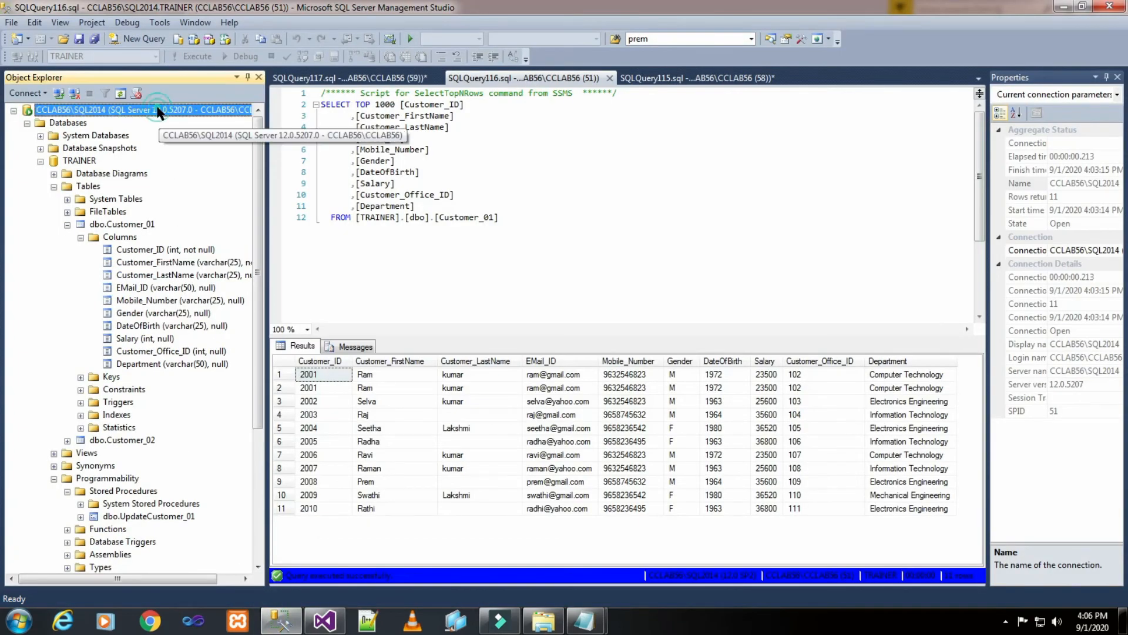
{"action": "left_click", "coordinate": [71, 162]}
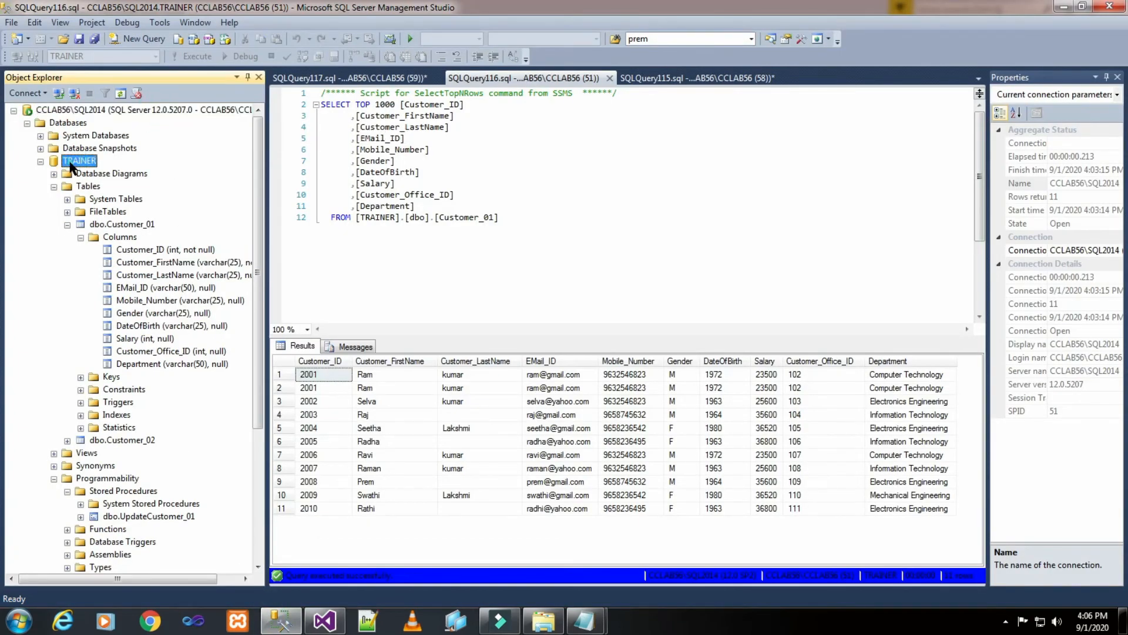
{"action": "left_click", "coordinate": [134, 228]}
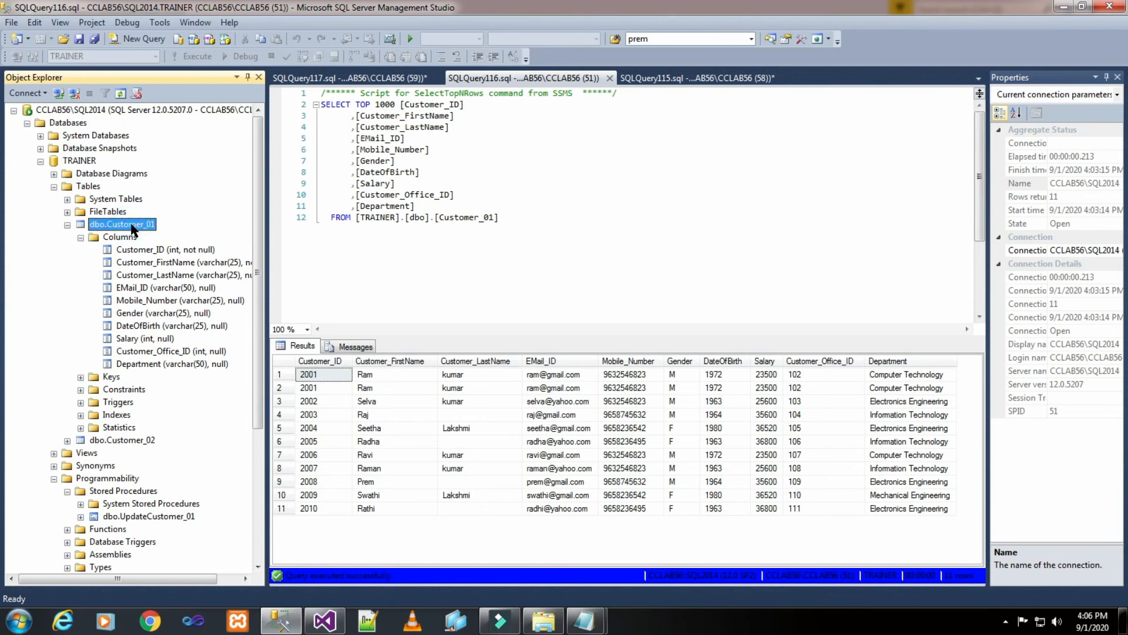
{"action": "left_click", "coordinate": [326, 626]}
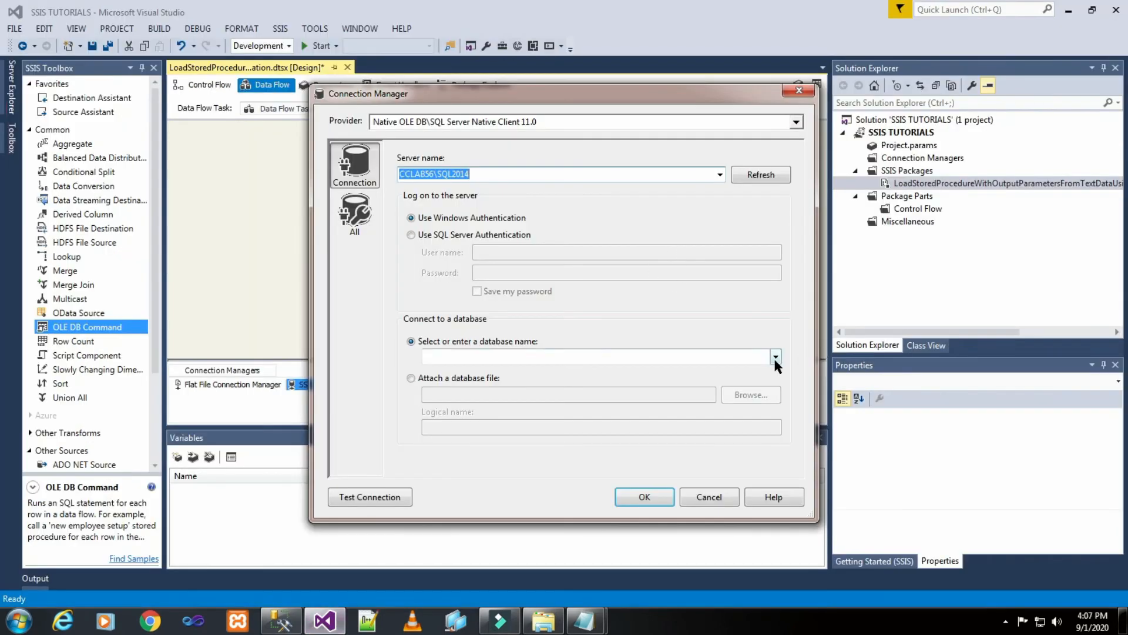
{"action": "left_click", "coordinate": [775, 357]}
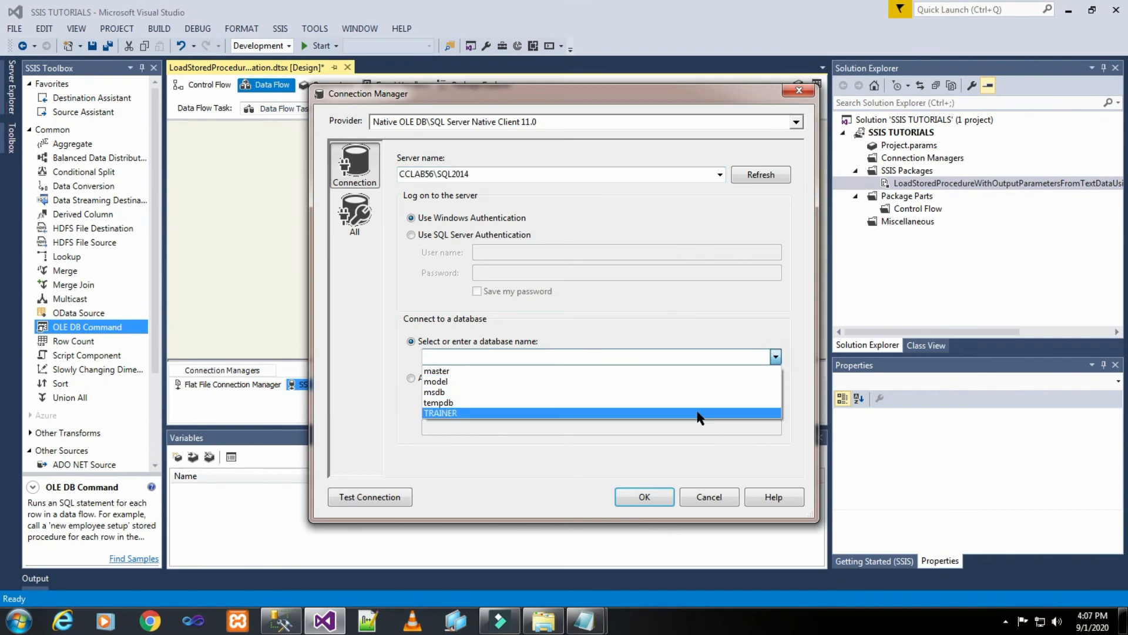
{"action": "left_click", "coordinate": [698, 414]}
Step: Test the connection to the TRAINER database and accept the new OLE DB connection manager
{"action": "left_click", "coordinate": [389, 499]}
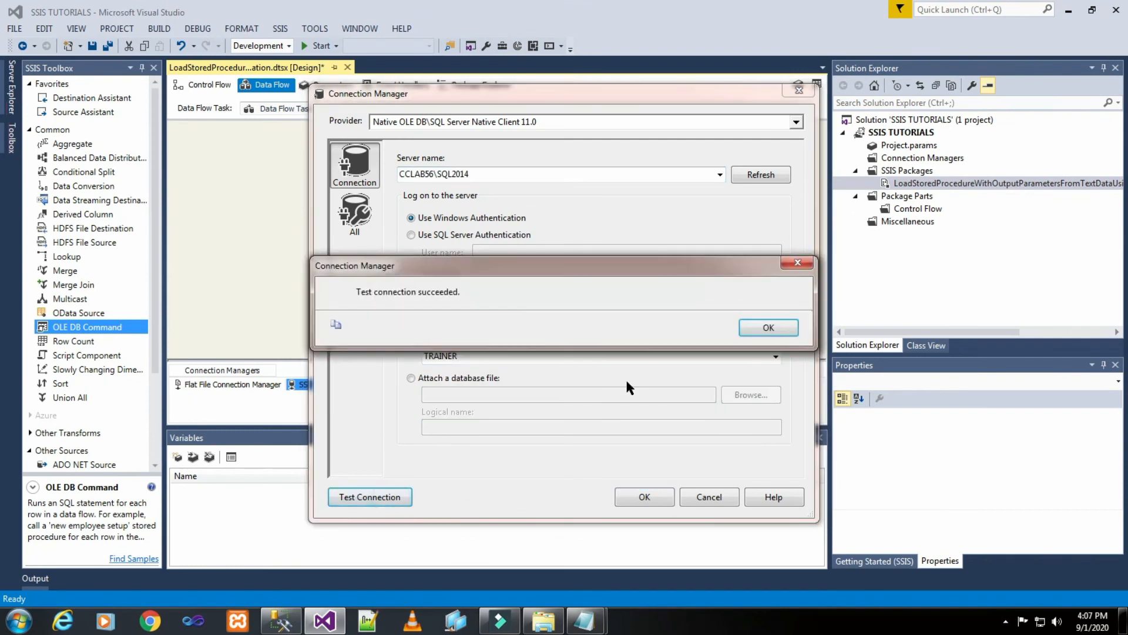
{"action": "left_click", "coordinate": [749, 332]}
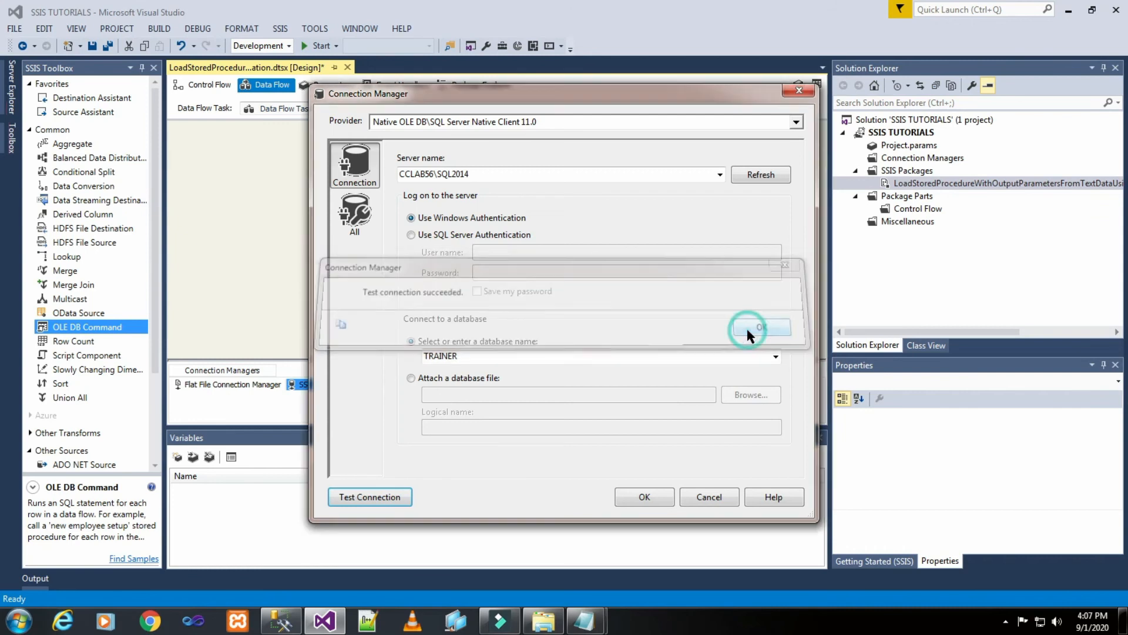
{"action": "left_click", "coordinate": [656, 492]}
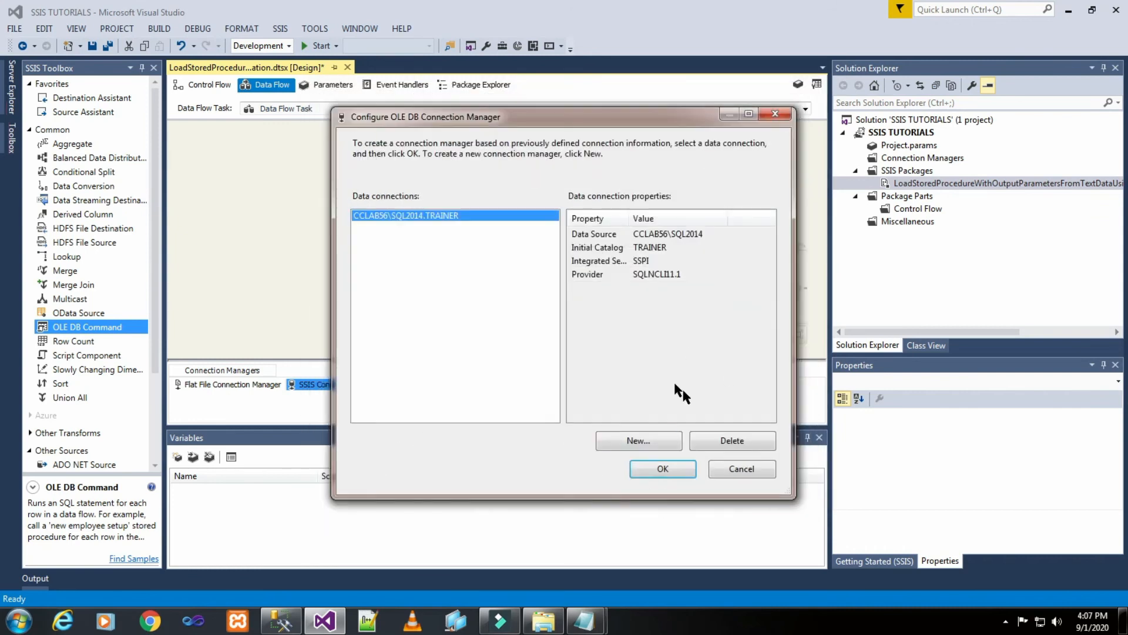
{"action": "left_click", "coordinate": [678, 468]}
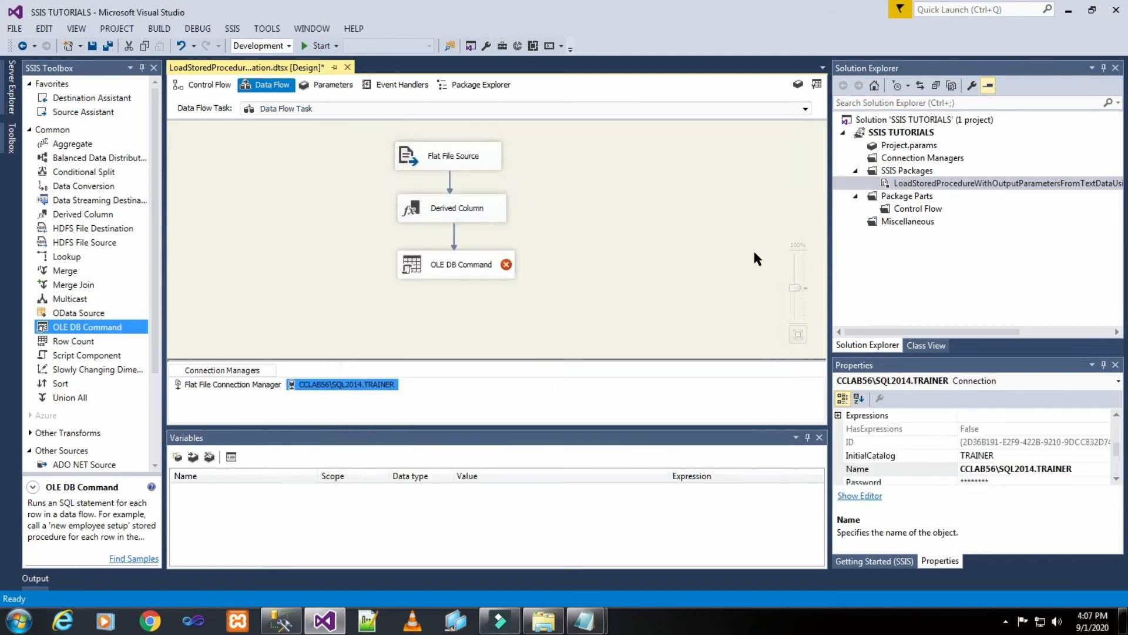
Step: Open the OLE DB Command's advanced editor and assign CCLAB56\SQL2014.TRAINER as its connection manager
{"action": "left_click", "coordinate": [650, 269]}
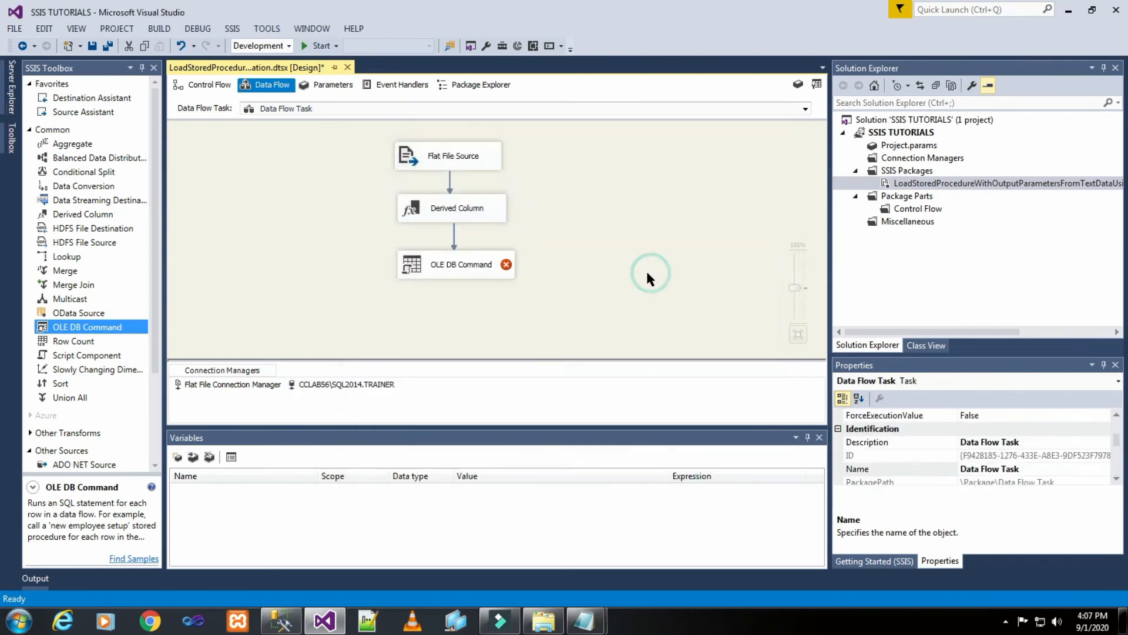
{"action": "left_click", "coordinate": [444, 267]}
{"action": "double_click", "coordinate": [445, 268]}
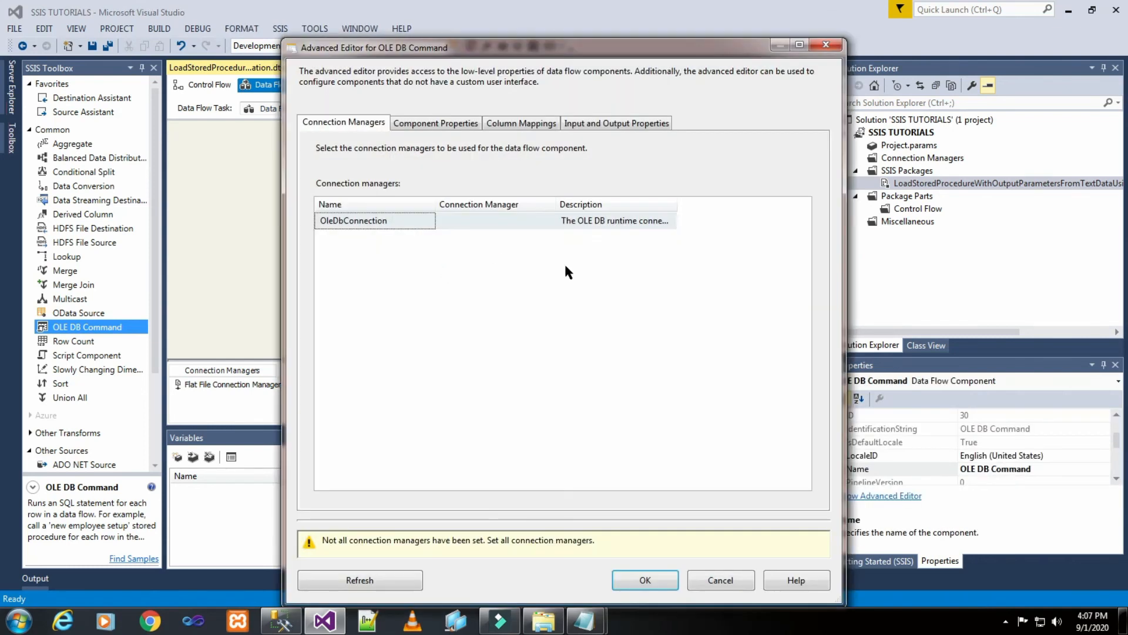
{"action": "left_click", "coordinate": [545, 219]}
{"action": "left_click", "coordinate": [549, 220]}
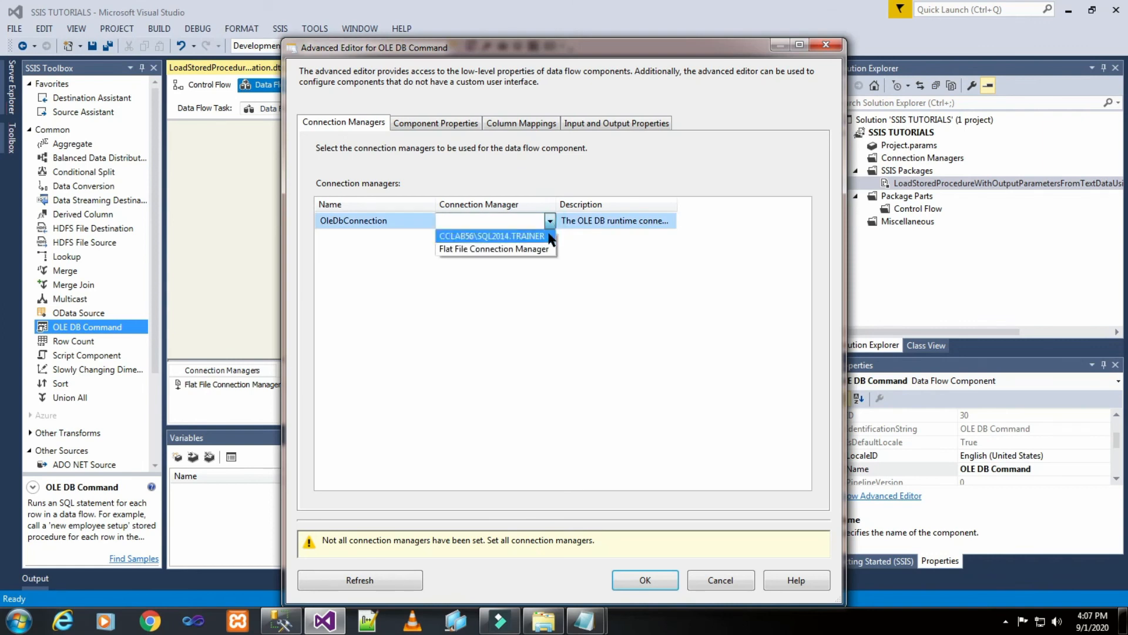
{"action": "left_click", "coordinate": [551, 236]}
{"action": "left_click", "coordinate": [568, 254]}
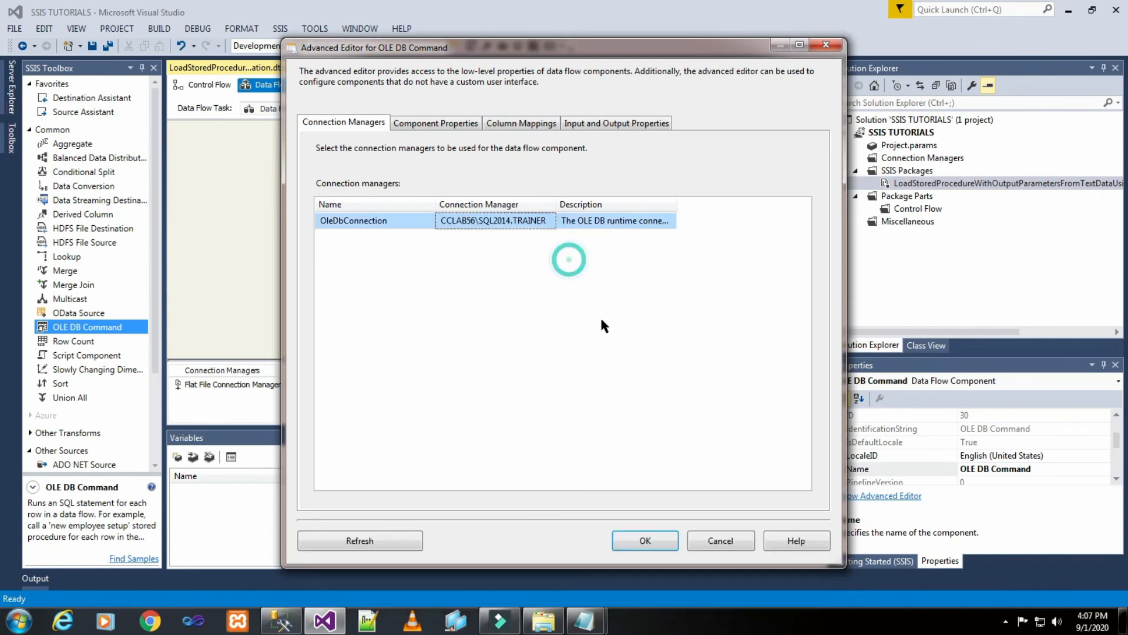
Step: Select the OLE DB Command's SqlCommand property and copy the statement EXEC dbo.UpdateCustomer_01 ?,?,? output from the Test Notepad file
{"action": "left_click", "coordinate": [458, 123]}
{"action": "left_click", "coordinate": [588, 422]}
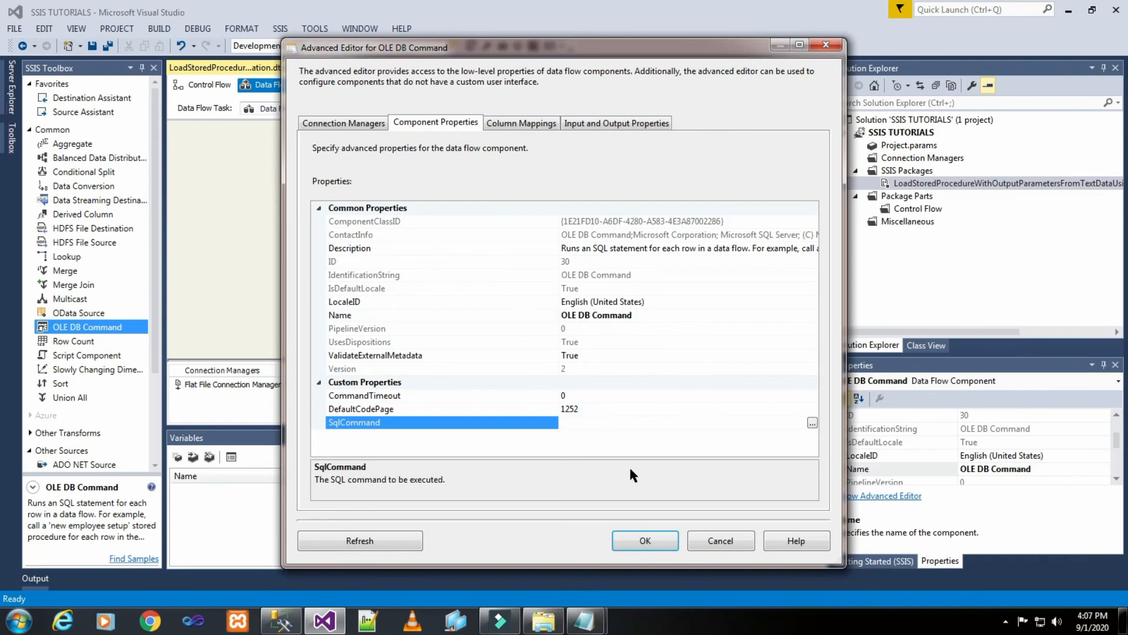
{"action": "mouse_move", "coordinate": [584, 620]}
{"action": "left_click", "coordinate": [531, 553]}
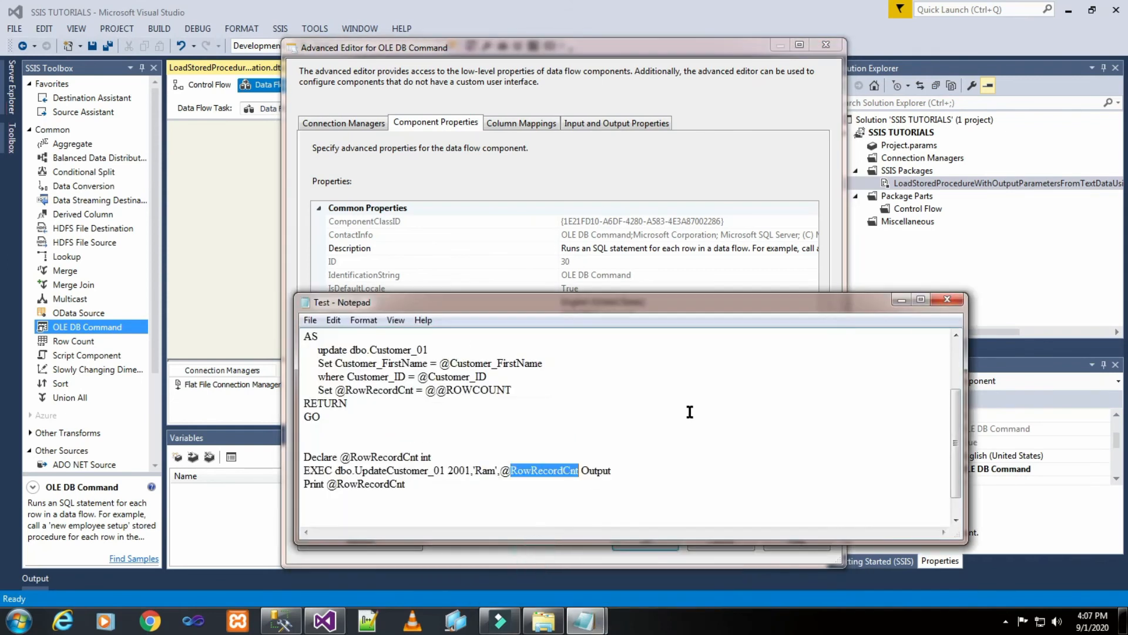
{"action": "left_click", "coordinate": [689, 412]}
{"action": "scroll", "coordinate": [690, 414], "scroll_direction": "down", "scroll_amount": 1}
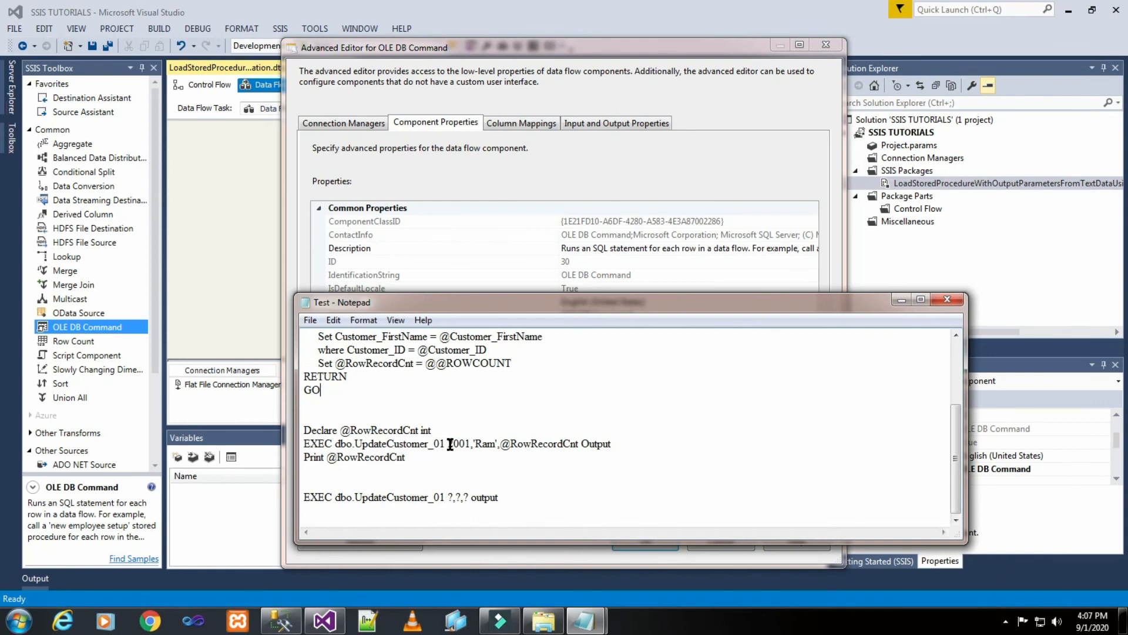
{"action": "left_click_drag", "start_coordinate": [450, 444], "coordinate": [573, 445]}
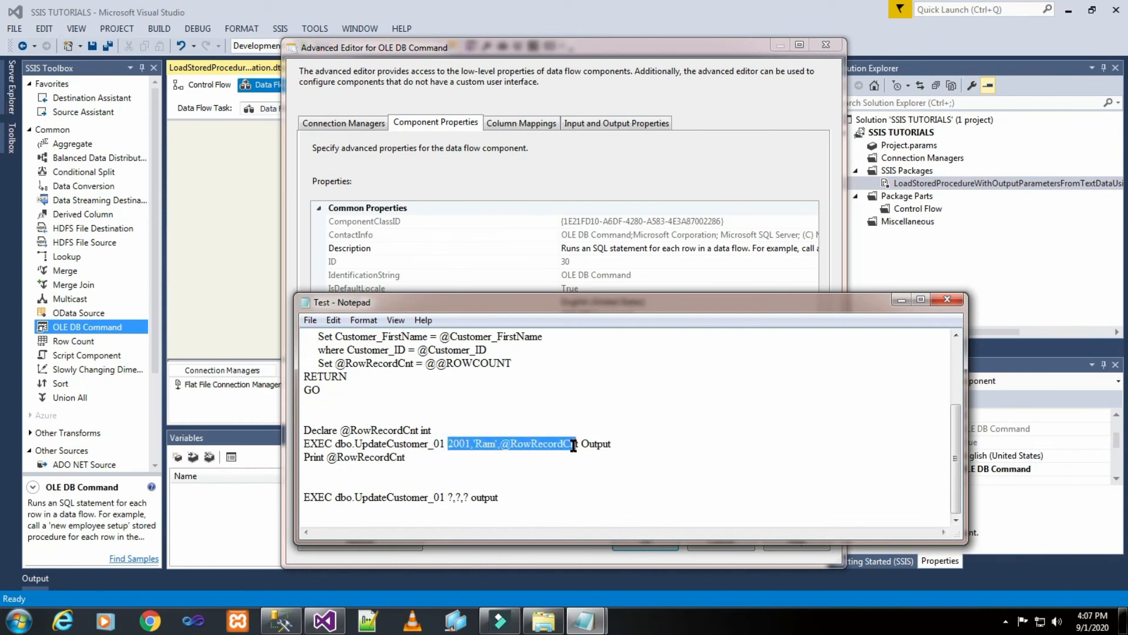
{"action": "left_click", "coordinate": [652, 430]}
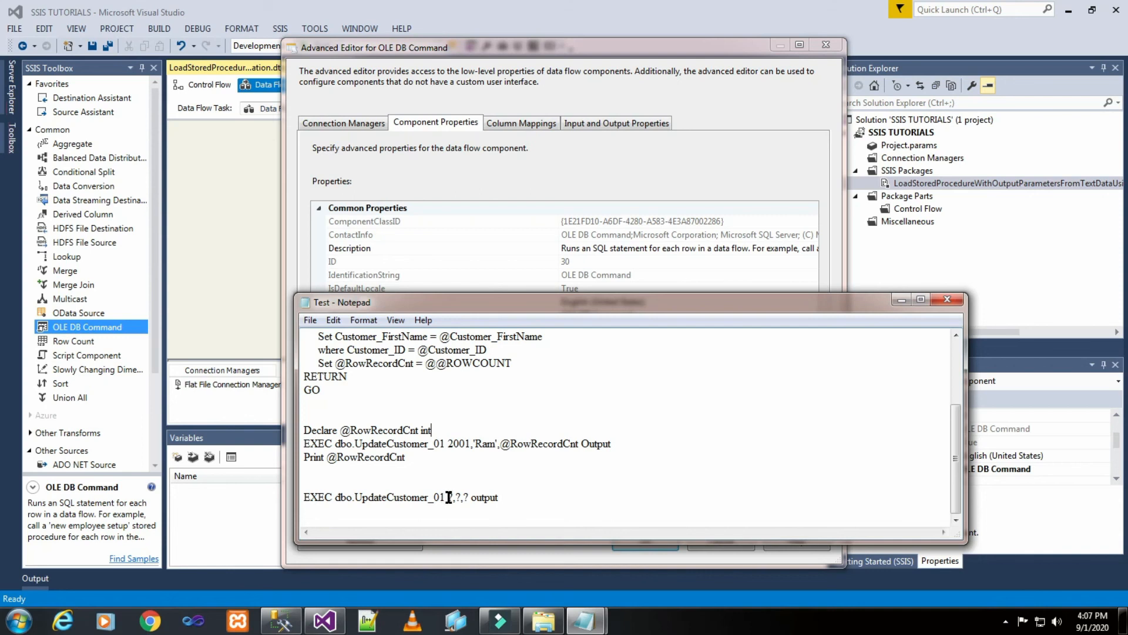
{"action": "left_click_drag", "start_coordinate": [449, 497], "coordinate": [467, 496]}
{"action": "left_click", "coordinate": [515, 497]}
{"action": "left_click_drag", "start_coordinate": [306, 498], "coordinate": [555, 503]}
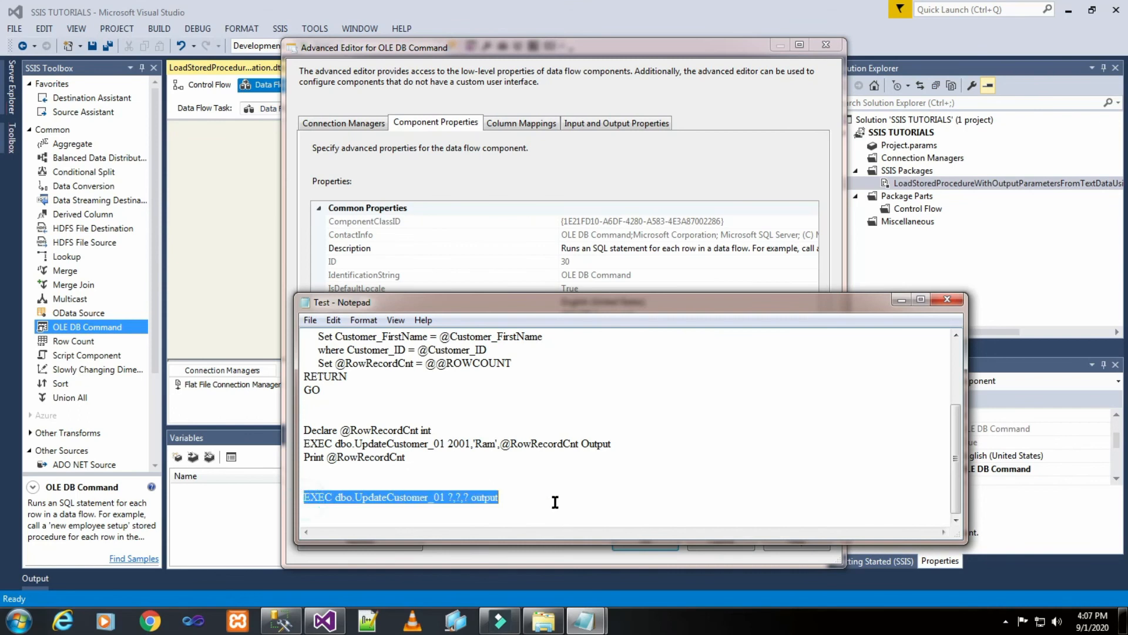
{"action": "right_click", "coordinate": [483, 500]}
{"action": "left_click", "coordinate": [540, 347]}
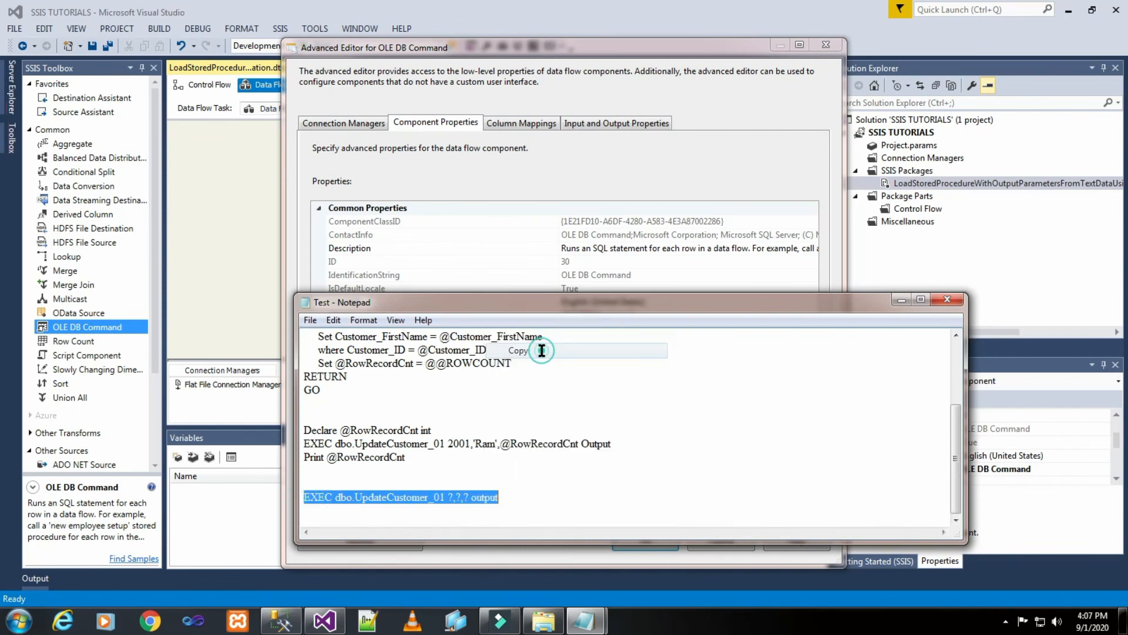
Step: Set the OLE DB Command's SqlCommand property to the copied statement EXEC dbo.UpdateCustomer_01 ?,?,? output
{"action": "left_click", "coordinate": [647, 160]}
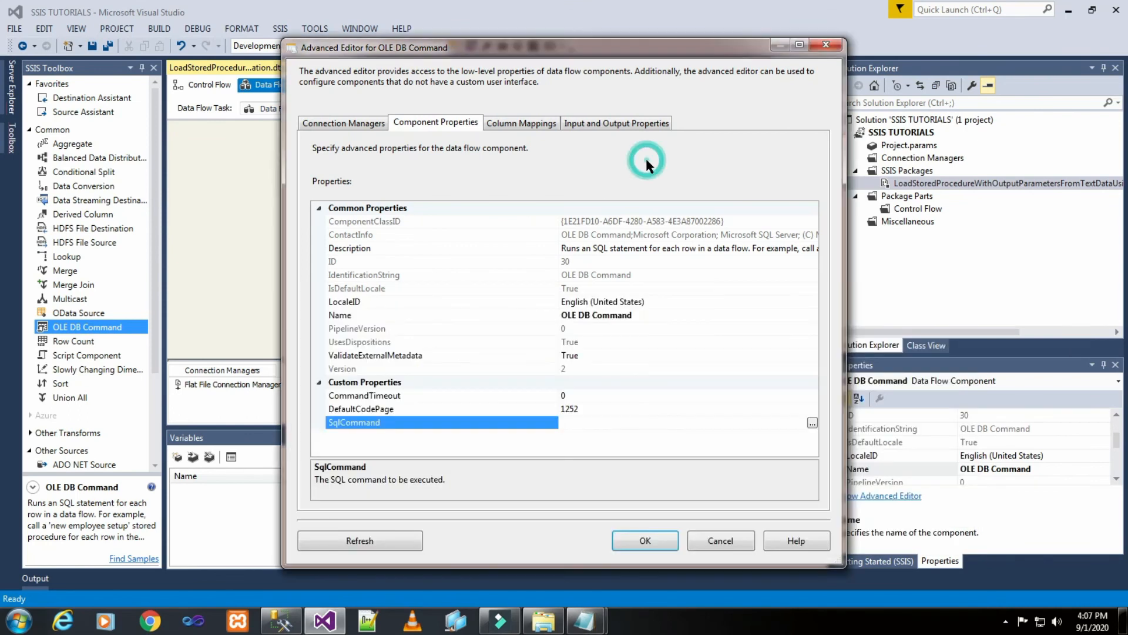
{"action": "left_click", "coordinate": [812, 422]}
{"action": "right_click", "coordinate": [548, 272]}
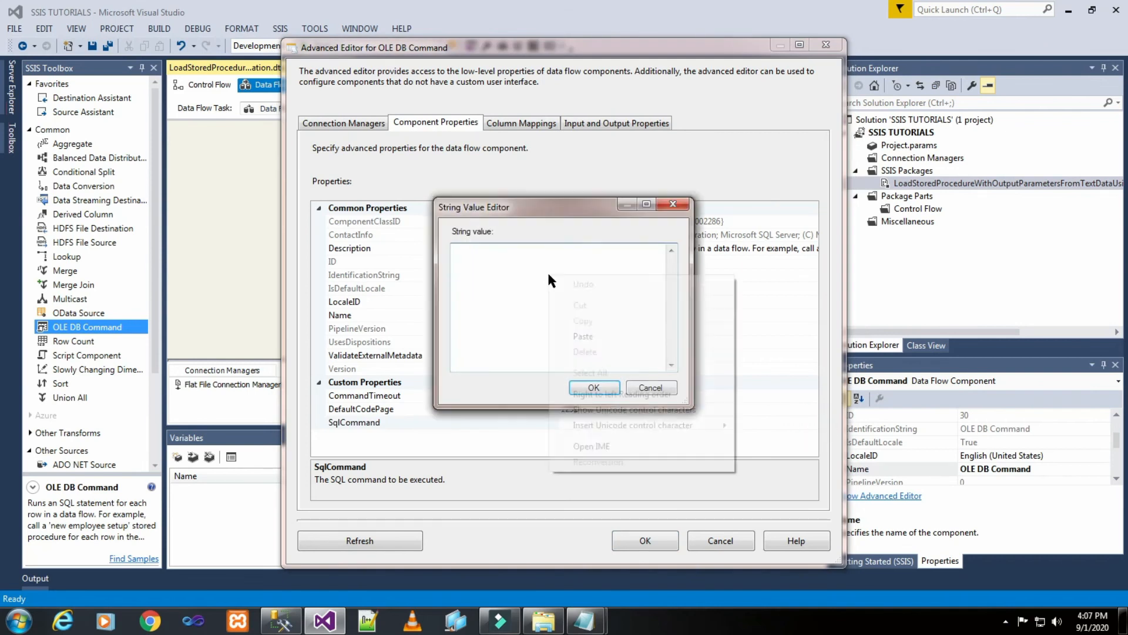
{"action": "left_click", "coordinate": [583, 336]}
{"action": "left_click", "coordinate": [588, 387]}
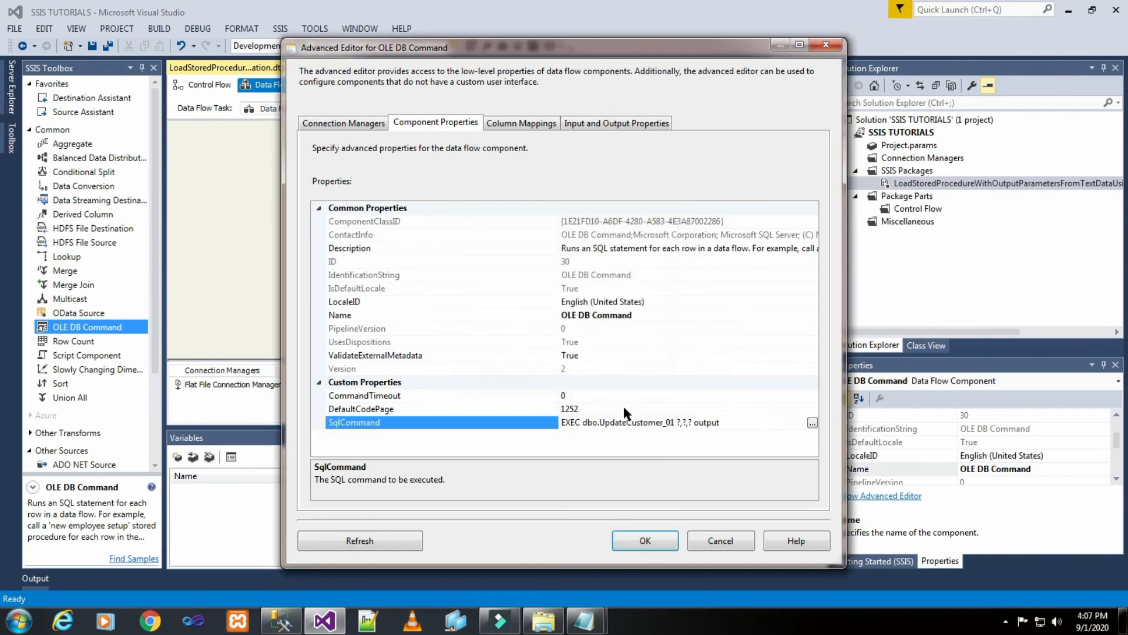
Step: Map Customer_ID, Customer_FirstName and RowRecordCnt to the stored procedure parameters of the same names and accept the OLE DB Command settings
{"action": "left_click", "coordinate": [534, 125]}
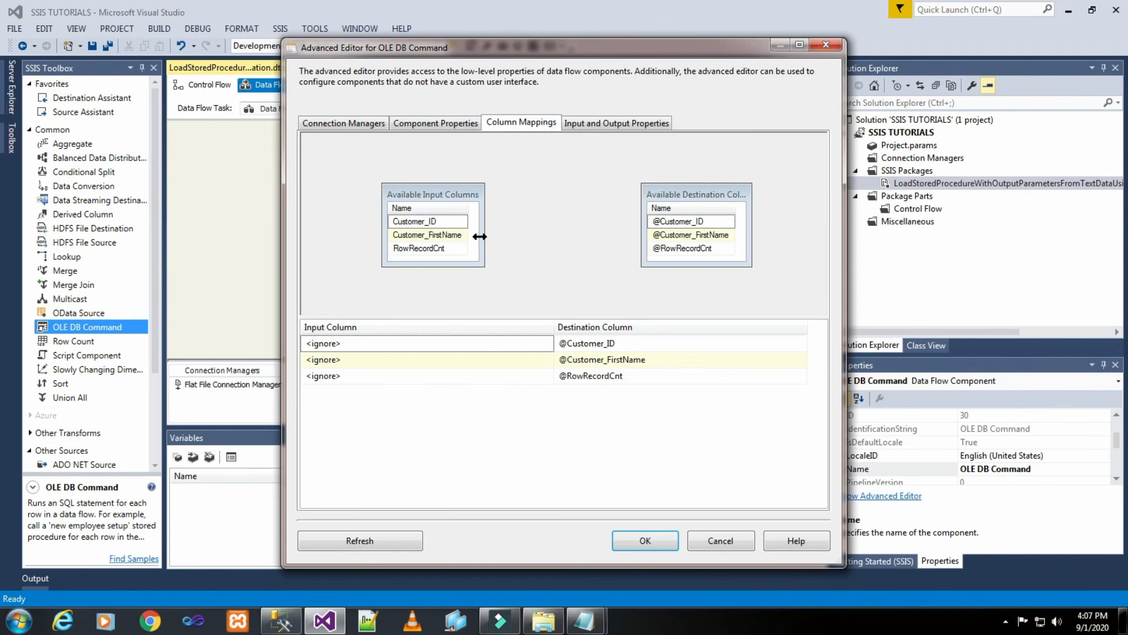
{"action": "left_click_drag", "start_coordinate": [463, 219], "coordinate": [673, 225]}
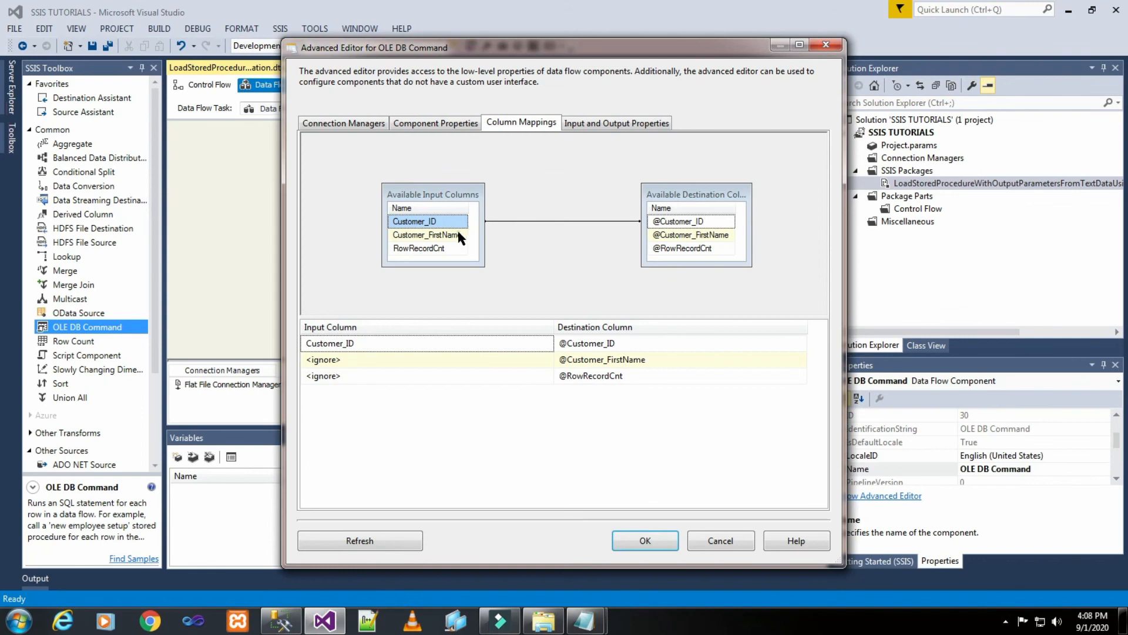
{"action": "left_click_drag", "start_coordinate": [458, 238], "coordinate": [688, 235]}
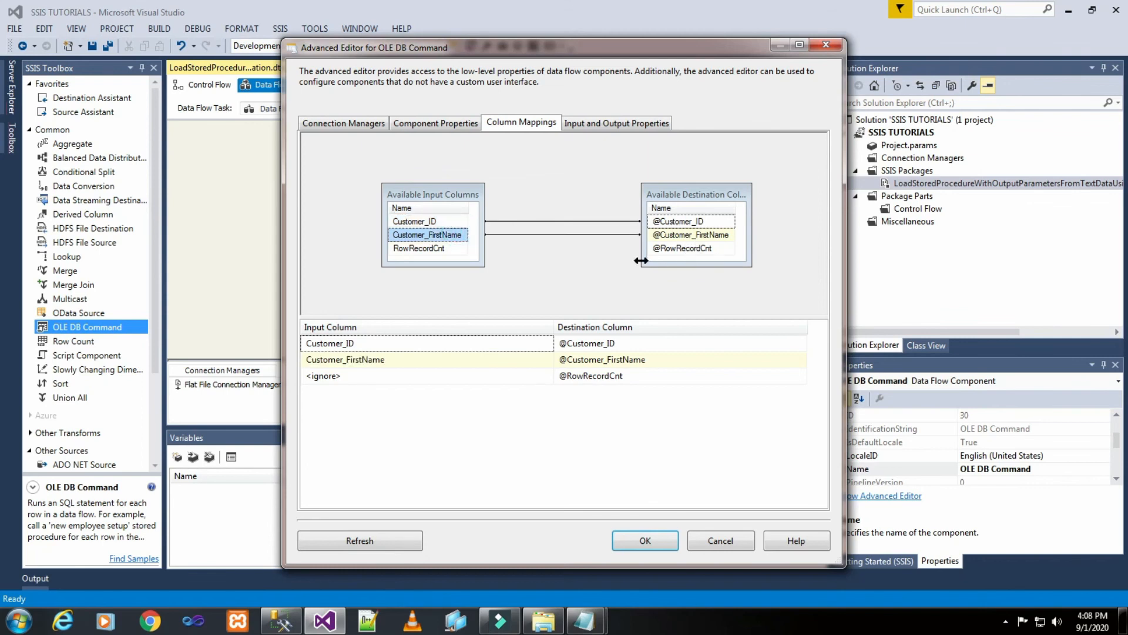
{"action": "left_click_drag", "start_coordinate": [448, 250], "coordinate": [669, 249]}
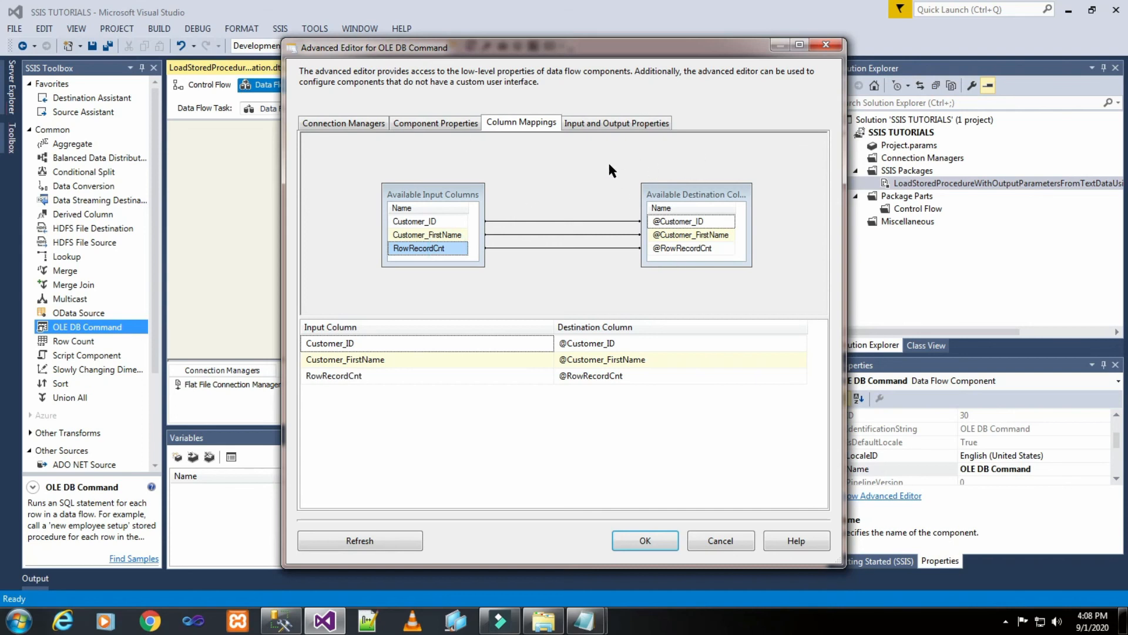
{"action": "left_click", "coordinate": [576, 124]}
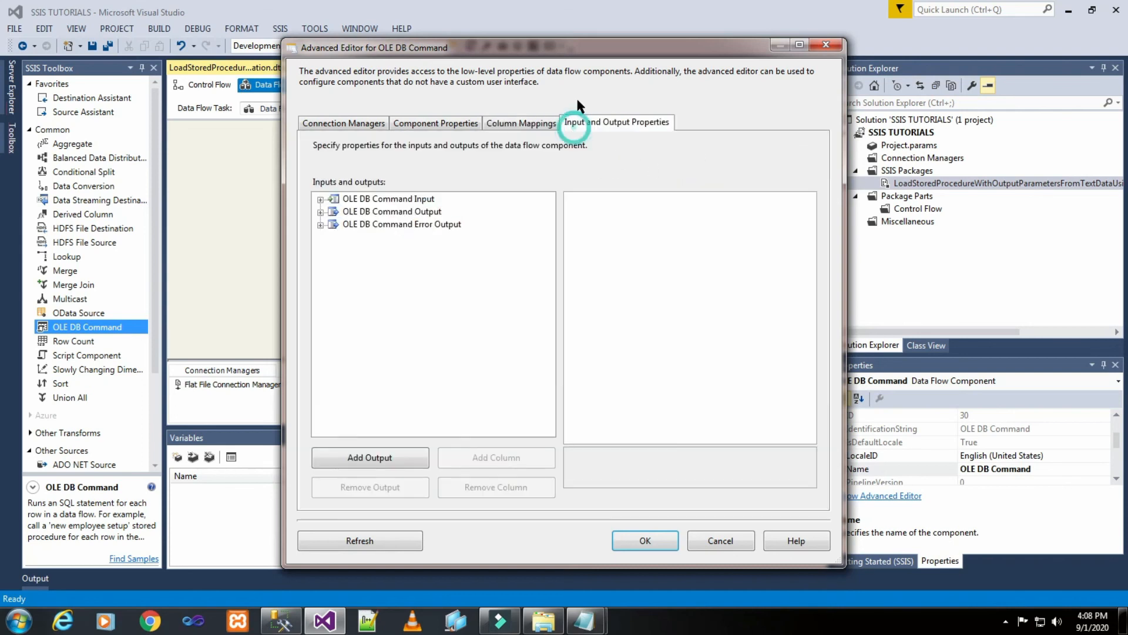
{"action": "left_click", "coordinate": [646, 536]}
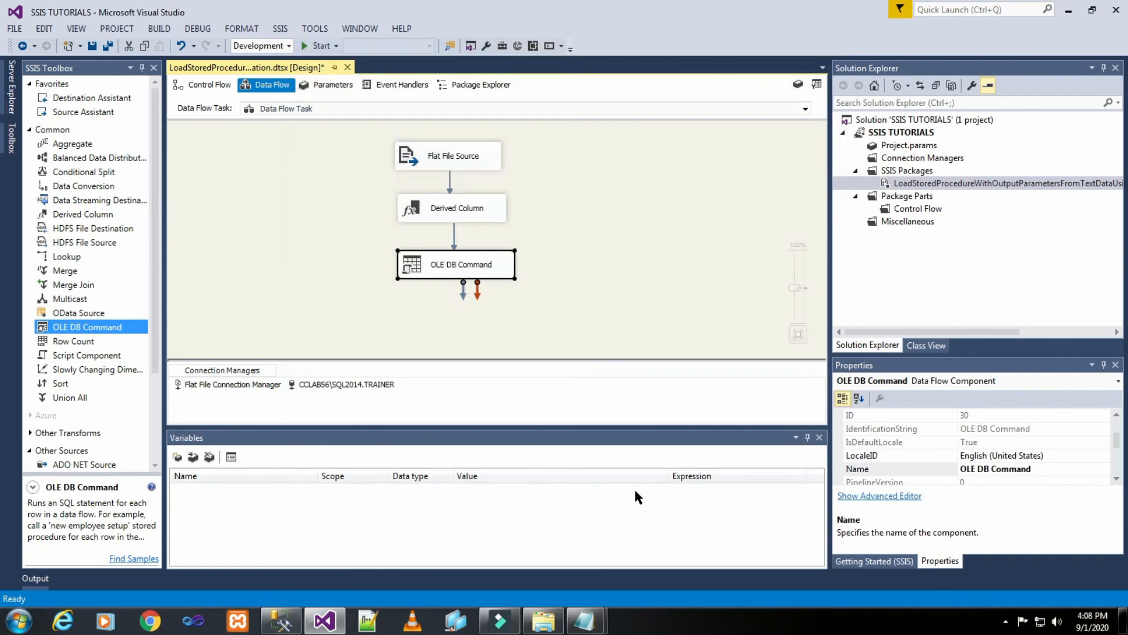
Step: Add an OLE DB Destination below the OLE DB Command in the data flow and connect the command's regular output to it
{"action": "left_click", "coordinate": [600, 237]}
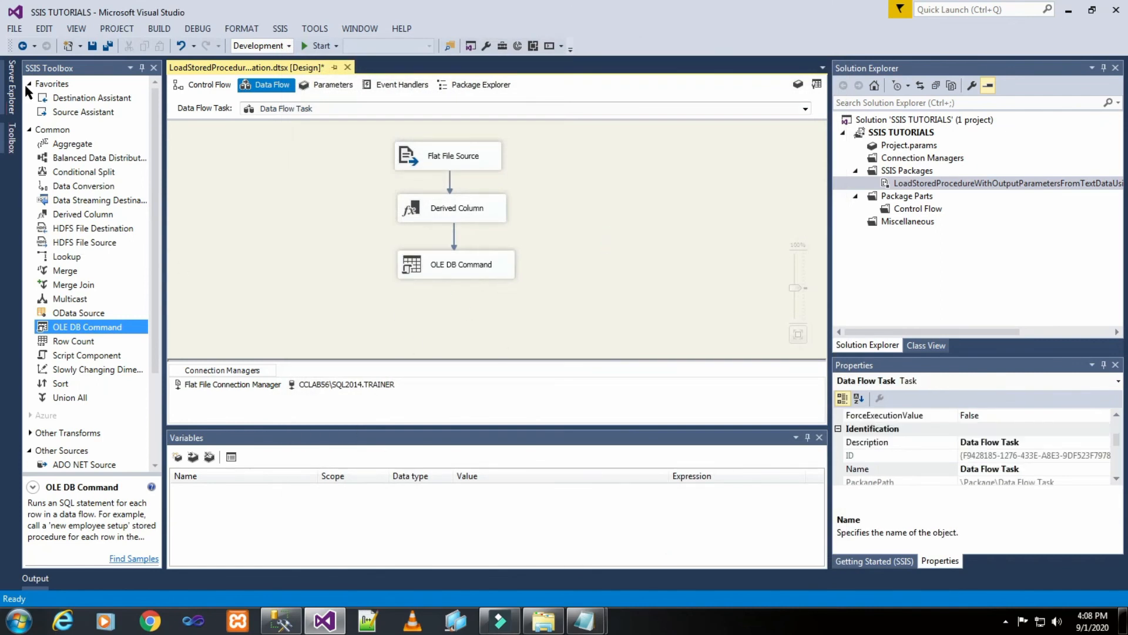
{"action": "left_click", "coordinate": [31, 129]}
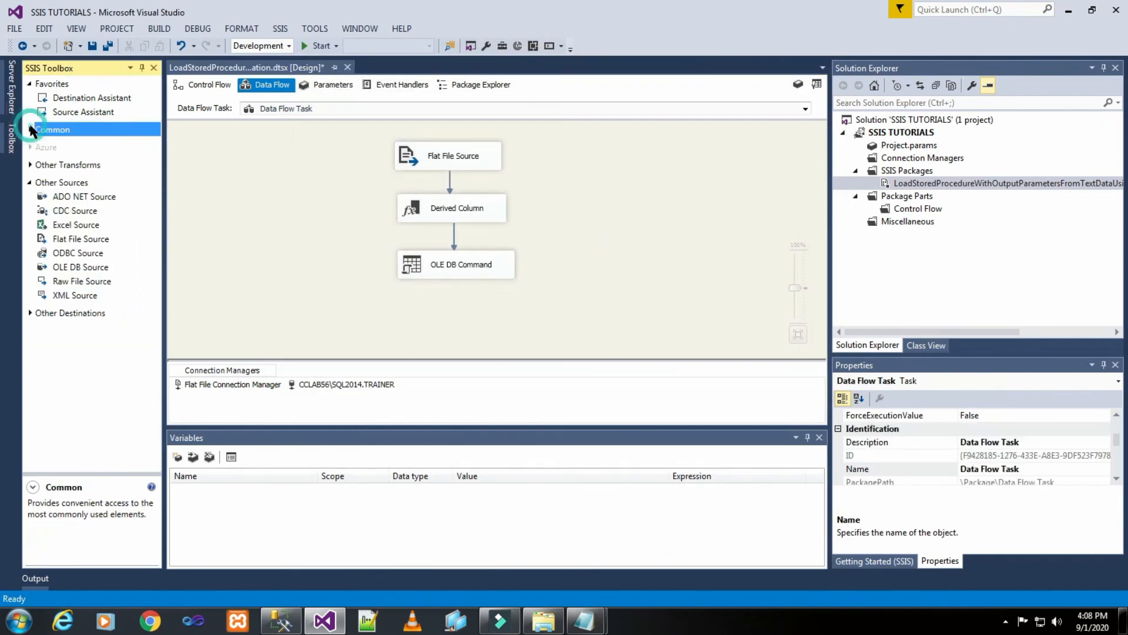
{"action": "left_click", "coordinate": [30, 183]}
{"action": "left_click", "coordinate": [30, 200]}
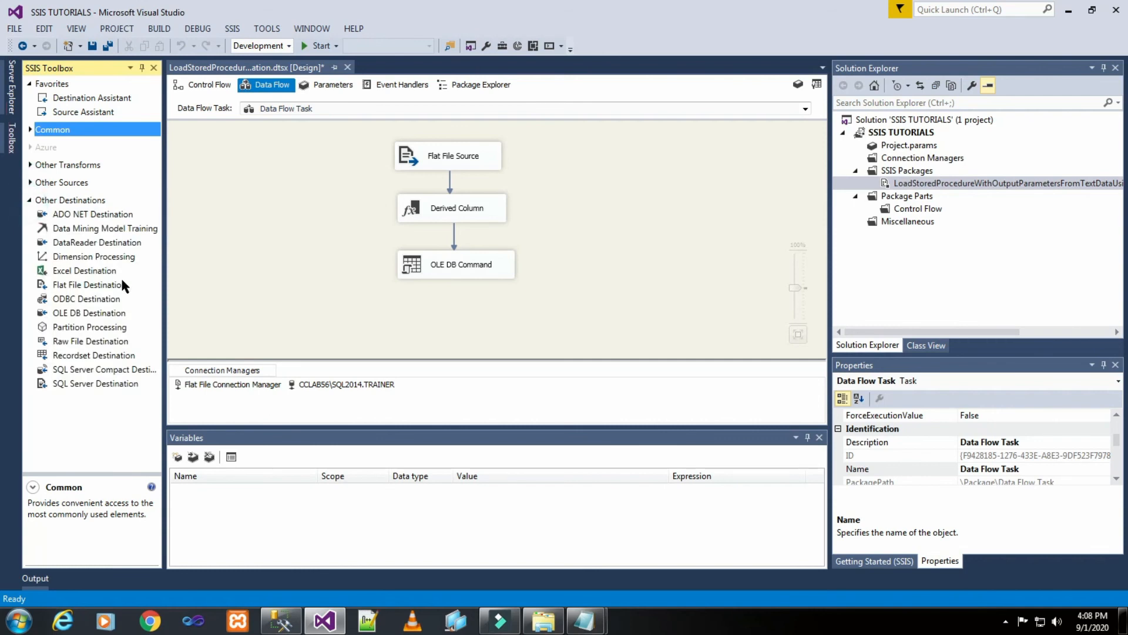
{"action": "left_click_drag", "start_coordinate": [88, 312], "coordinate": [400, 311]}
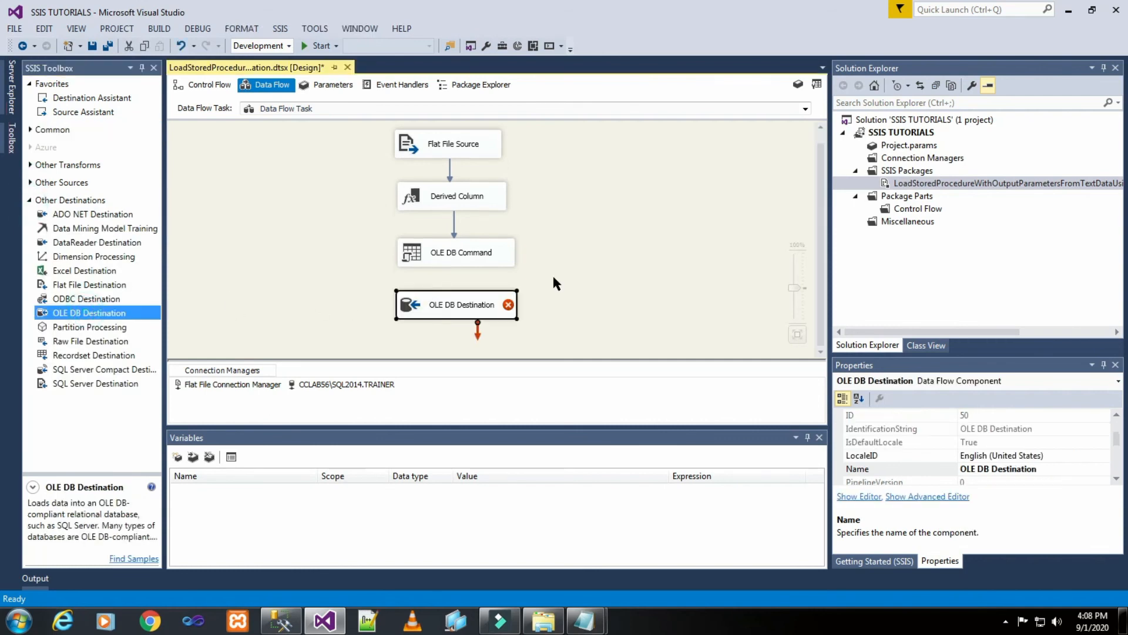
{"action": "left_click", "coordinate": [480, 260]}
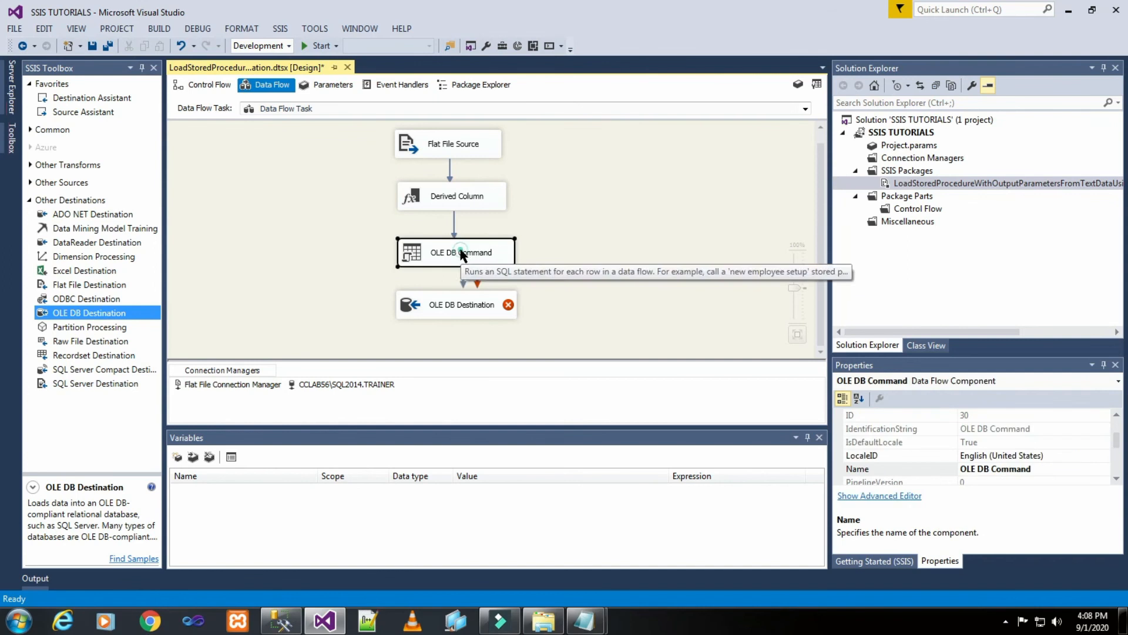
{"action": "left_click_drag", "start_coordinate": [461, 307], "coordinate": [459, 308]}
Step: Open the OLE DB Destination's editor and choose [dbo].[Customer_02] as the target table
{"action": "double_click", "coordinate": [458, 307]}
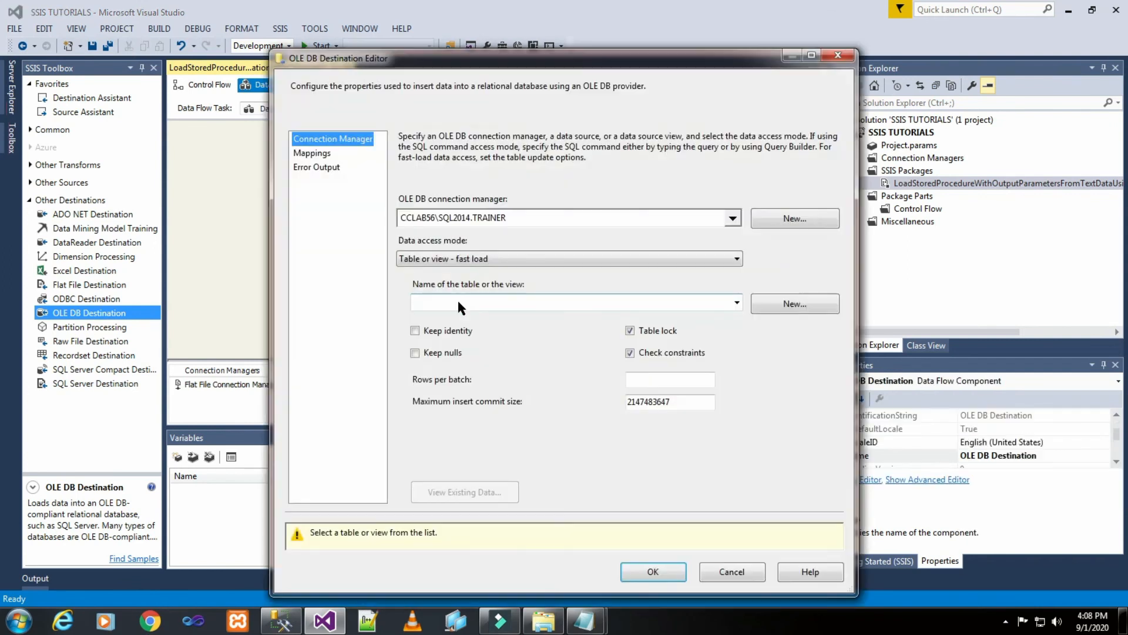
{"action": "left_click", "coordinate": [731, 302]}
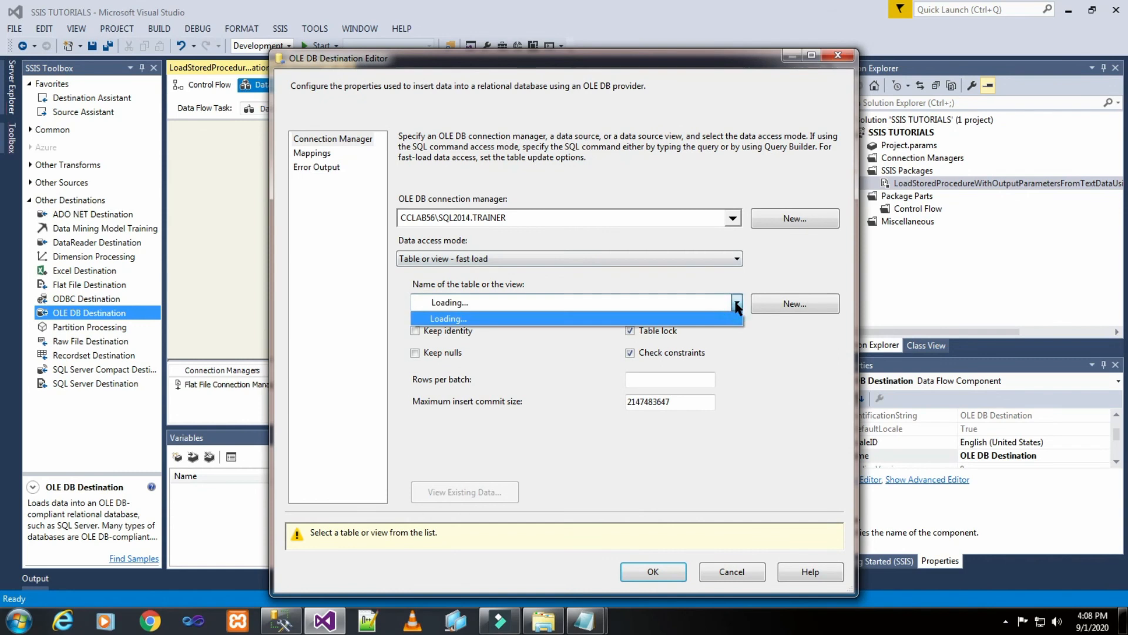
{"action": "left_click", "coordinate": [710, 332]}
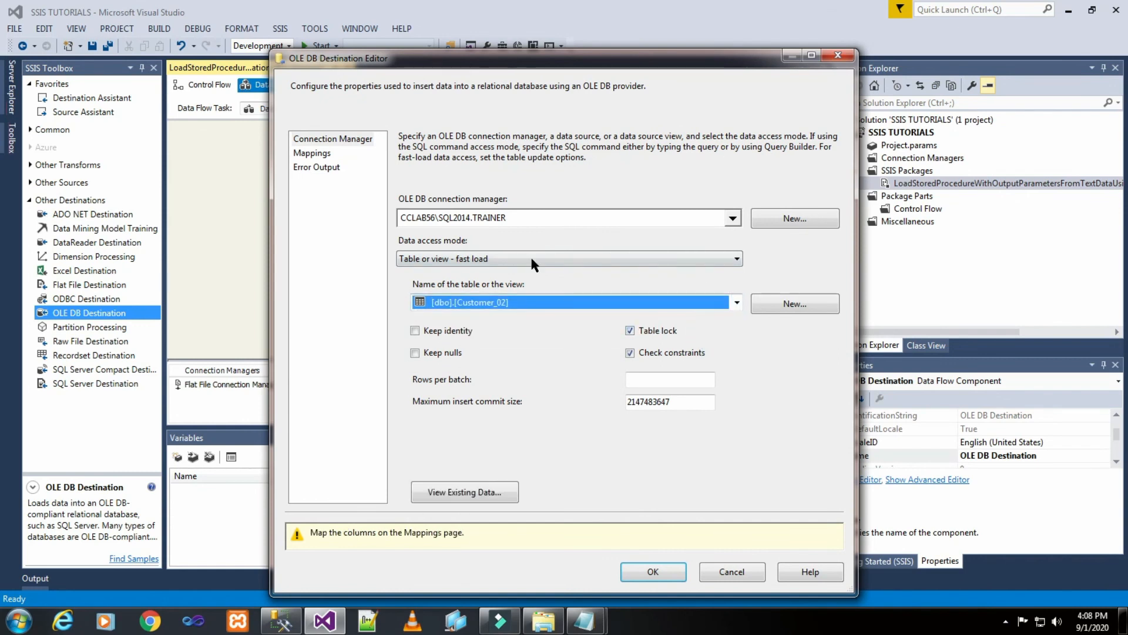
Step: Switch to SQL Server Management Studio and rerun the SELECT query on Customer_02 to check the target table's contents
{"action": "left_click", "coordinate": [281, 620]}
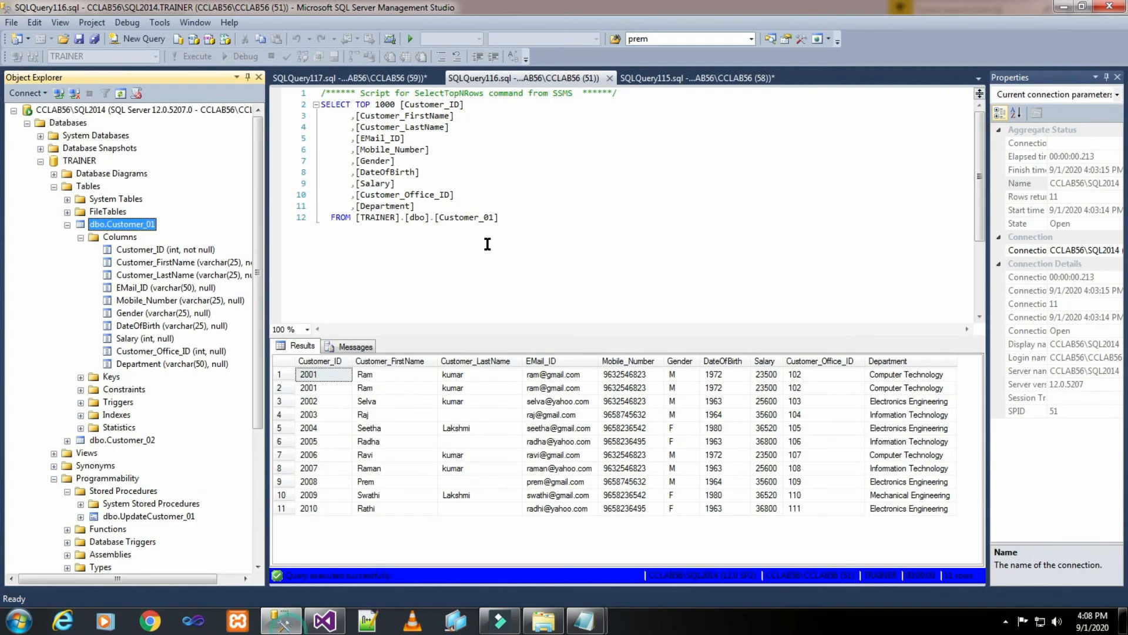
{"action": "left_click", "coordinate": [651, 77]}
{"action": "left_click", "coordinate": [511, 158]}
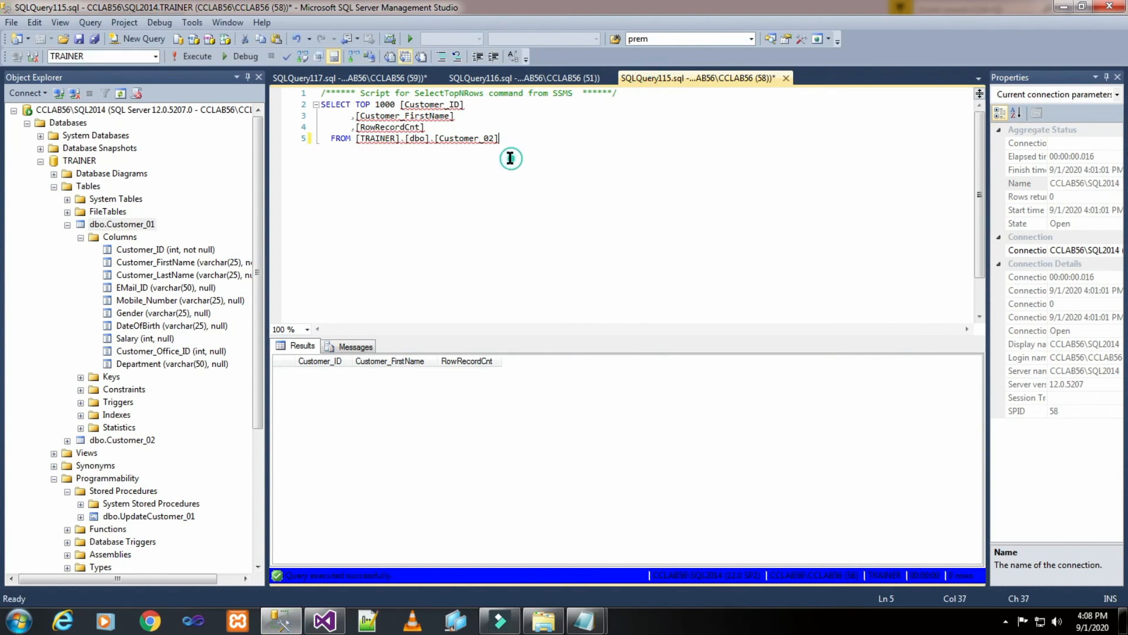
{"action": "left_click", "coordinate": [191, 56]}
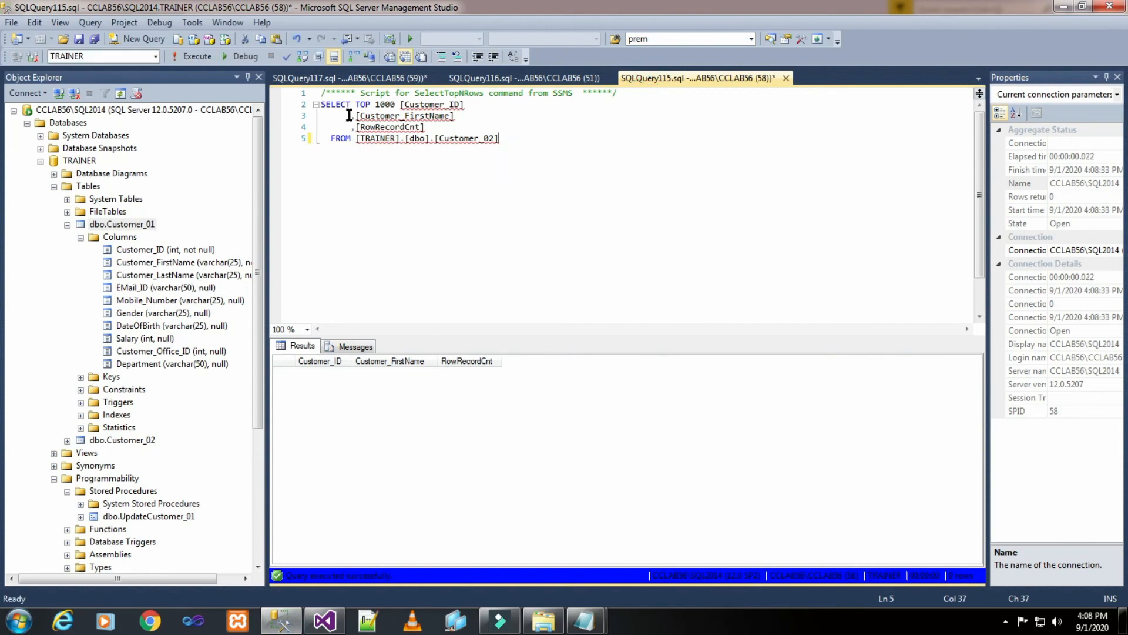
Step: Back in Visual Studio, review the OLE DB Destination's column mappings and error output, accept its settings and save the package
{"action": "left_click", "coordinate": [336, 622]}
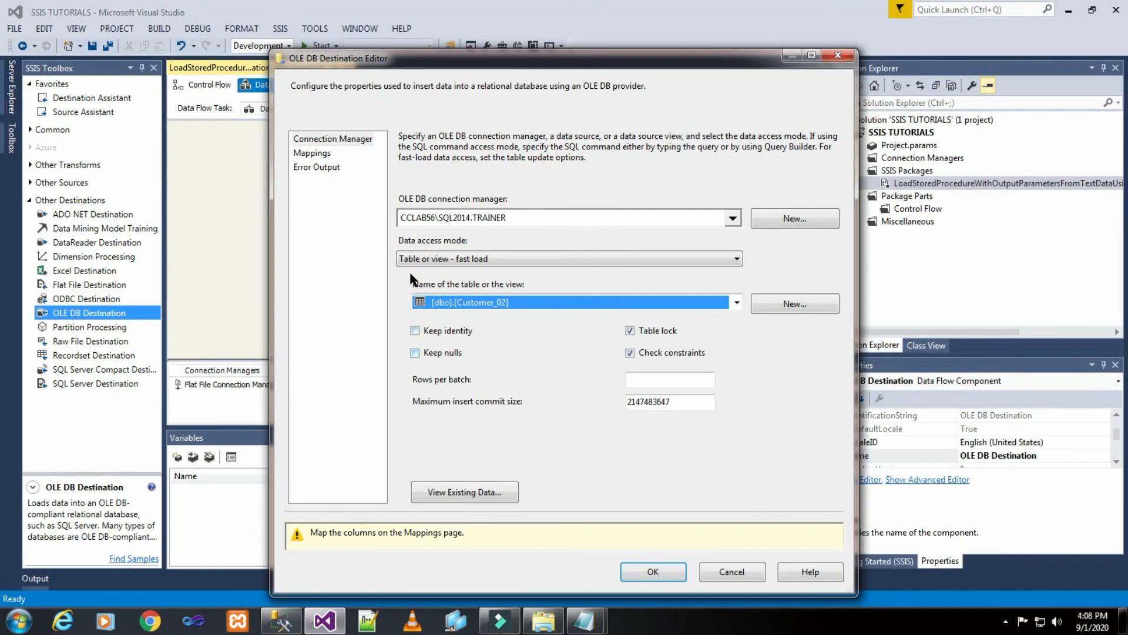
{"action": "left_click", "coordinate": [321, 155]}
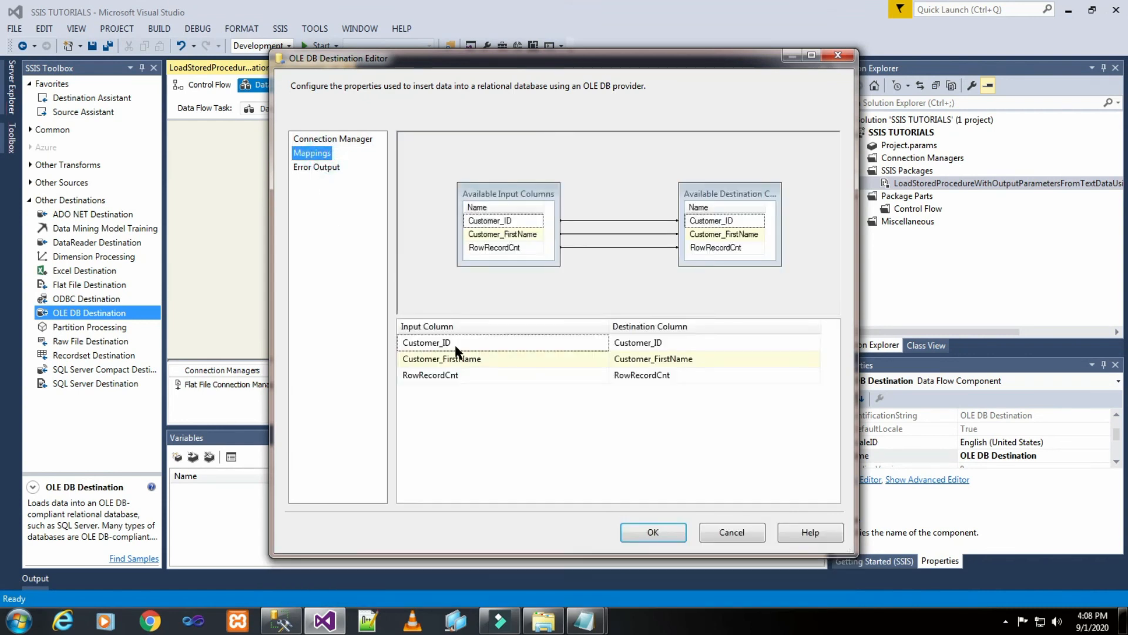
{"action": "left_click", "coordinate": [320, 168]}
{"action": "left_click", "coordinate": [660, 527]}
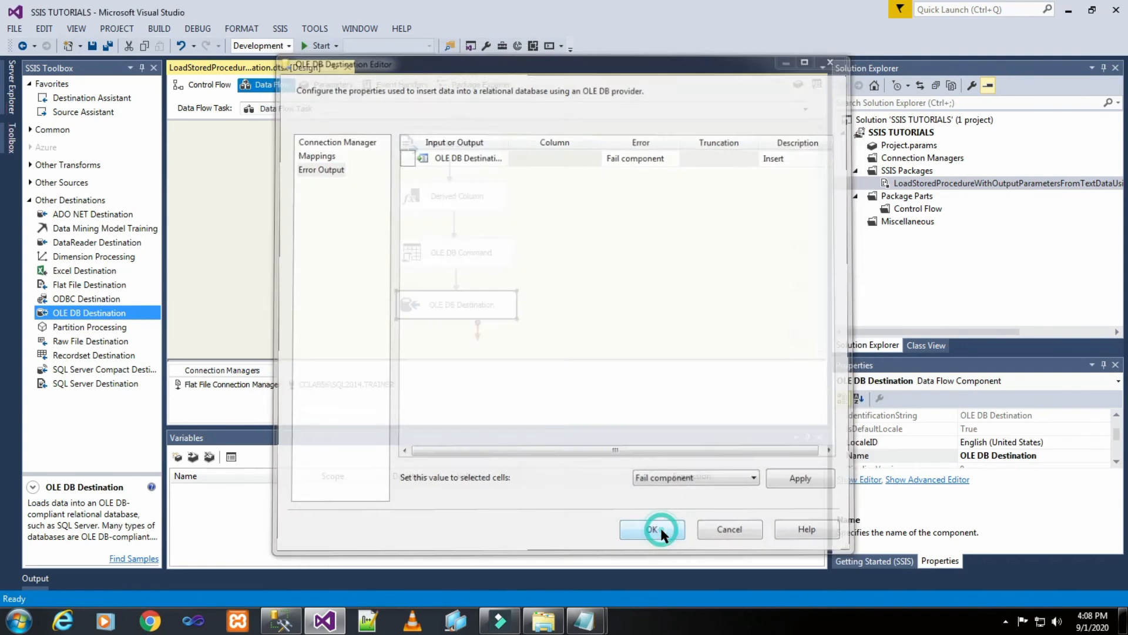
{"action": "left_click", "coordinate": [602, 287]}
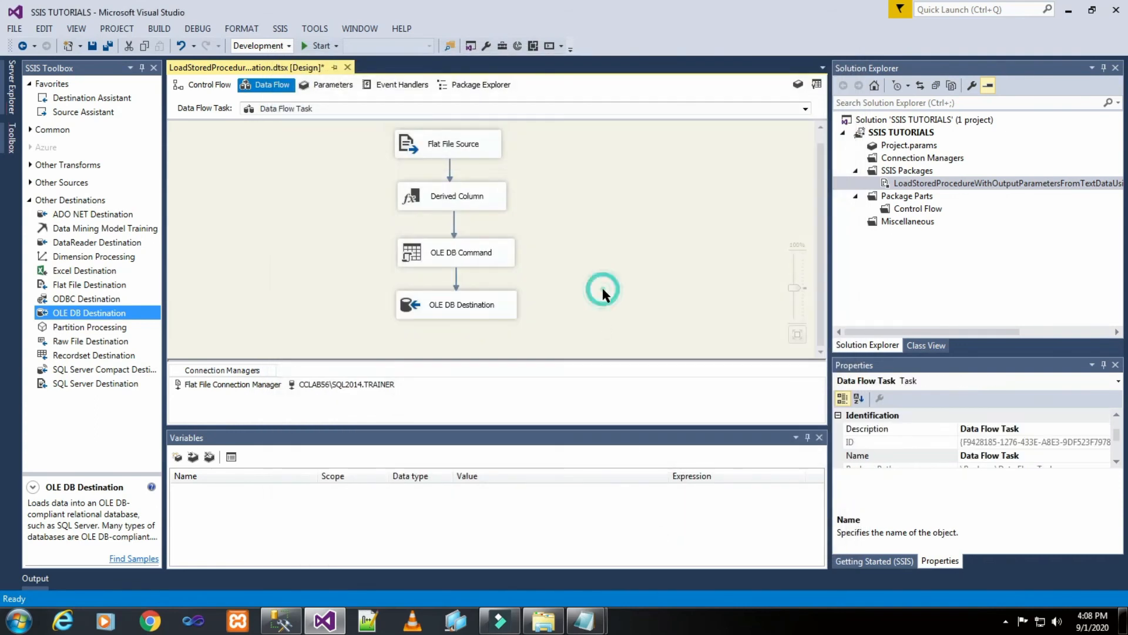
{"action": "left_click", "coordinate": [92, 46]}
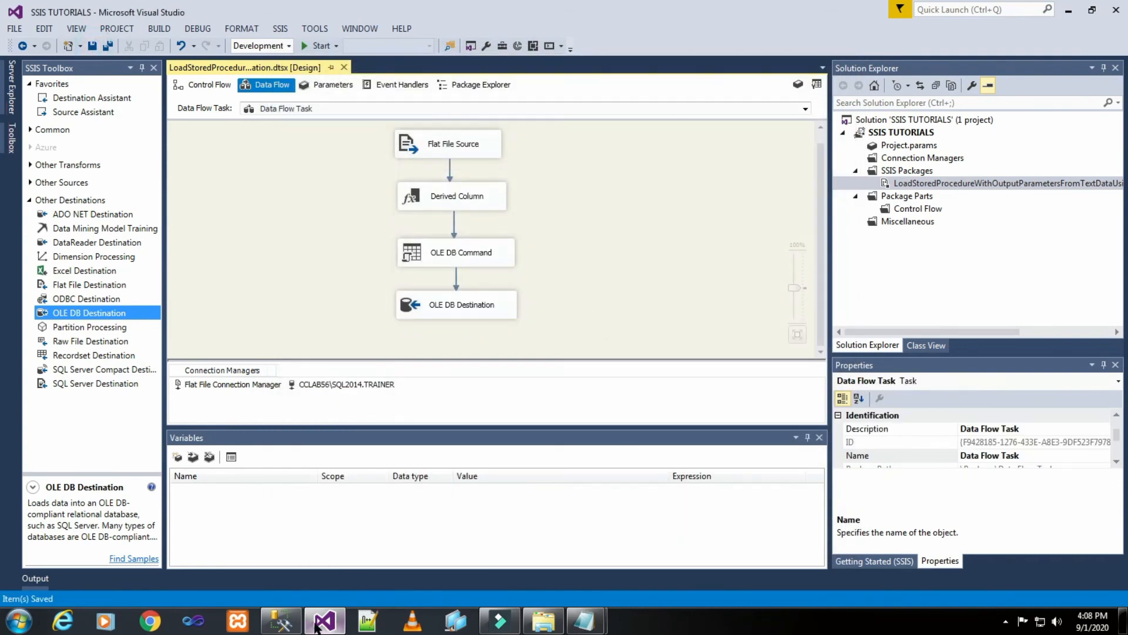
Step: In SQL Server Management Studio, rerun the SELECT queries on Customer_01 and Customer_02 to check both tables before the package run
{"action": "left_click", "coordinate": [281, 621]}
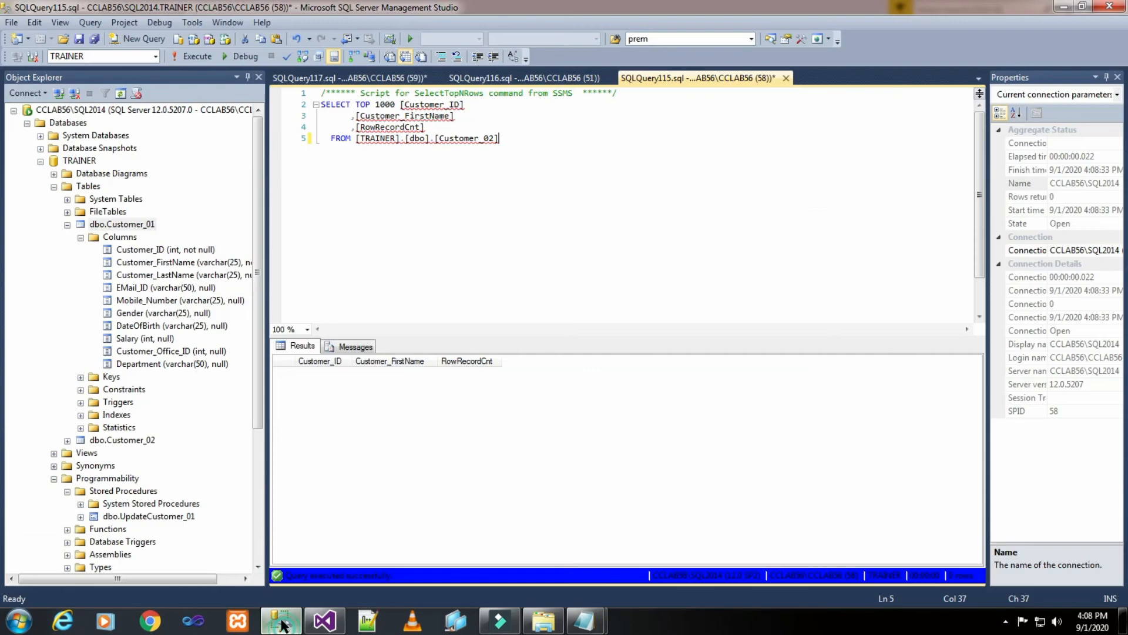
{"action": "left_click", "coordinate": [476, 77]}
{"action": "left_click", "coordinate": [192, 55]}
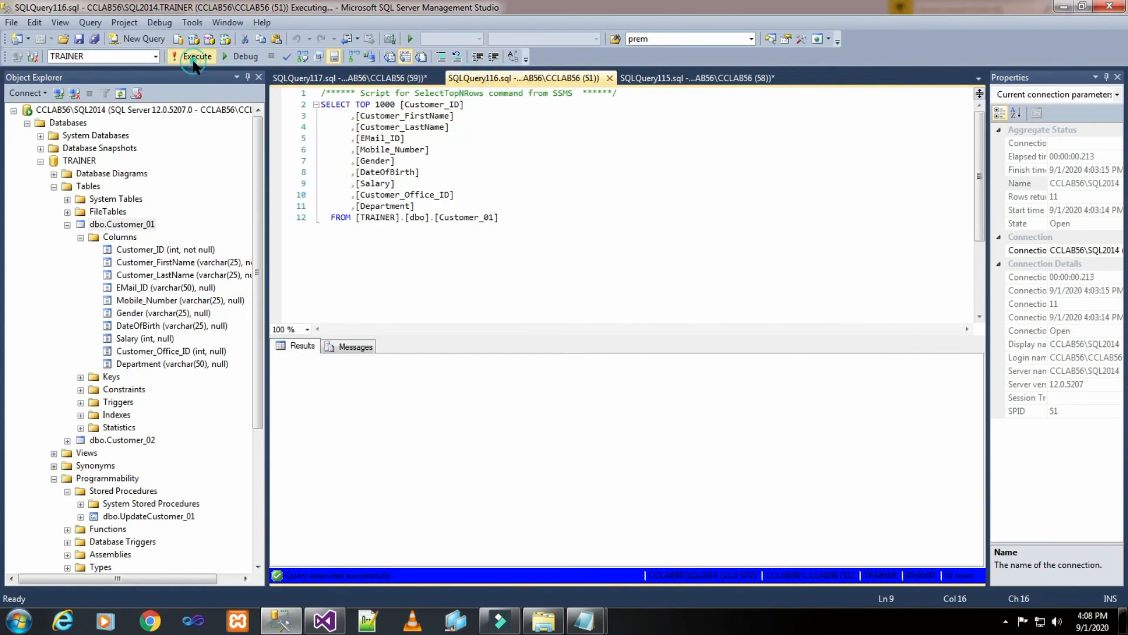
{"action": "left_click", "coordinate": [668, 83]}
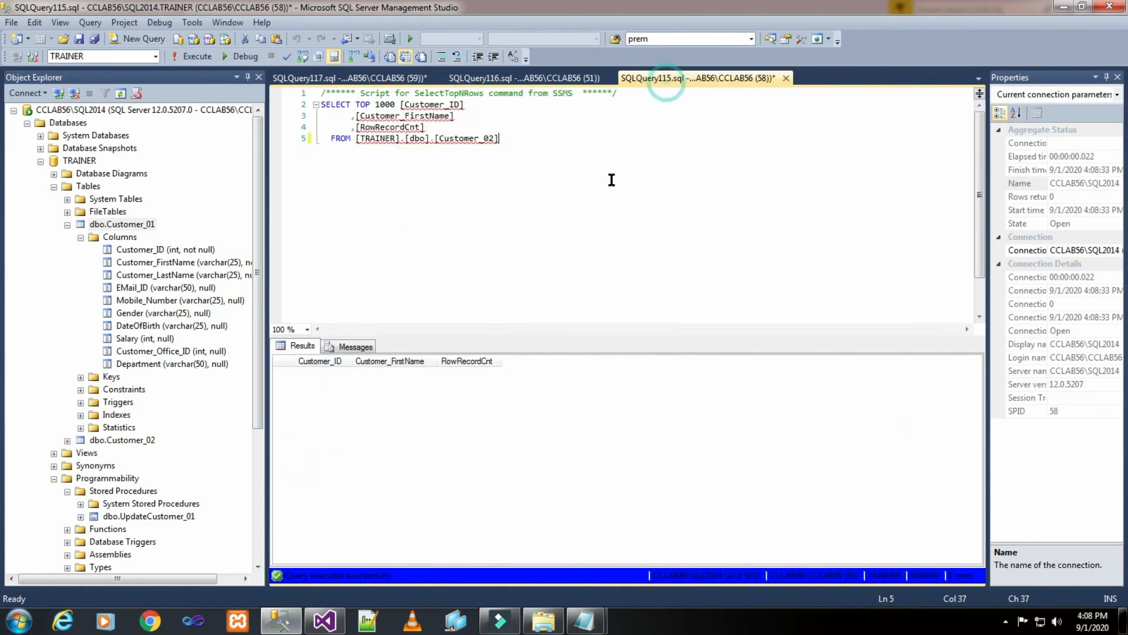
{"action": "left_click", "coordinate": [193, 56]}
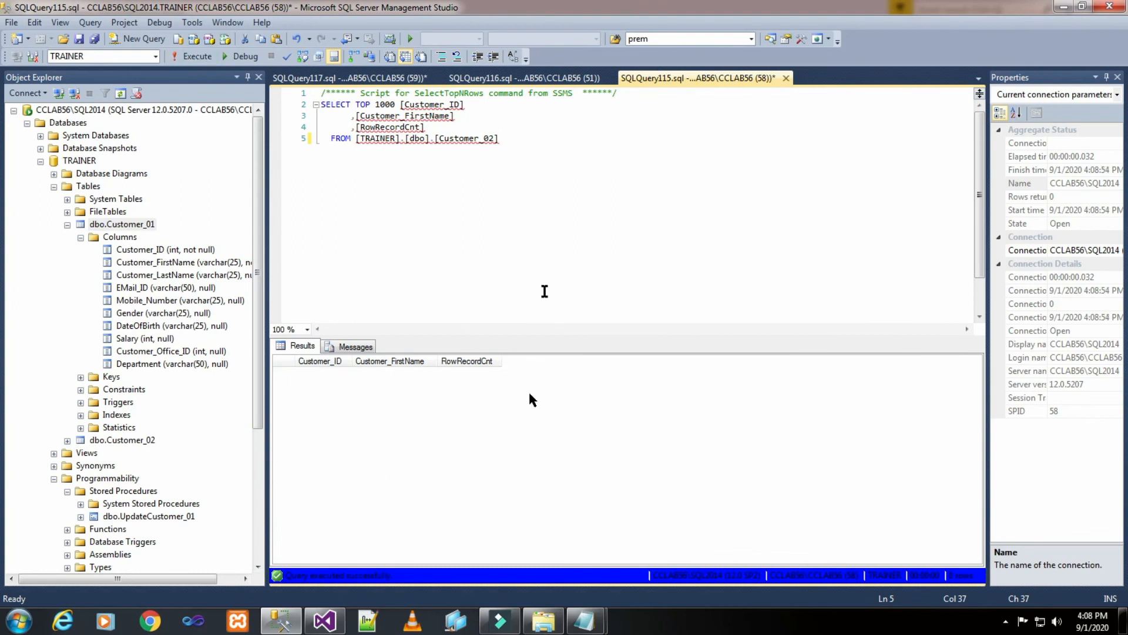
Step: Return to Visual Studio, execute the package and stop debugging once the run completes
{"action": "left_click", "coordinate": [323, 622]}
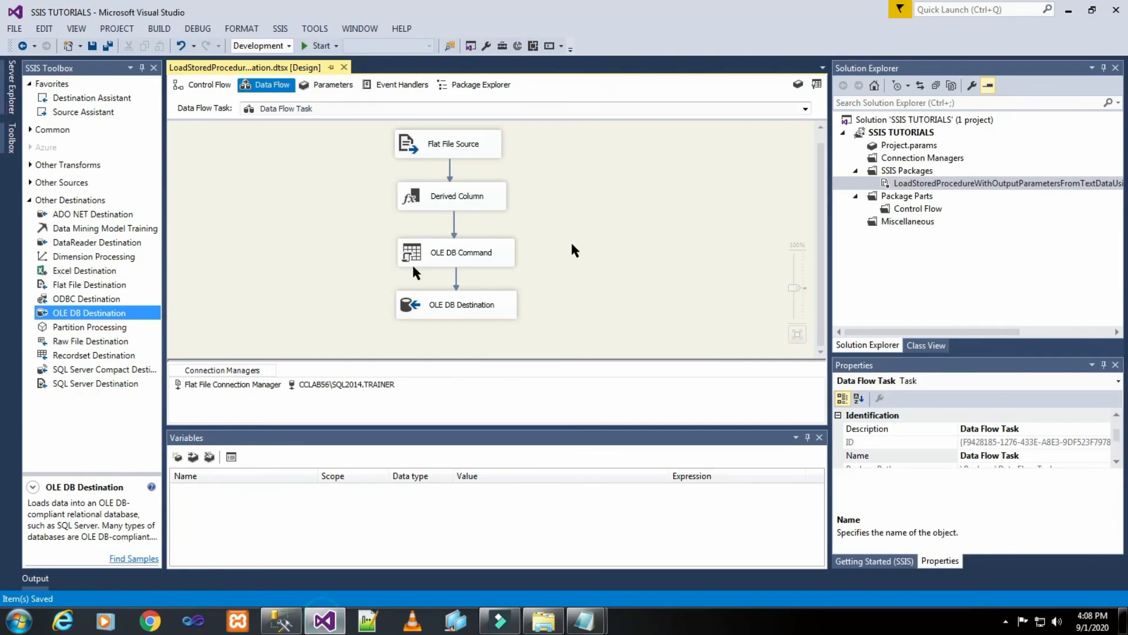
{"action": "left_click", "coordinate": [307, 46]}
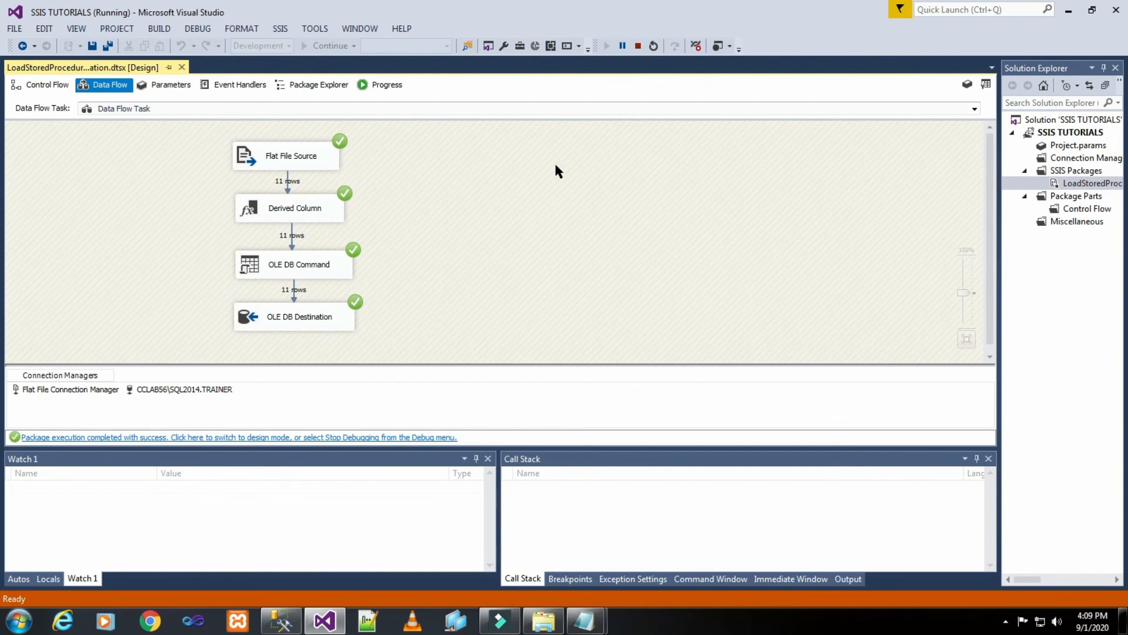
{"action": "left_click", "coordinate": [637, 45]}
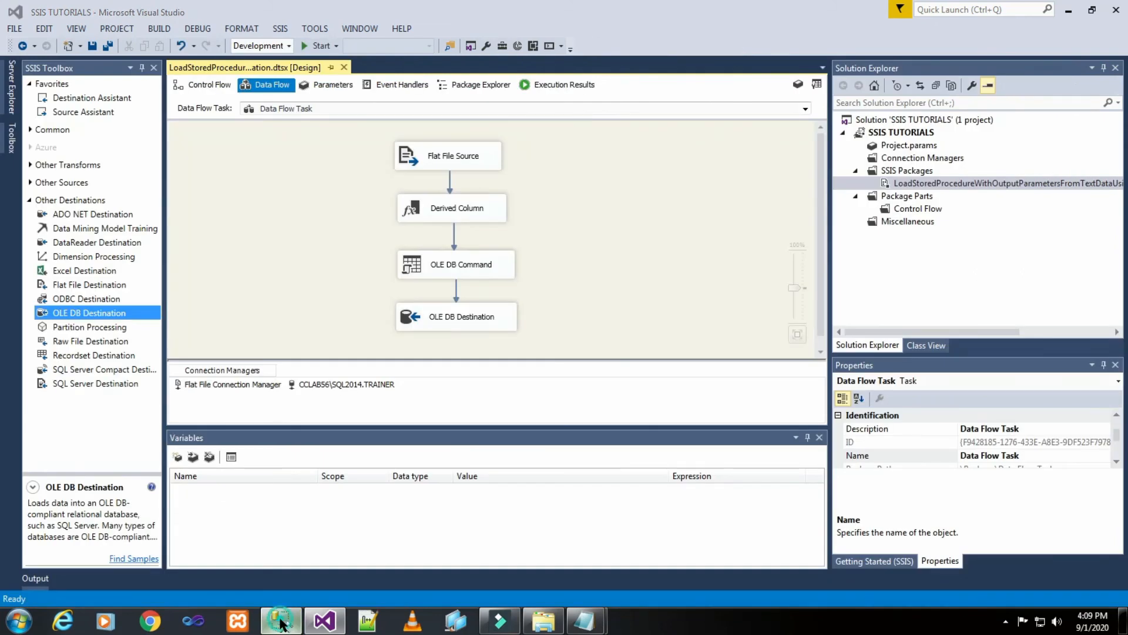
Step: Requery Customer_02 in SQL Server Management Studio to check the Customer_ID, Customer_FirstName and RowRecordCnt data loaded by the package
{"action": "left_click", "coordinate": [281, 621]}
{"action": "left_click", "coordinate": [479, 139]}
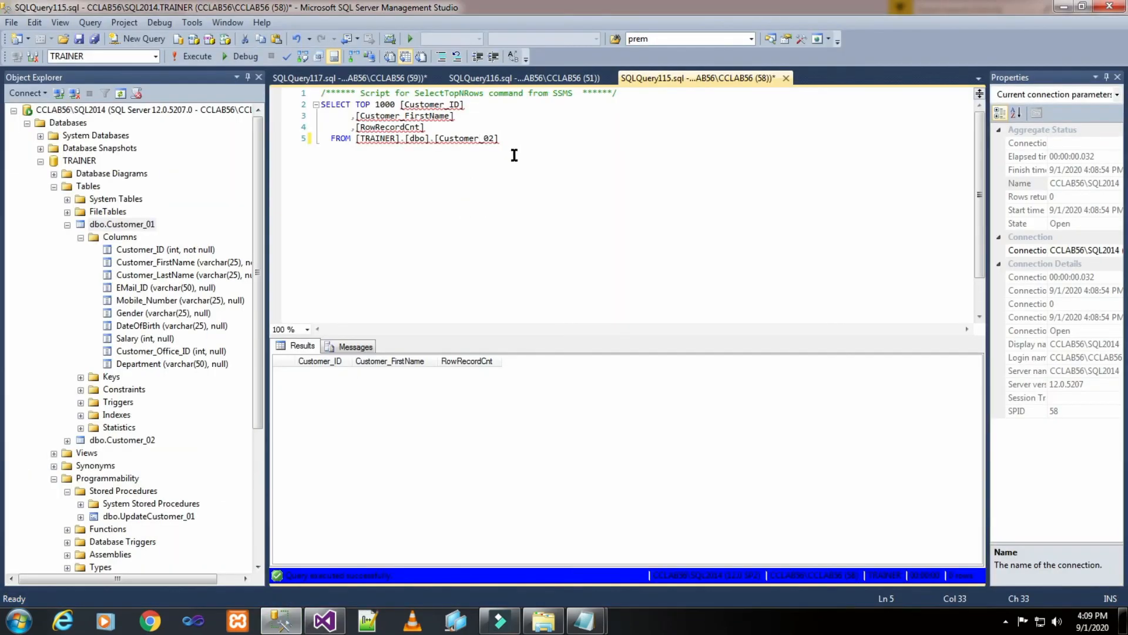
{"action": "left_click", "coordinate": [194, 56]}
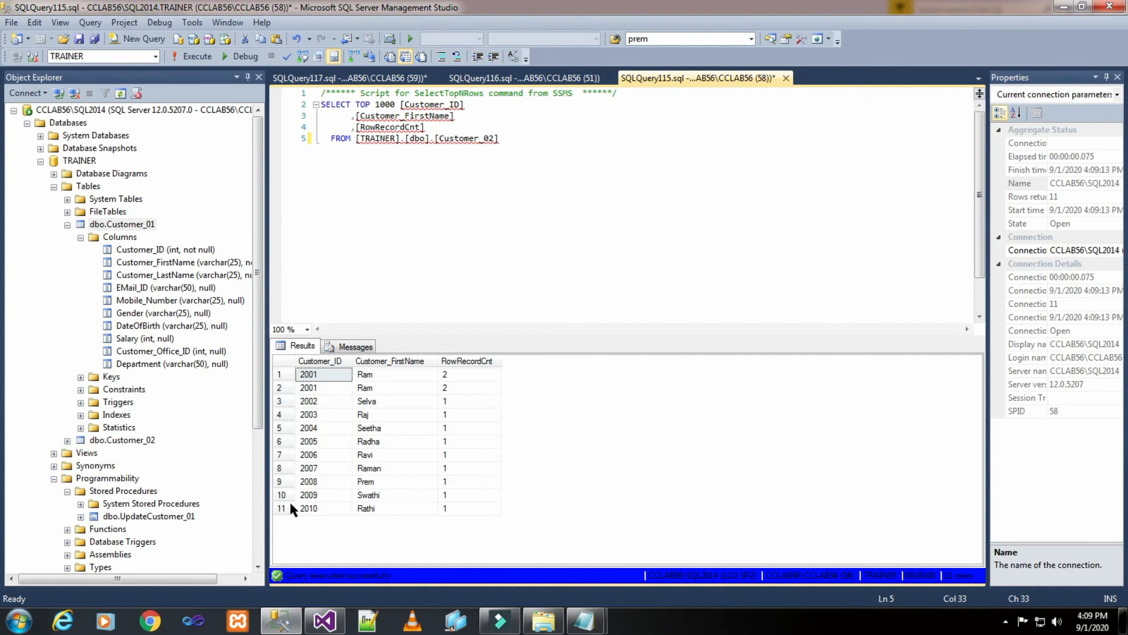